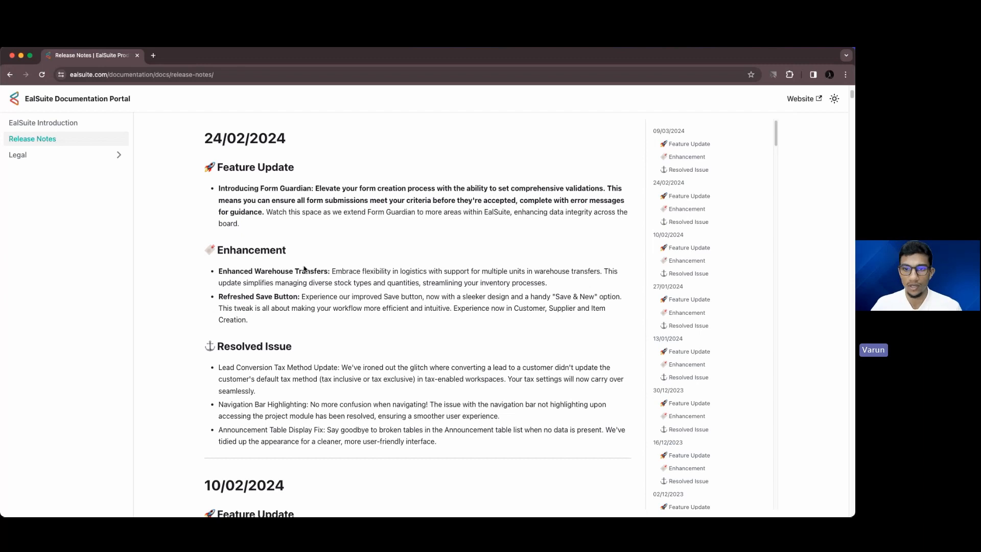
Finish scrolling the 24/02/2024 release notes and close the documentation browser window
scroll(305, 269, "down", 3)
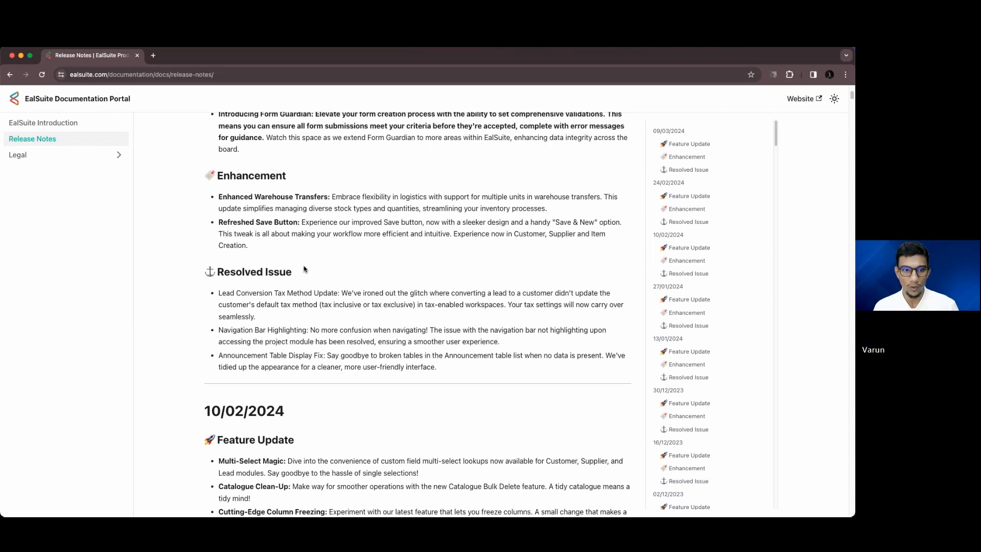
left_click(12, 55)
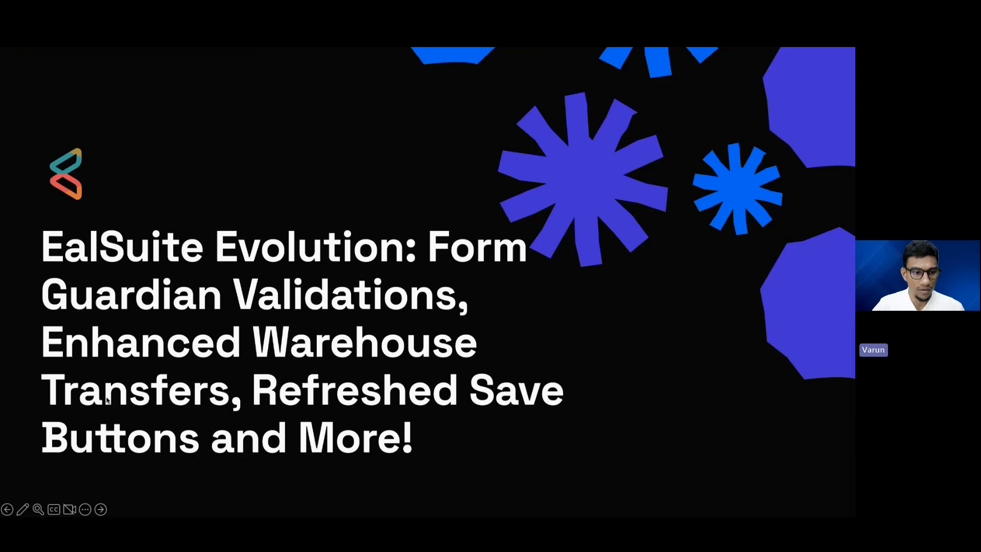
Advance to the Form Guardian slide and bring the EalSuite dashboard window into view
left_click(101, 510)
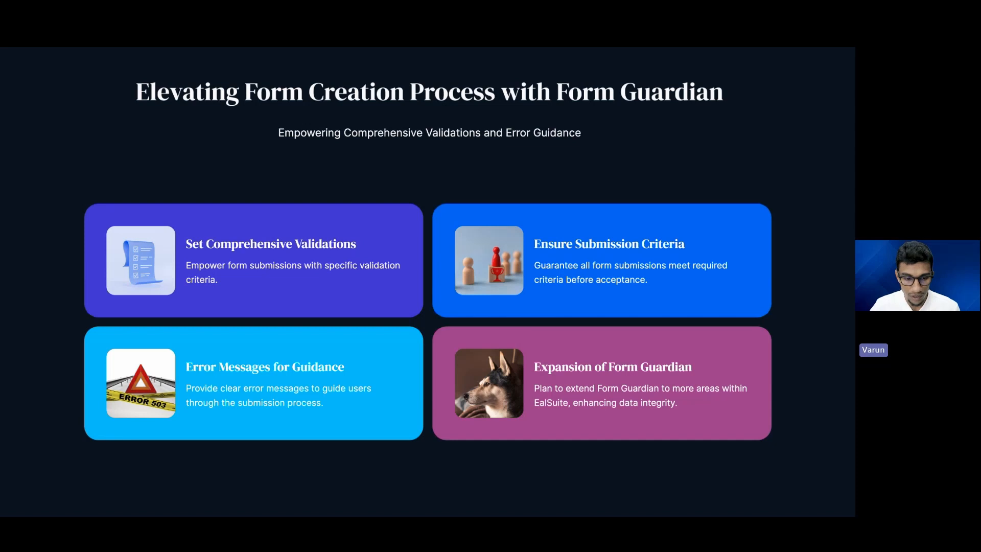
left_click_drag(233, 374, 235, 104)
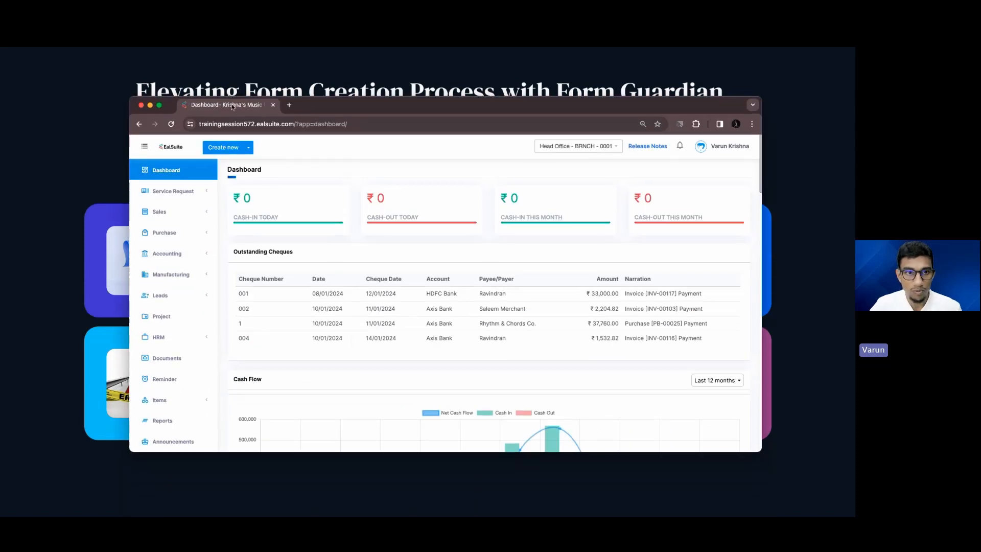
Maximize the browser and go to Settings > Head Office > Forms > Employee module
double_click(321, 106)
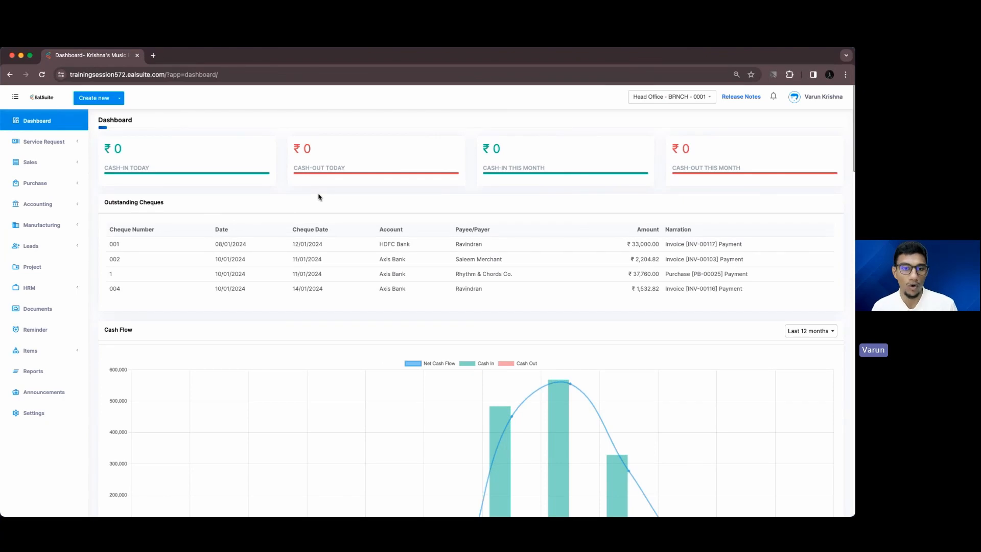
left_click(70, 408, "super")
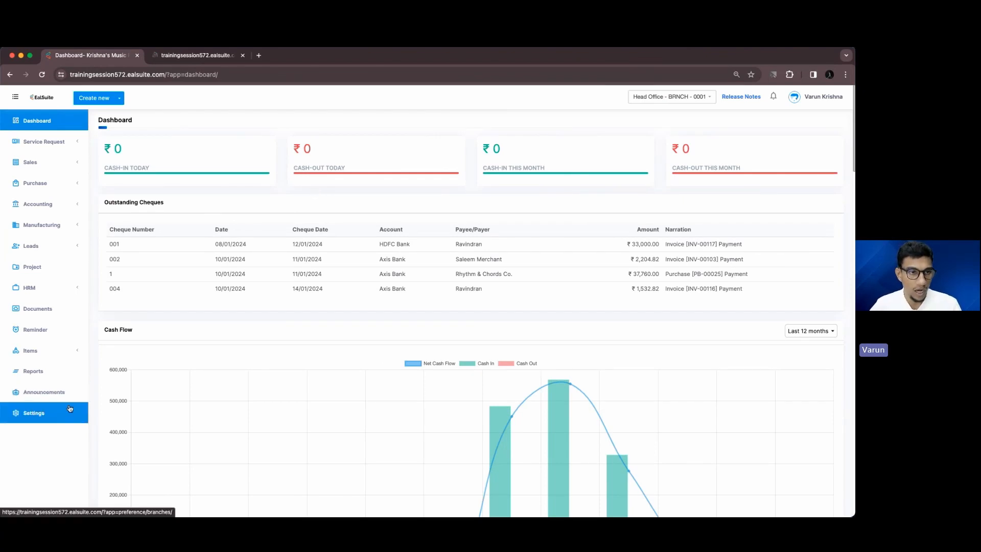
left_click(175, 57)
left_click(135, 186)
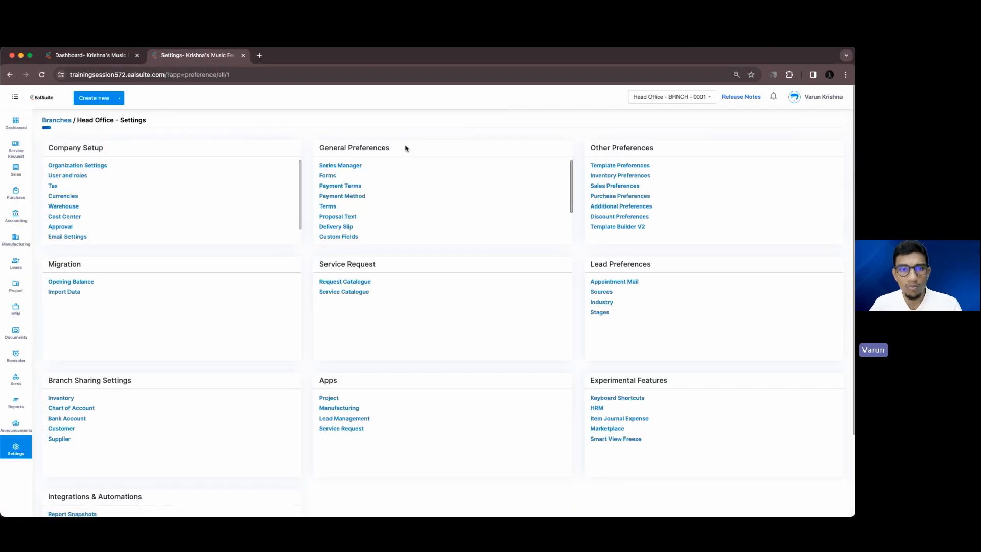
left_click(332, 176)
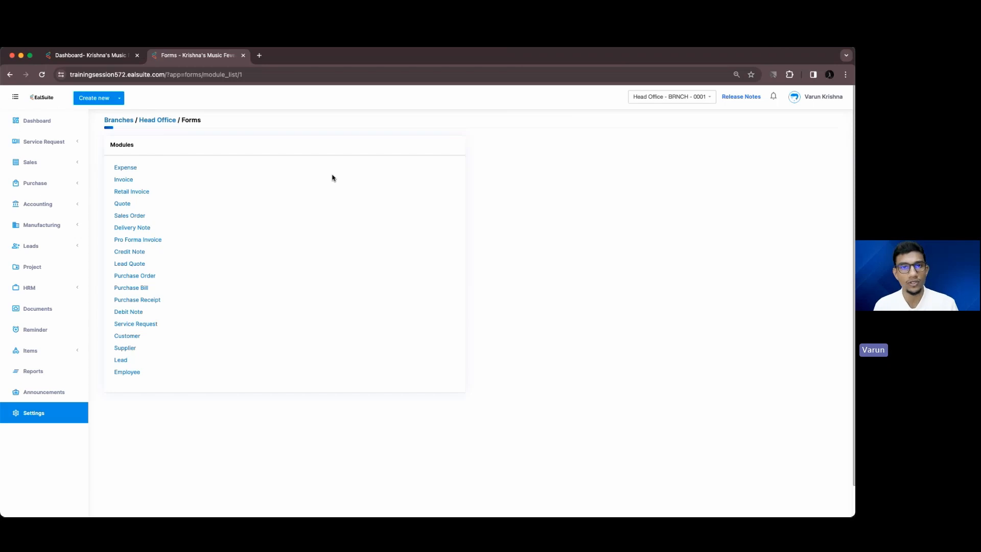
left_click(136, 373)
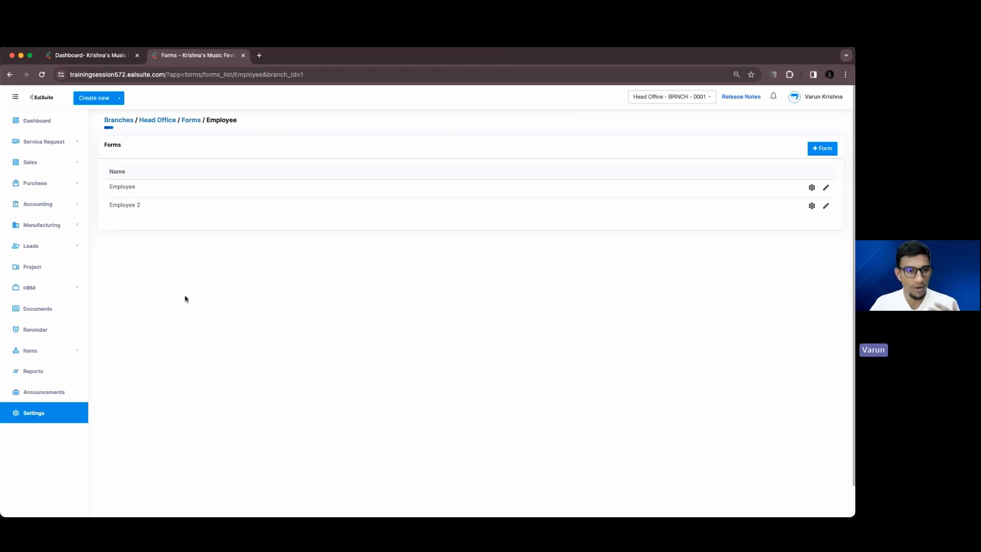
Create a new Employee form named 'Employee Form New'
left_click(819, 148)
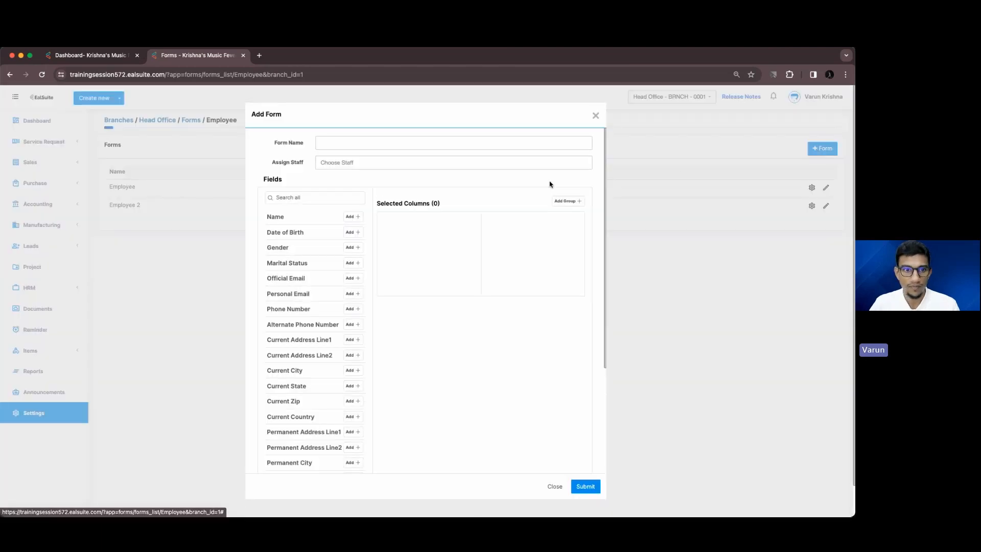
left_click(420, 148)
type("Empl")
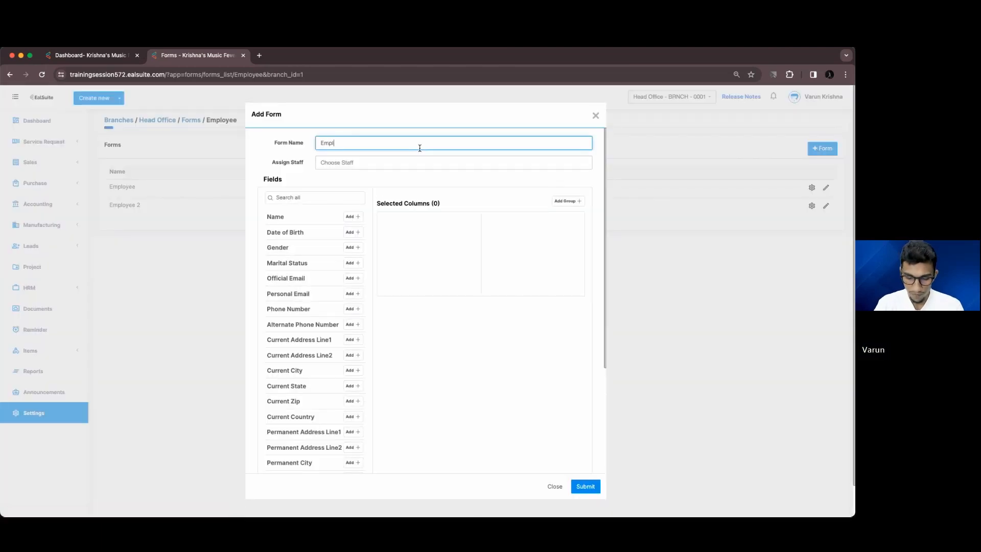
type("oyee F")
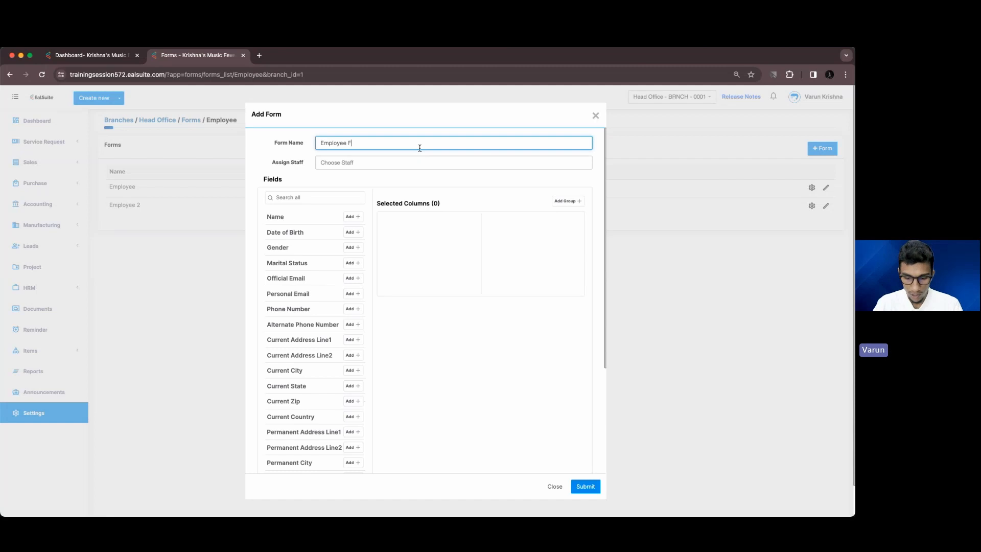
type("orm ")
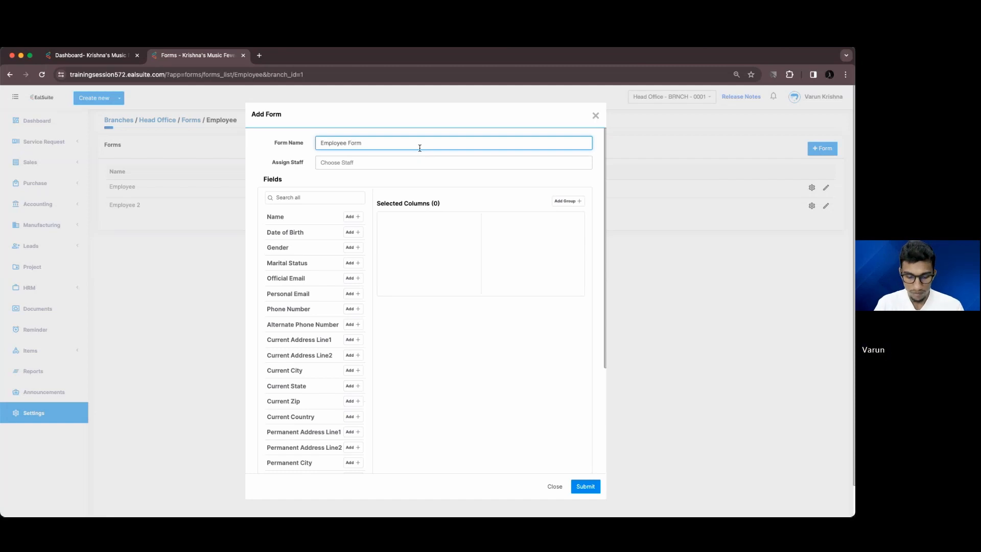
type("NEw")
key("BackSpace")
key("BackSpace")
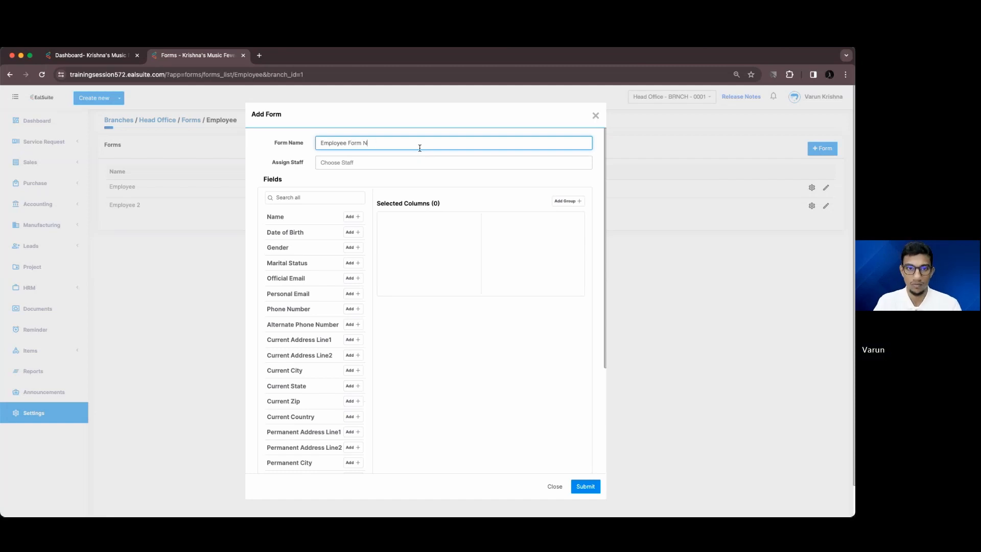
type("ew")
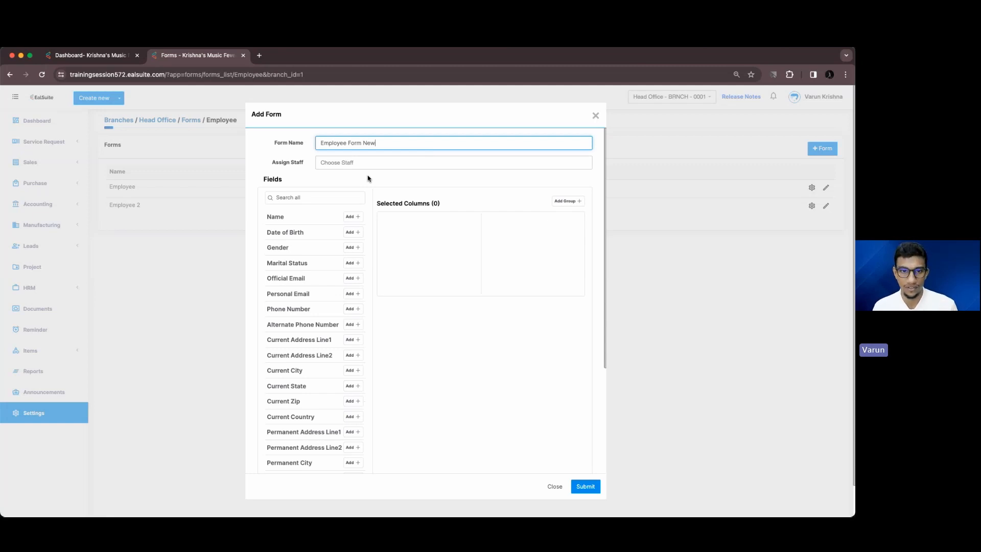
Add Name, Date of Birth, Gender, Marital Status, emails and phone numbers under a top group heading
left_click(353, 217)
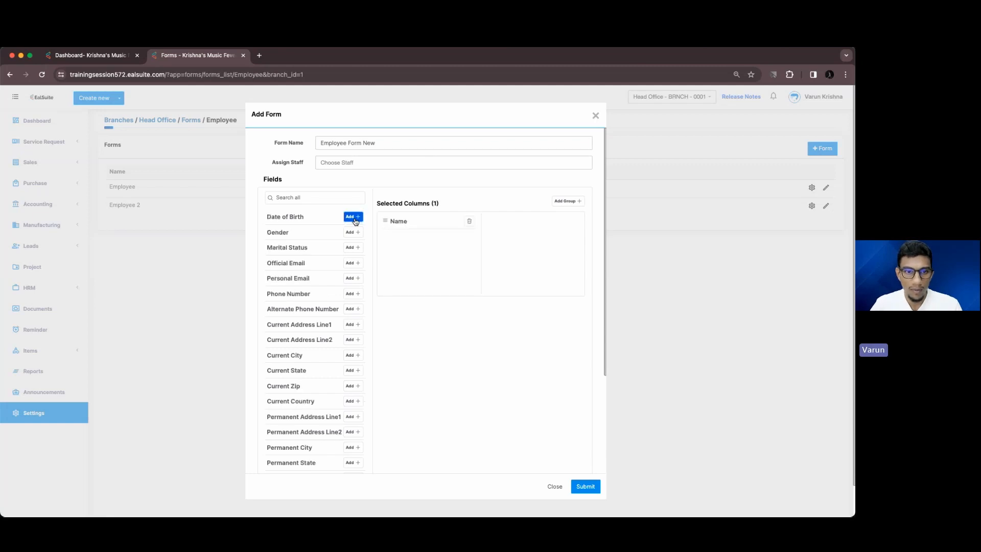
left_click(355, 219)
left_click(353, 218)
left_click(354, 218)
left_click(354, 218)
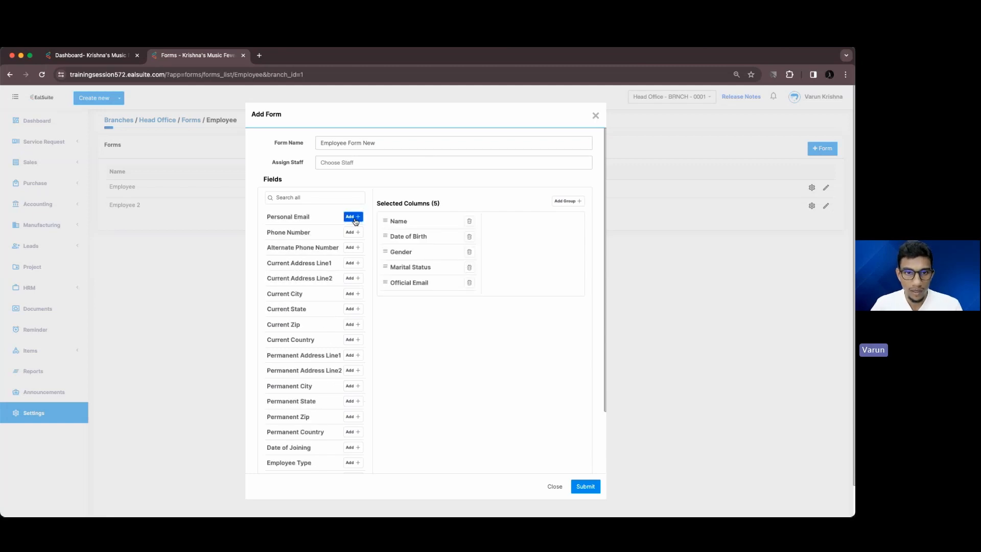
left_click(354, 218)
left_click(354, 218)
left_click(354, 218)
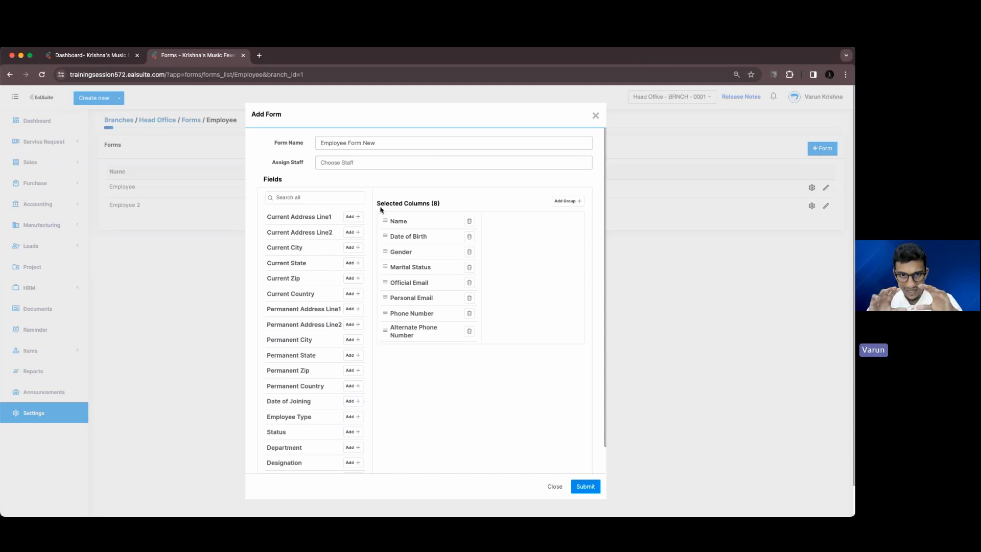
left_click(565, 202)
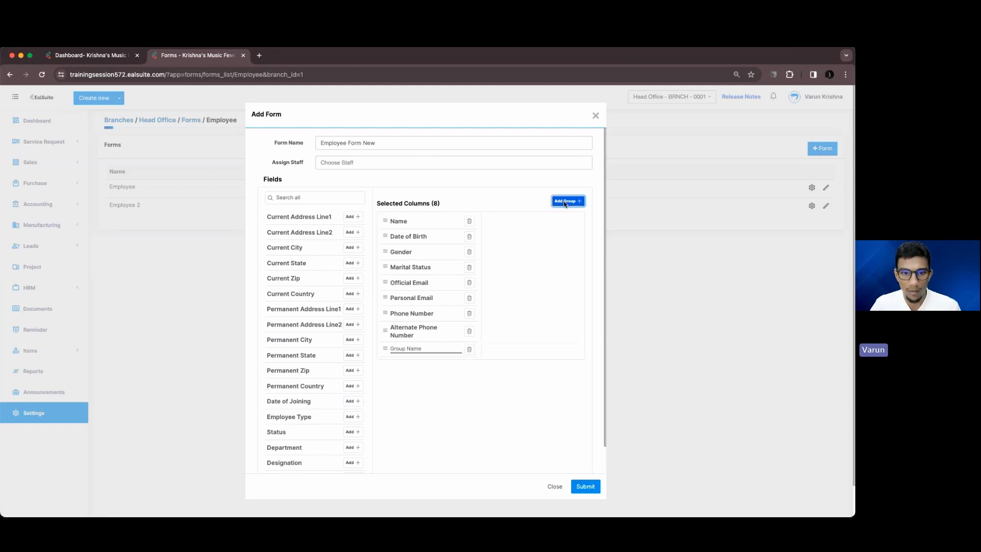
left_click_drag(388, 248, 386, 217)
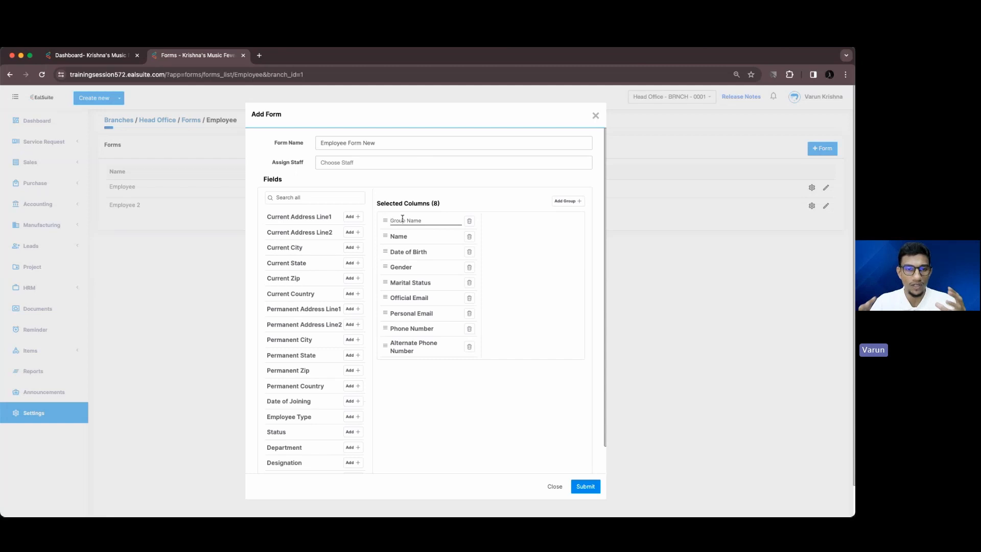
Name the first group 'Personal Details' and move Gender to the end of the columns
type("Pers")
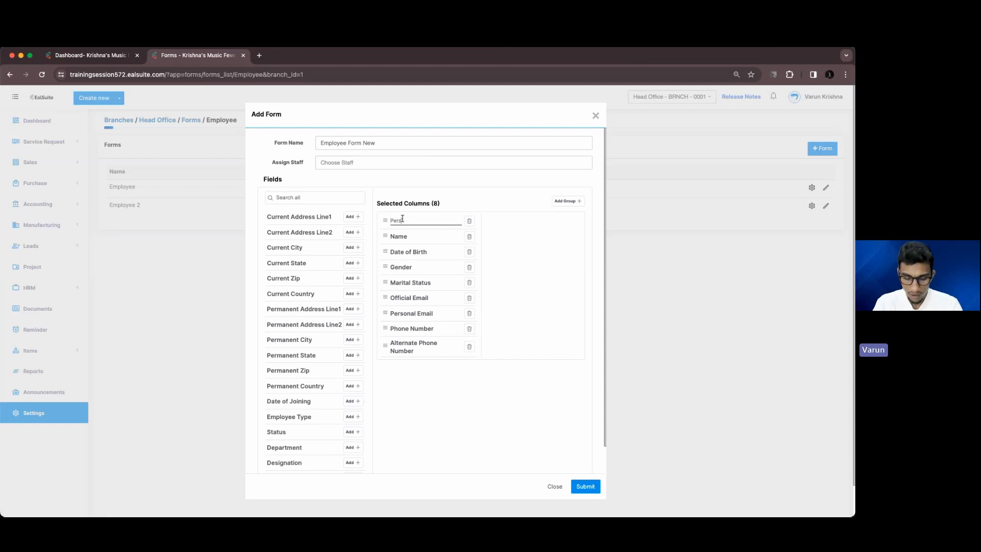
type("onal Deta")
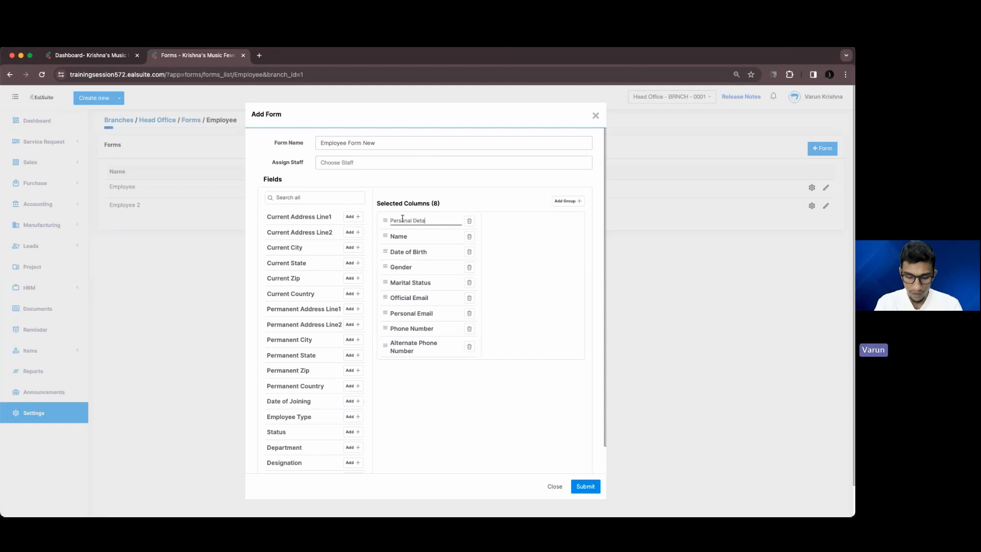
type("ils")
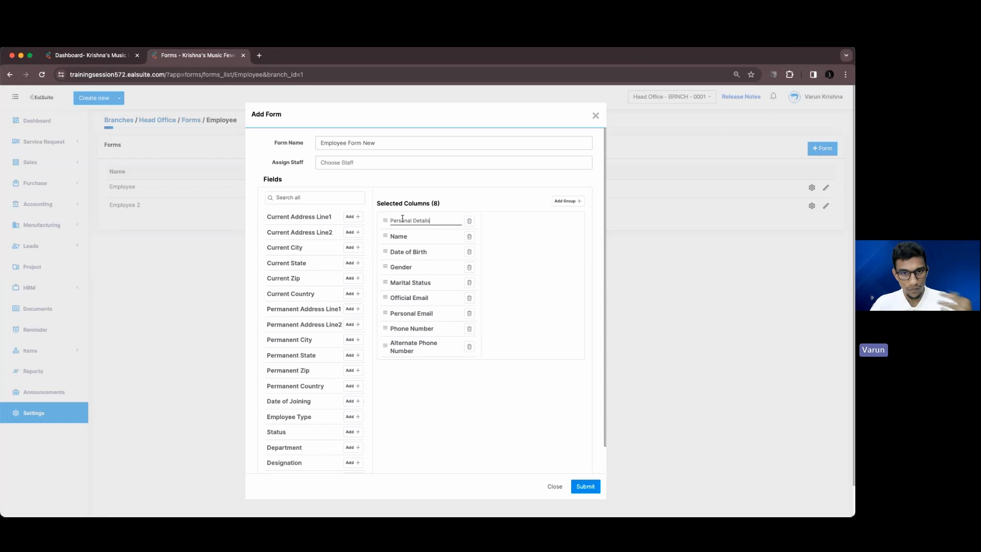
mouse_move(384, 266)
left_mouse_down()
mouse_move(382, 278)
mouse_move(384, 248)
left_mouse_up()
left_click(469, 252)
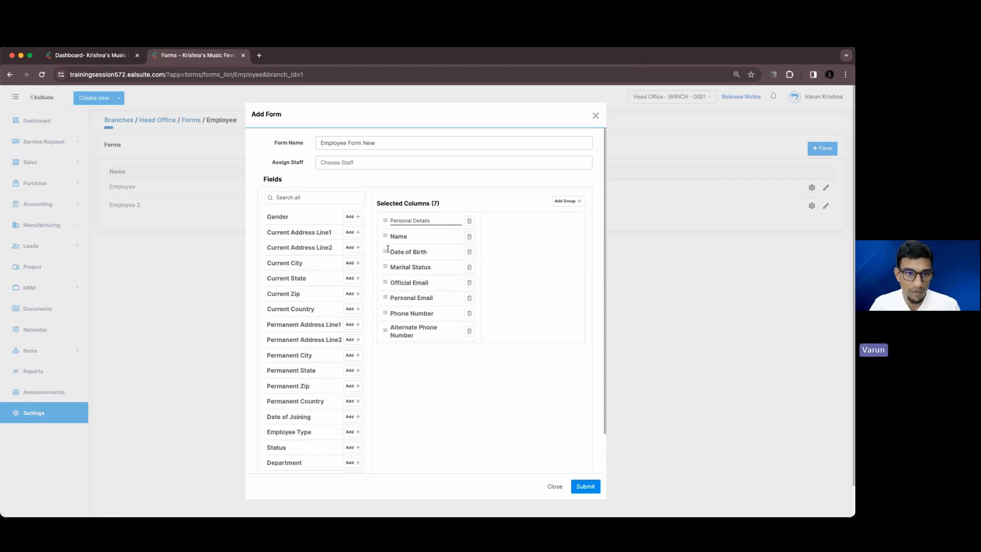
left_click(351, 217)
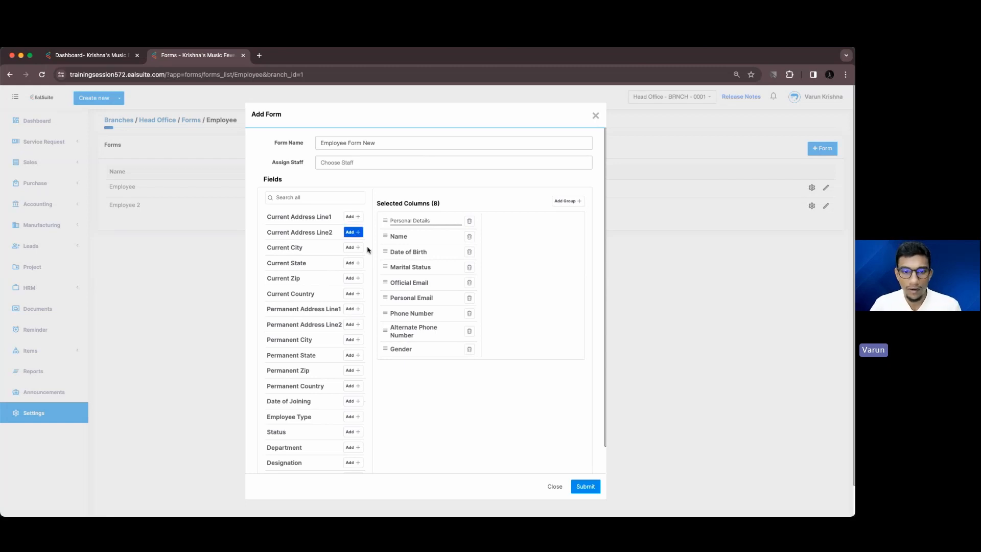
Add a 'Current Address' group with Address Line1, Line2, City, State and Zip fields
left_click(569, 200)
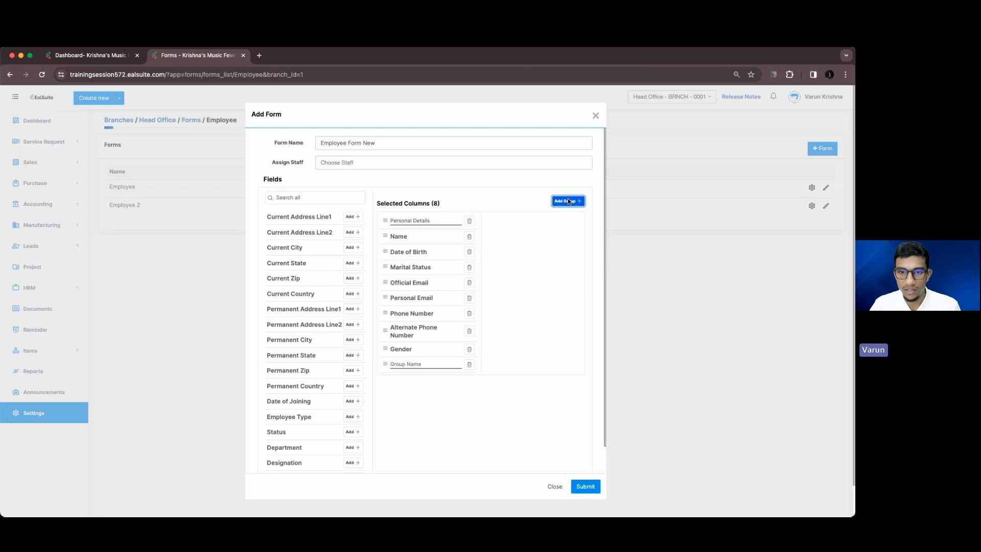
left_click(438, 362)
type("Curren")
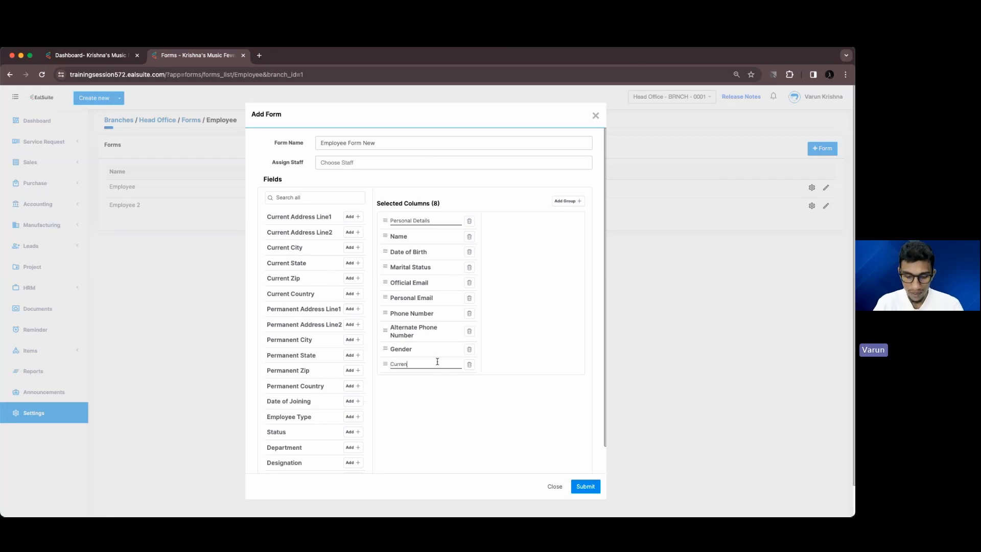
type("t Addre")
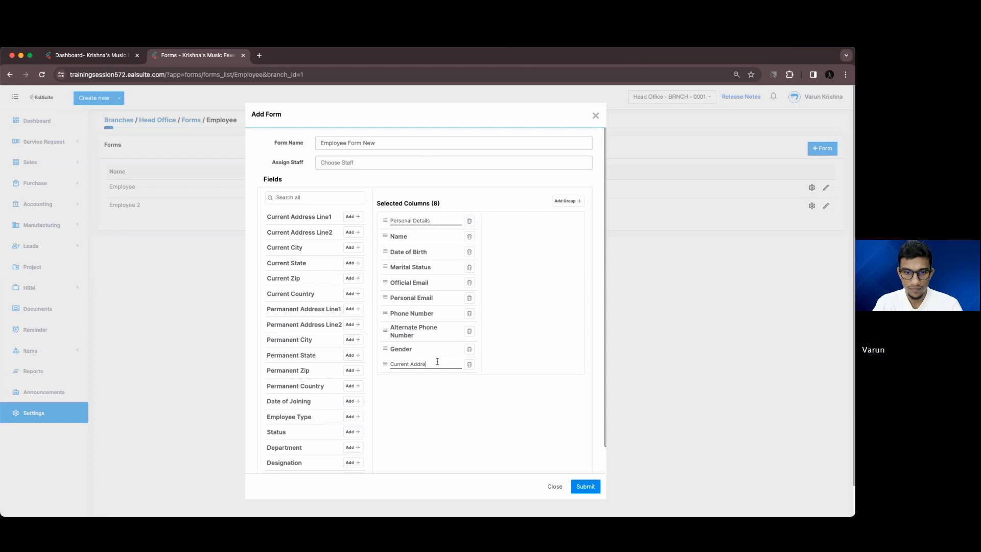
left_click(359, 219)
left_click(360, 219)
left_click(359, 219)
left_click(359, 219)
left_click(359, 219)
left_click(359, 219)
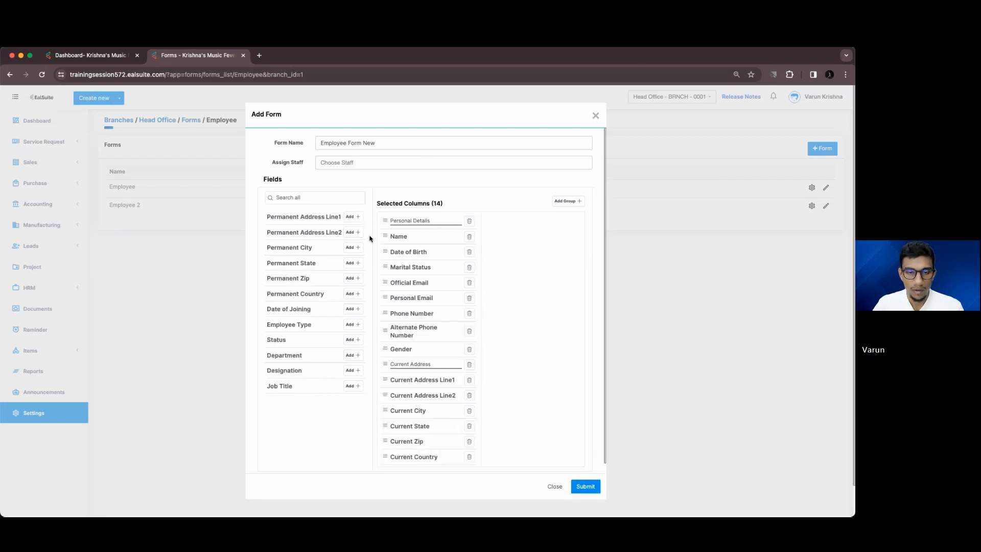
left_click(563, 201)
Name the new group 'Permanent Address' and add the five permanent address fields
scroll(460, 370, "down", 1)
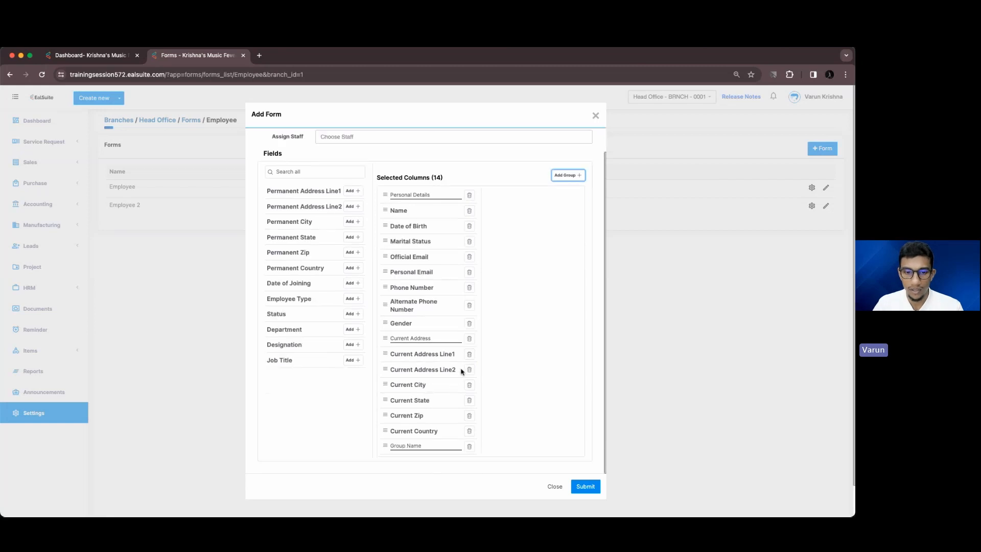
left_click(412, 446)
type("Per")
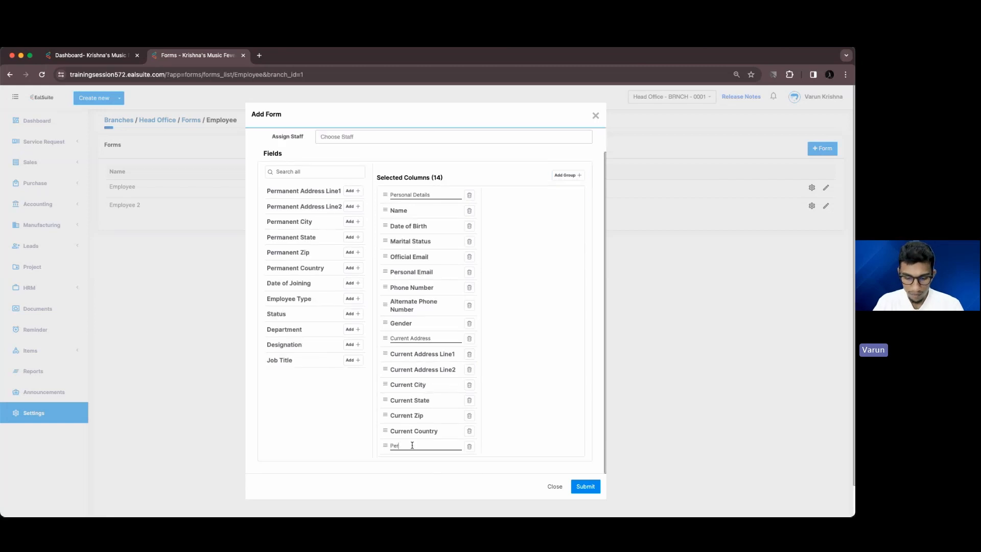
type("manent Address")
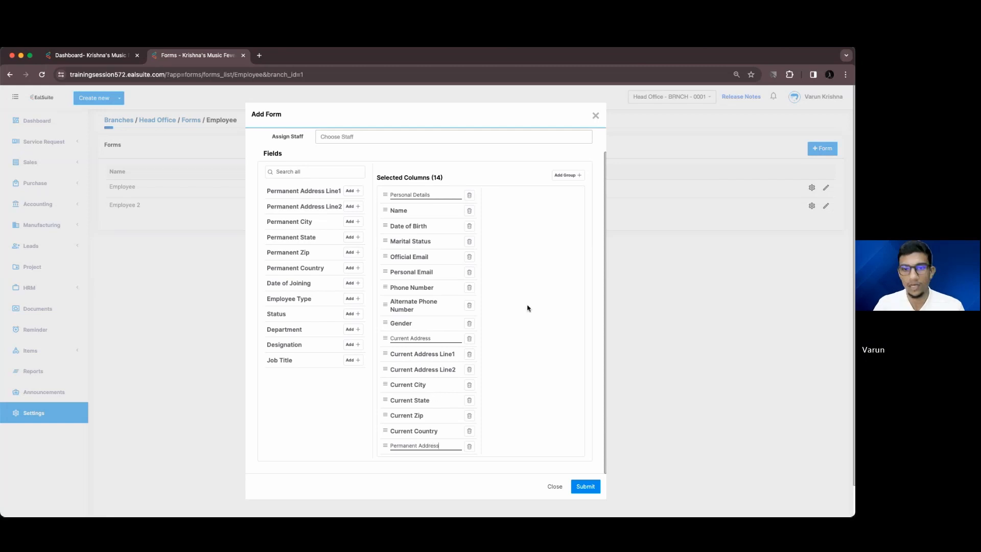
left_click(352, 190)
left_click(353, 191)
left_click(353, 191)
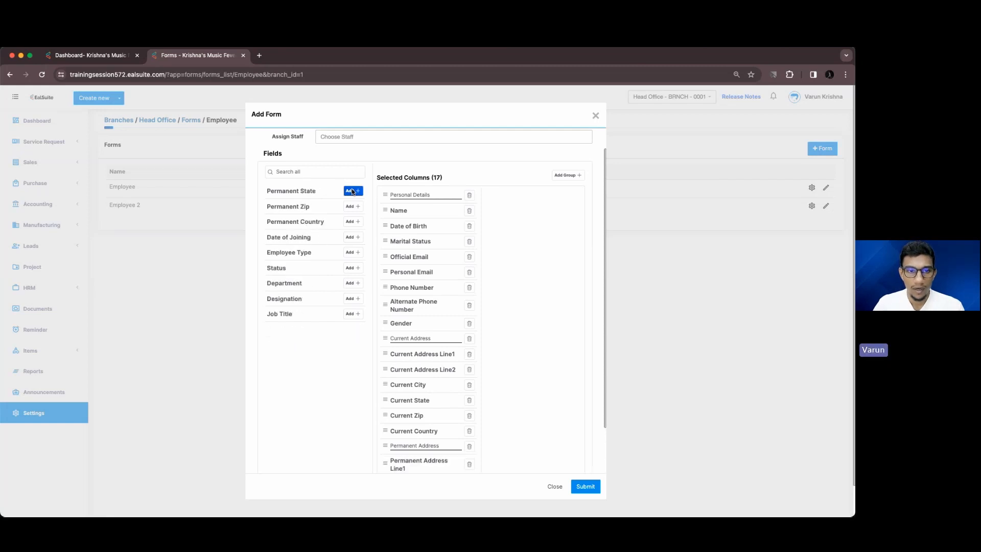
left_click(354, 191)
left_click(355, 192)
left_click(357, 193)
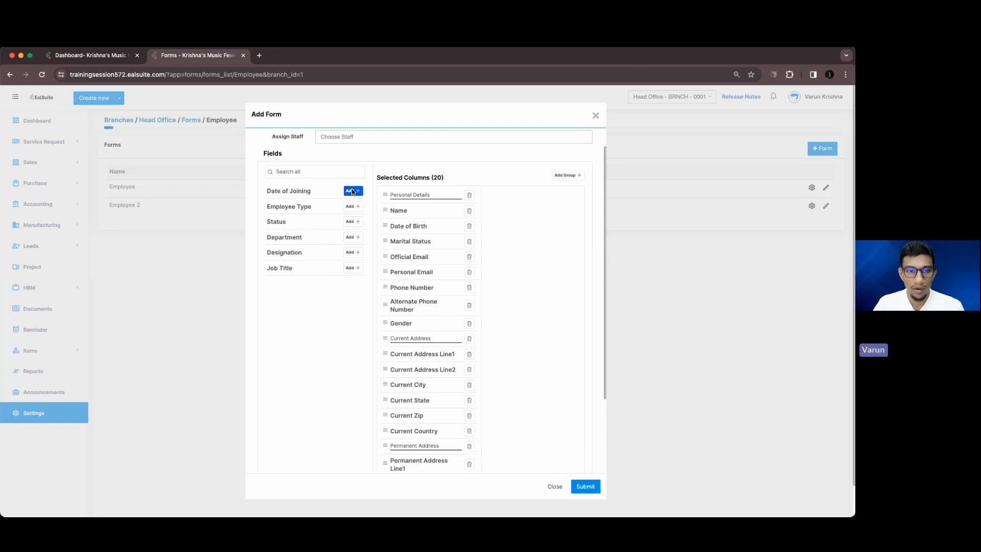
Add an 'Employees Details' group with Date of Joining, Employee Type, Status, Department, Designation, Job Title
left_click(565, 175)
scroll(432, 409, "down", 3)
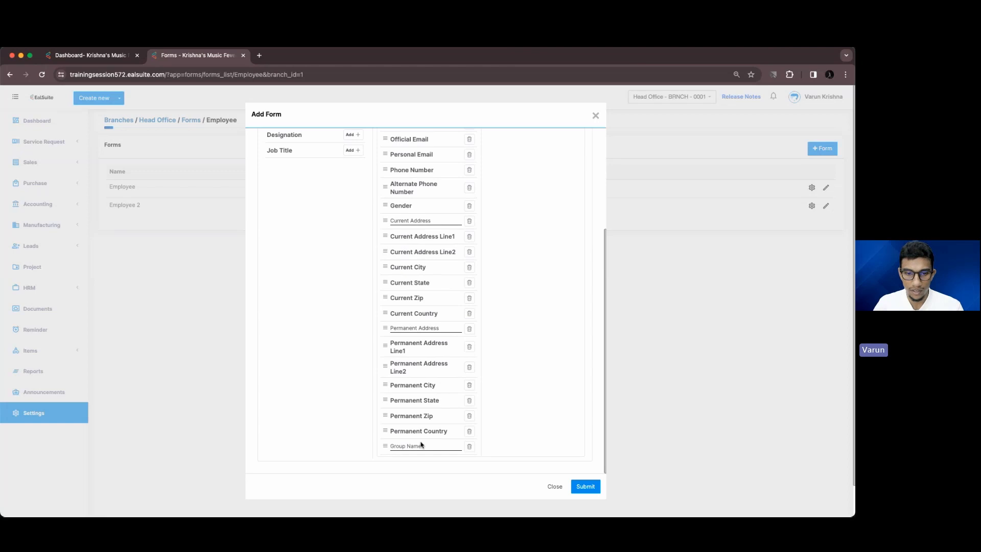
left_click(420, 445)
type("Emplo")
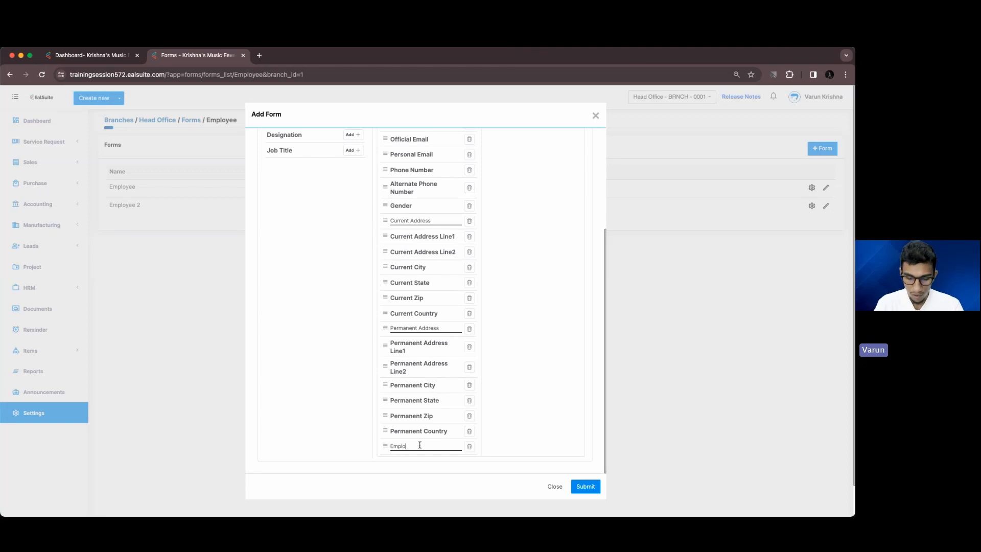
type("yees")
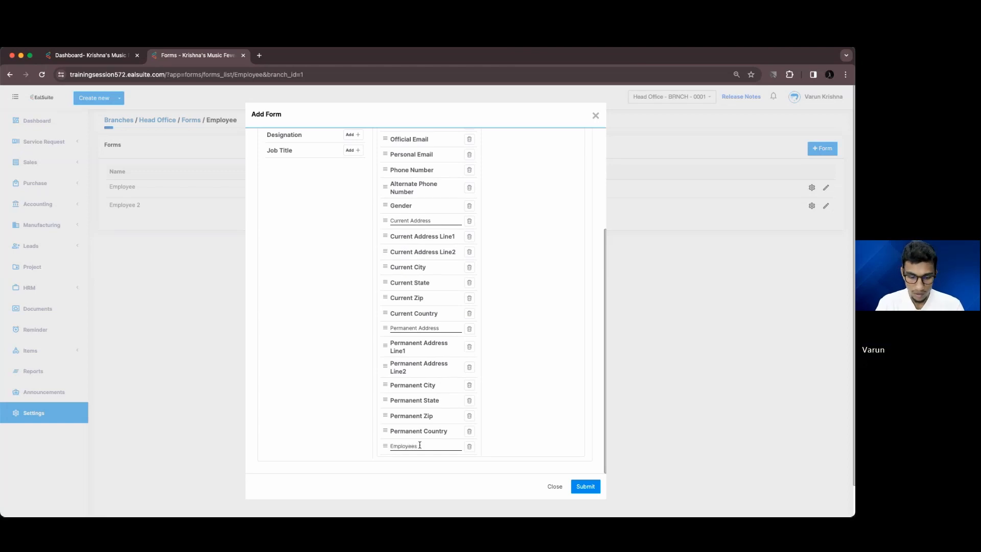
type(" Details")
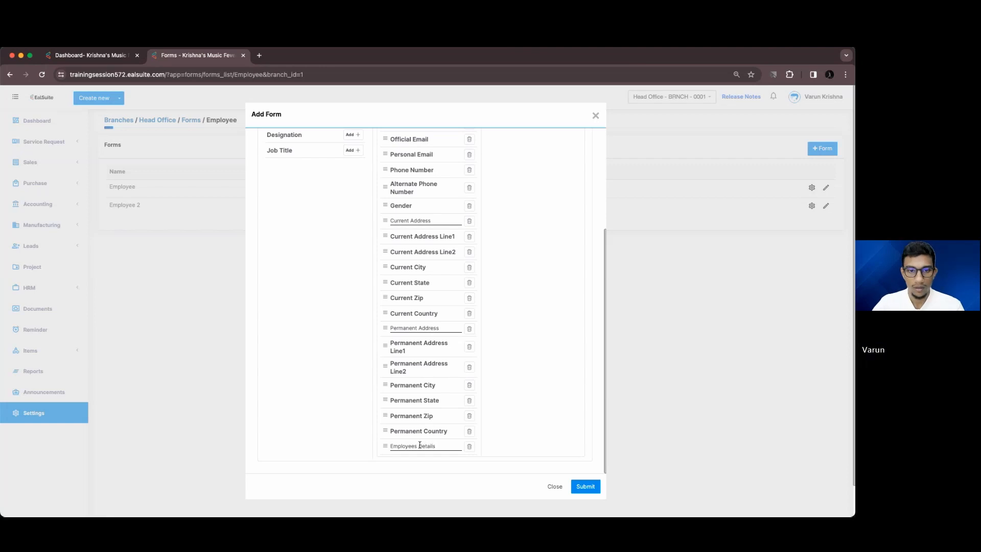
scroll(337, 283, "up", 5)
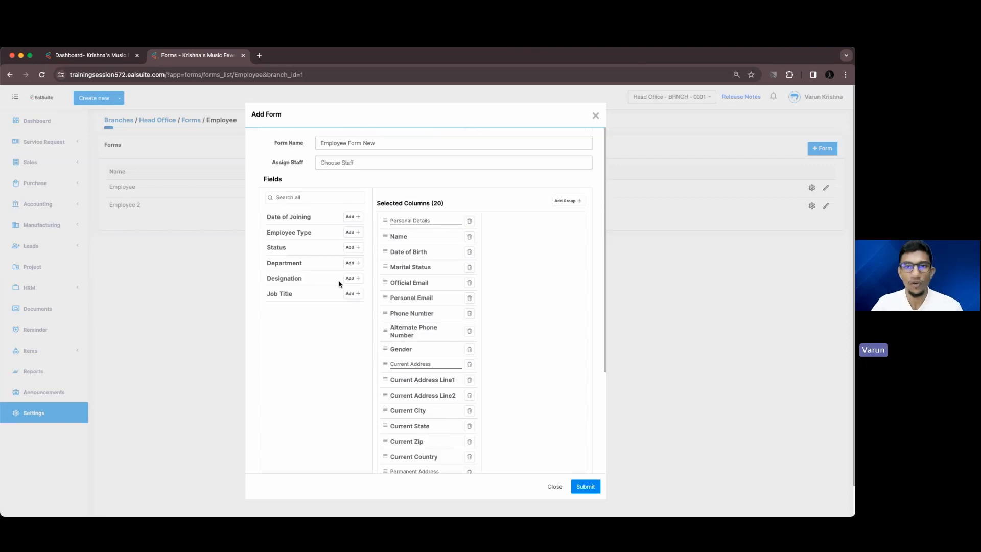
left_click(359, 223)
left_click(358, 217)
left_click(358, 218)
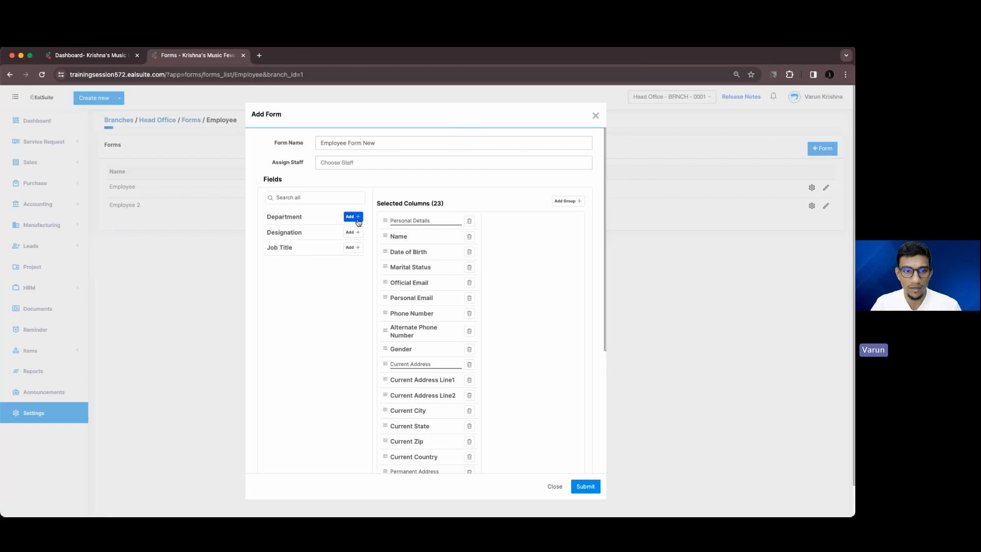
left_click(359, 217)
left_click(358, 218)
left_click(358, 217)
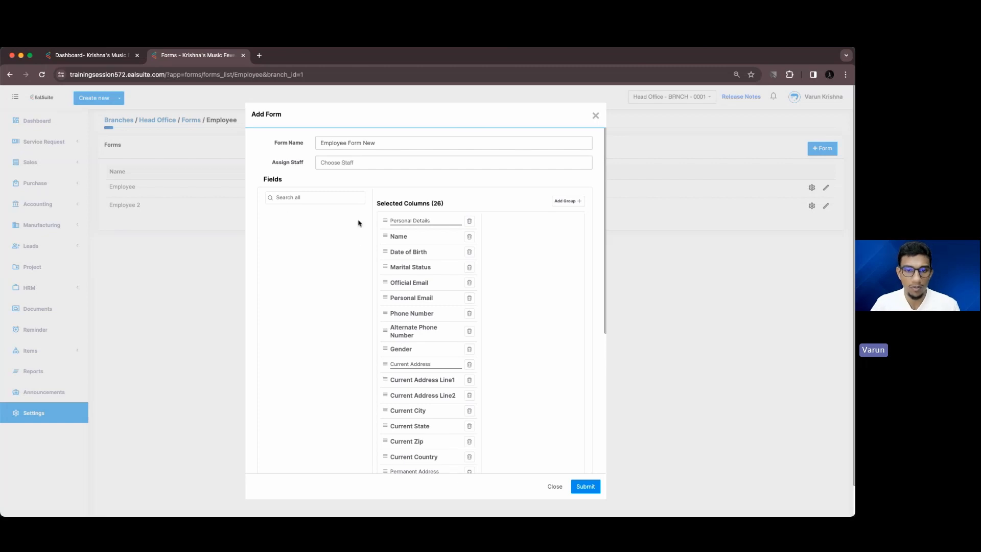
scroll(550, 399, "down", 5)
Submit Employee Form New and start creating a new employee from the HRM employee list
left_click(585, 486)
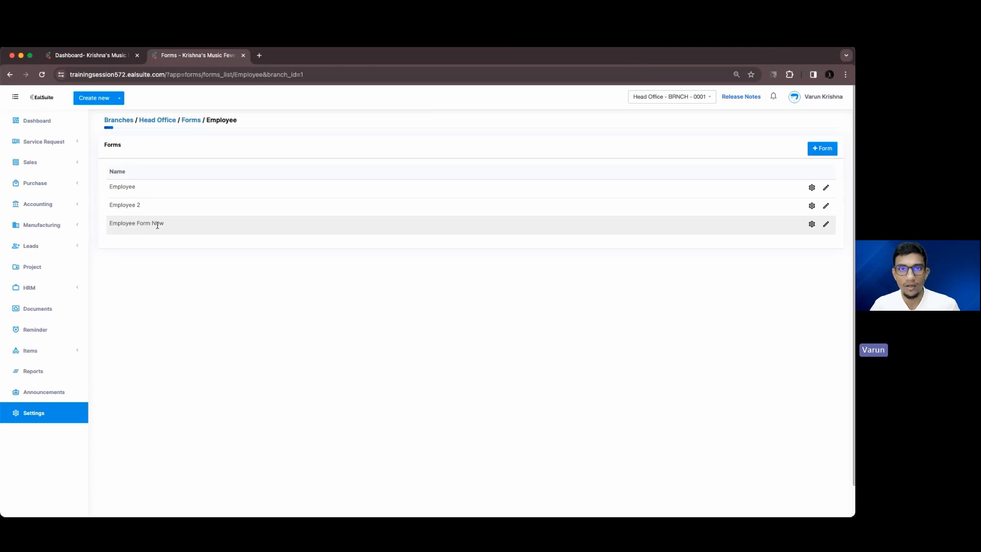
left_click(69, 292, "super")
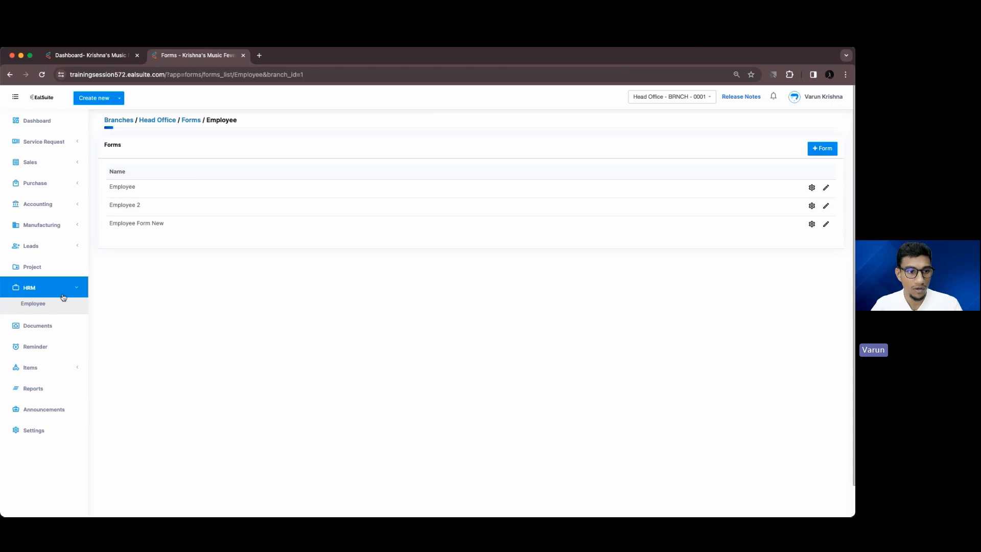
left_click(263, 55)
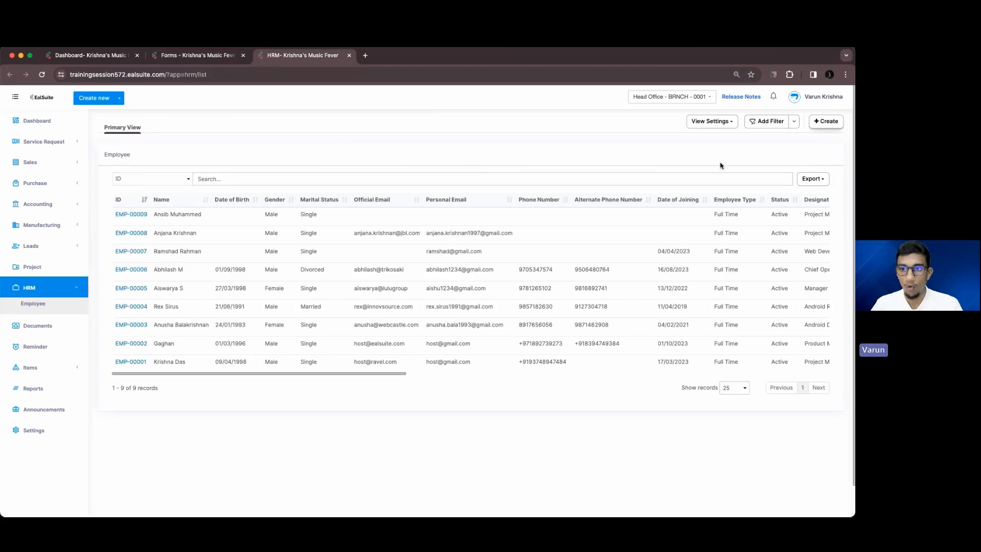
left_click(821, 123)
Switch the new employee to Employee Form New and enter the employee's name
left_click(429, 148)
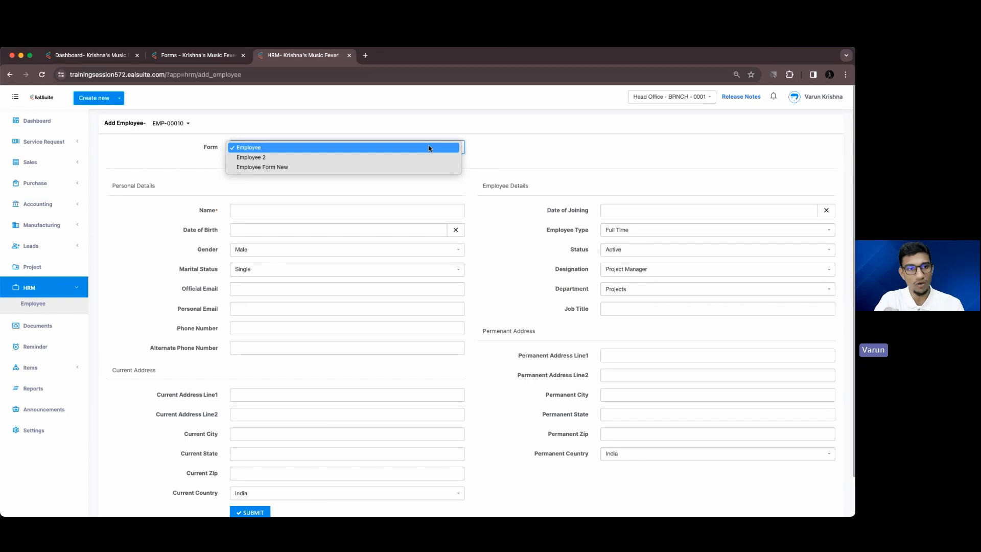
left_click(407, 169)
scroll(222, 184, "down", 3)
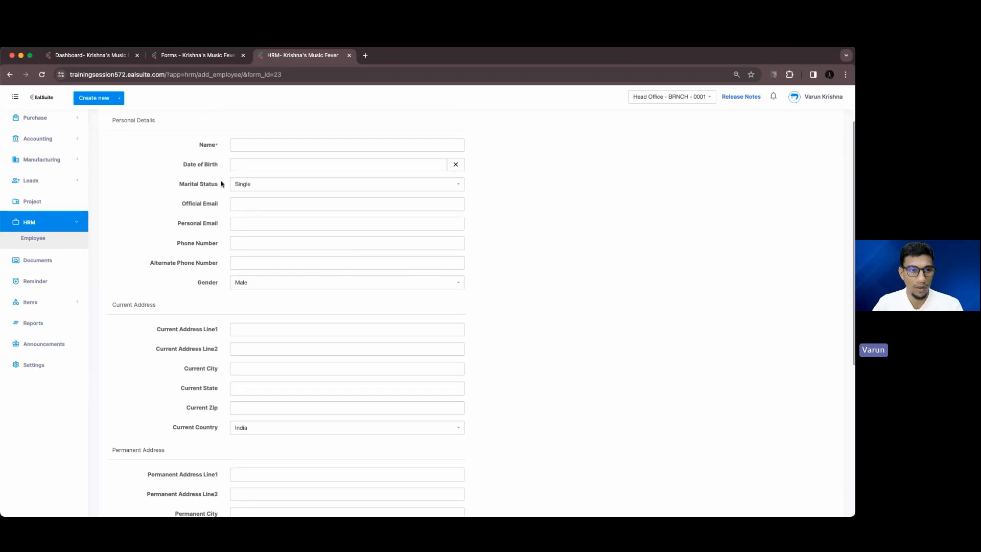
scroll(180, 215, "down", 5)
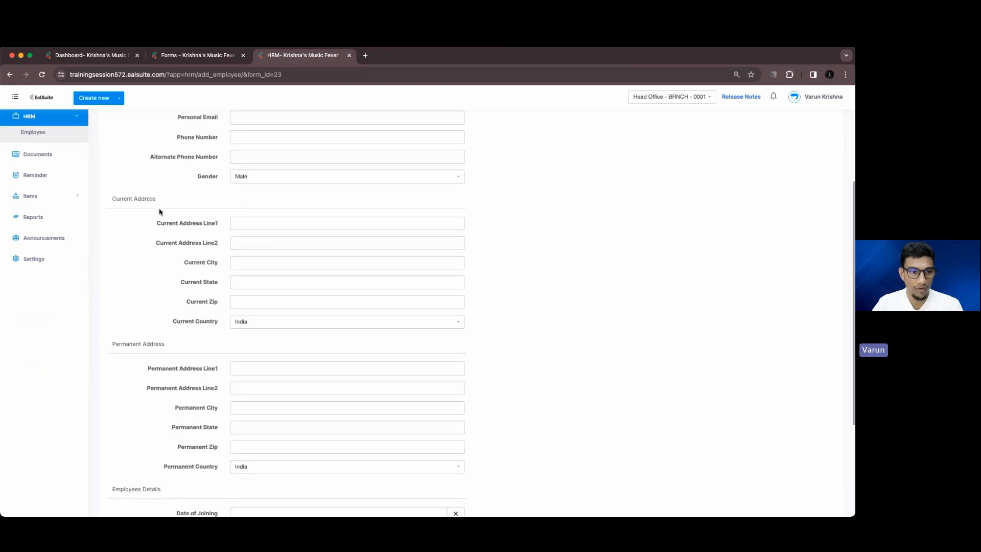
scroll(160, 211, "down", 8)
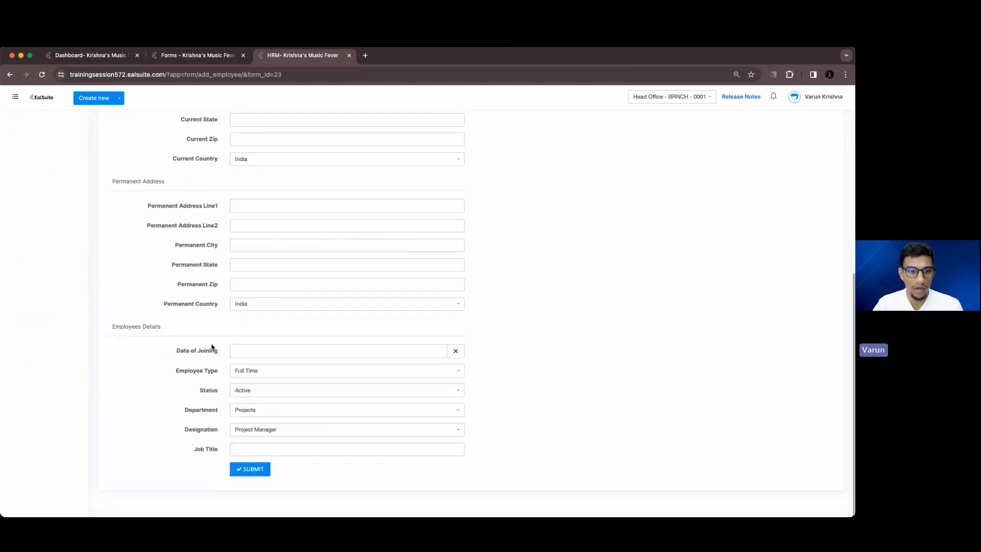
scroll(438, 344, "up", 15)
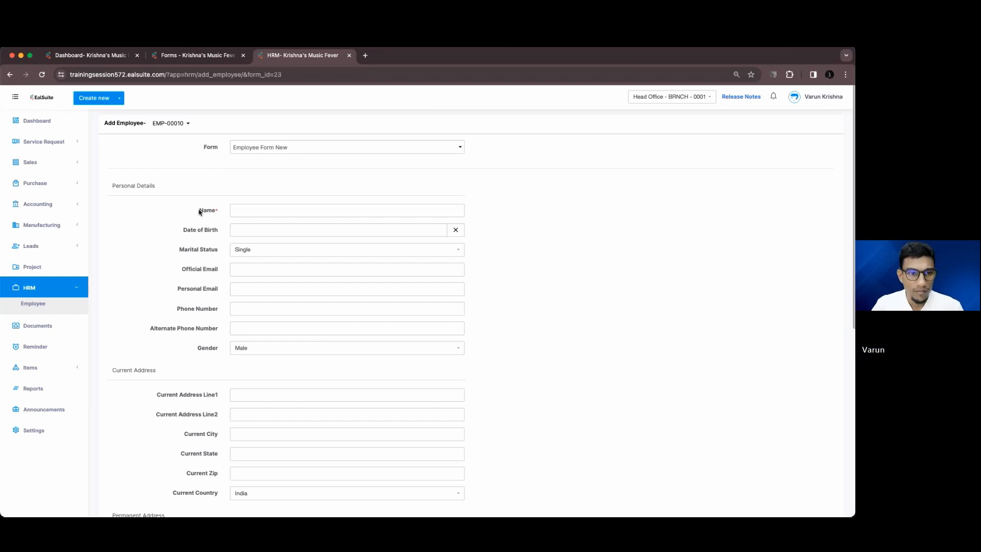
left_click_drag(199, 212, 218, 214)
left_click(282, 214)
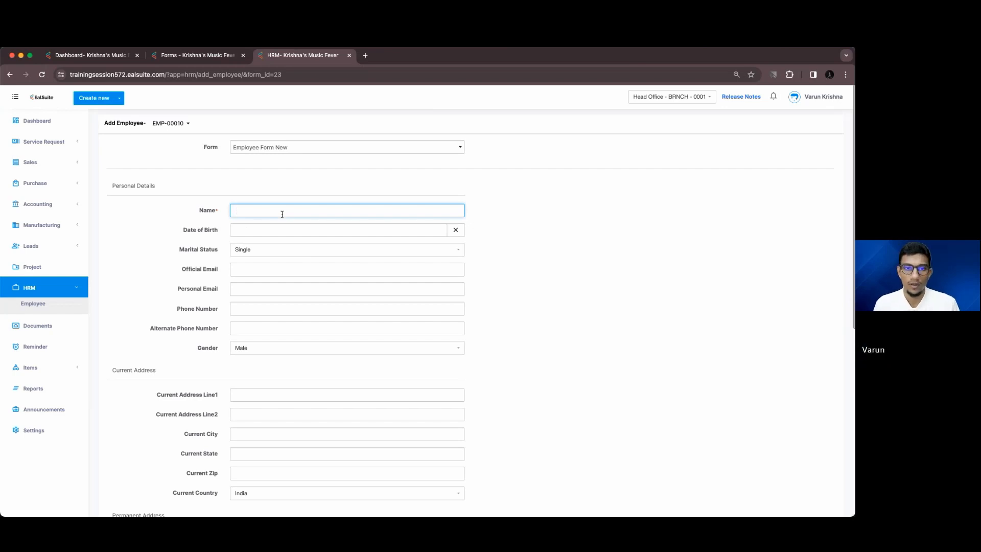
type("L")
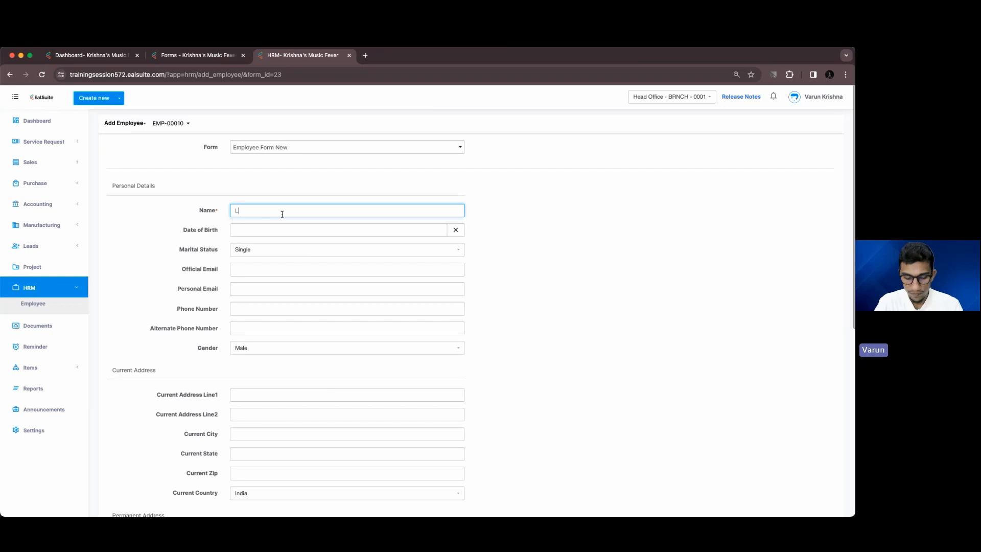
type("azim")
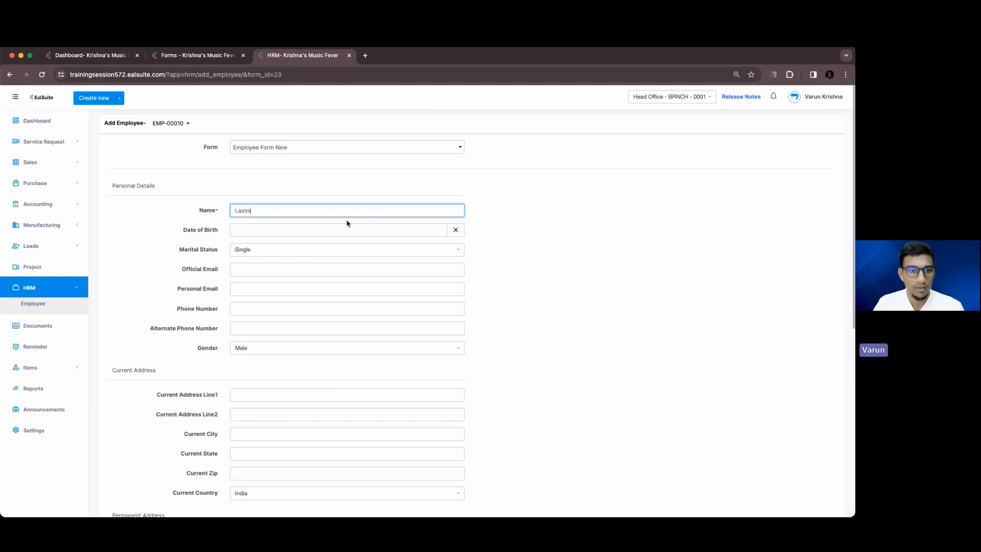
scroll(307, 215, "down", 8)
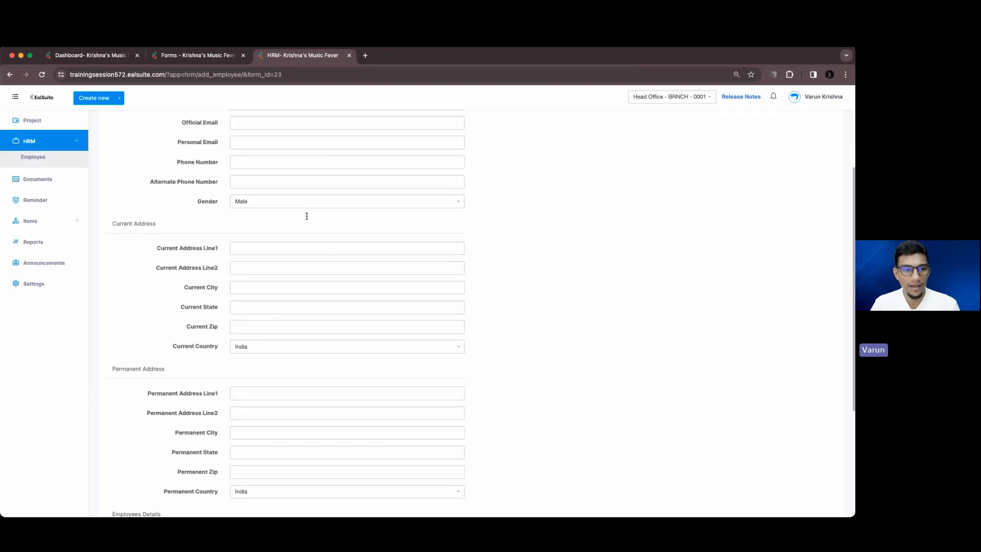
Submit the new employee record and scroll across the employee table's columns
left_click(258, 474)
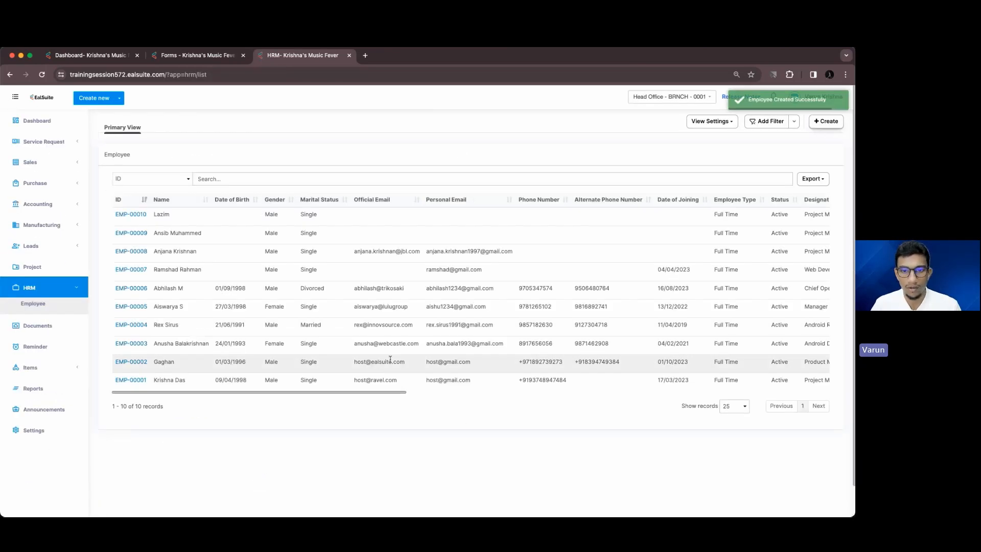
scroll(533, 256, "right", 15)
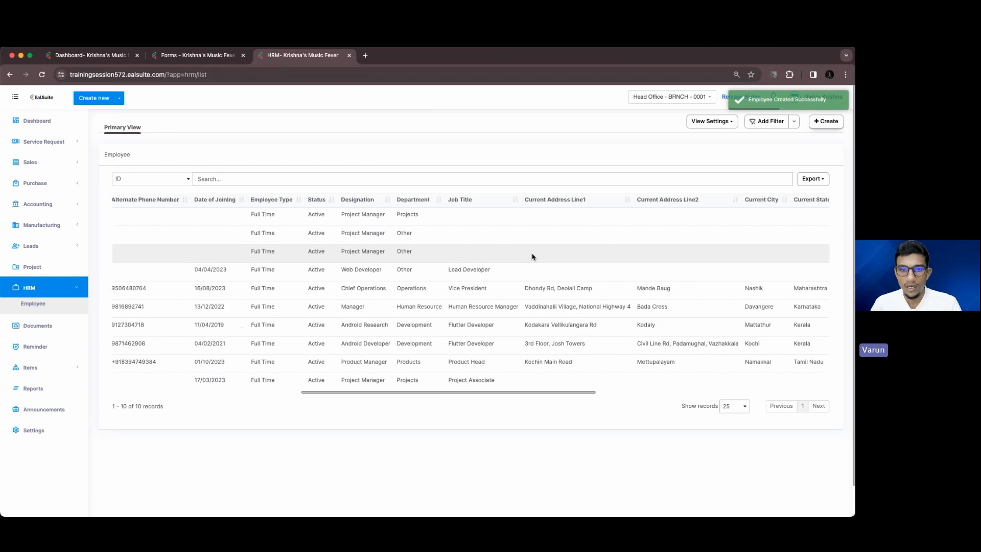
scroll(532, 257, "left", 15)
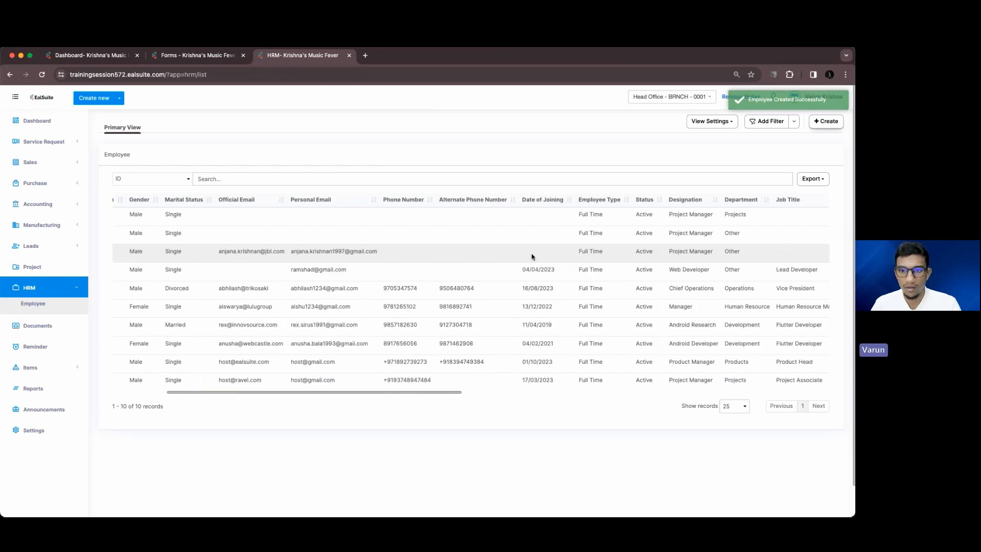
scroll(358, 233, "right", 8)
scroll(444, 236, "right", 4)
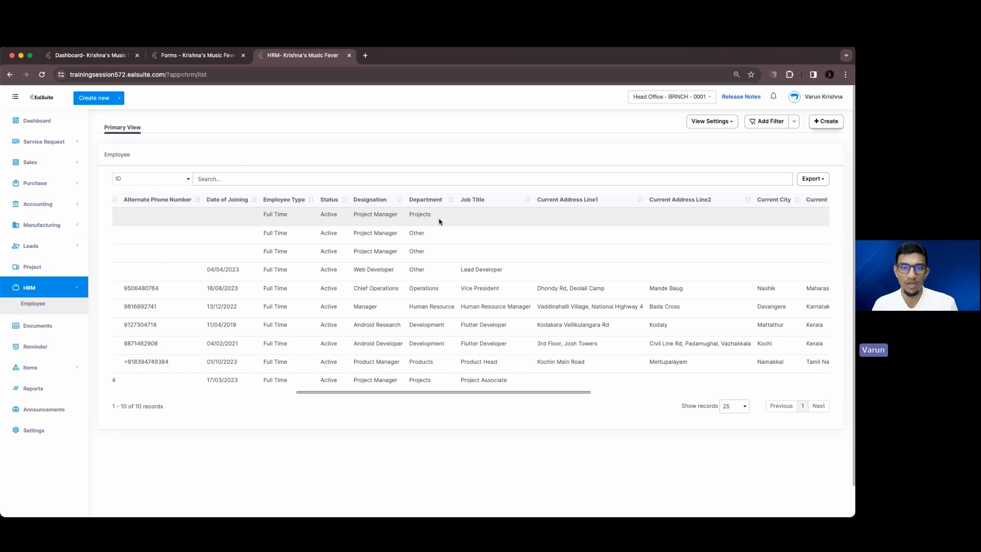
scroll(681, 222, "right", 5)
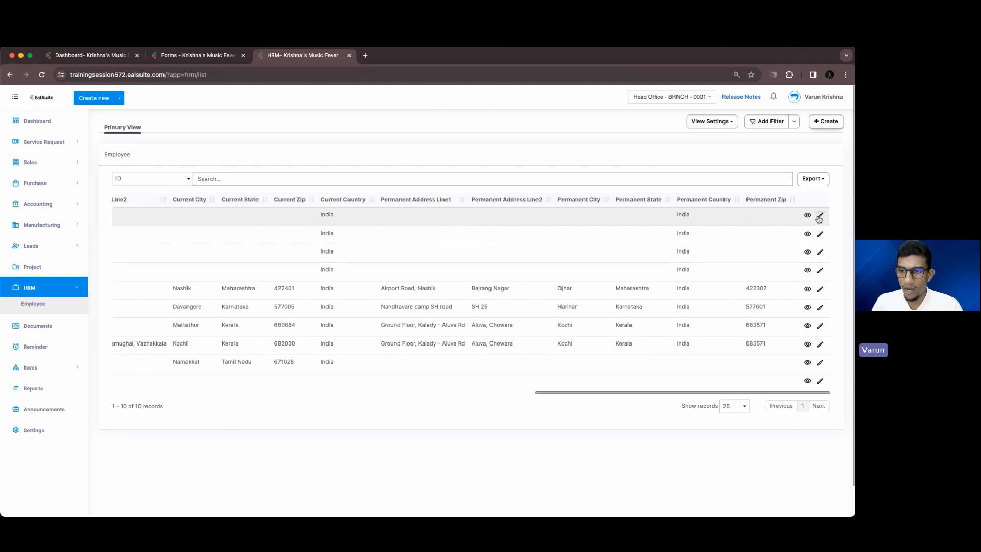
Open employee EMP-00010 for editing, leaving Department as Projects and Designation unchanged
left_click(817, 217)
scroll(509, 310, "down", 7)
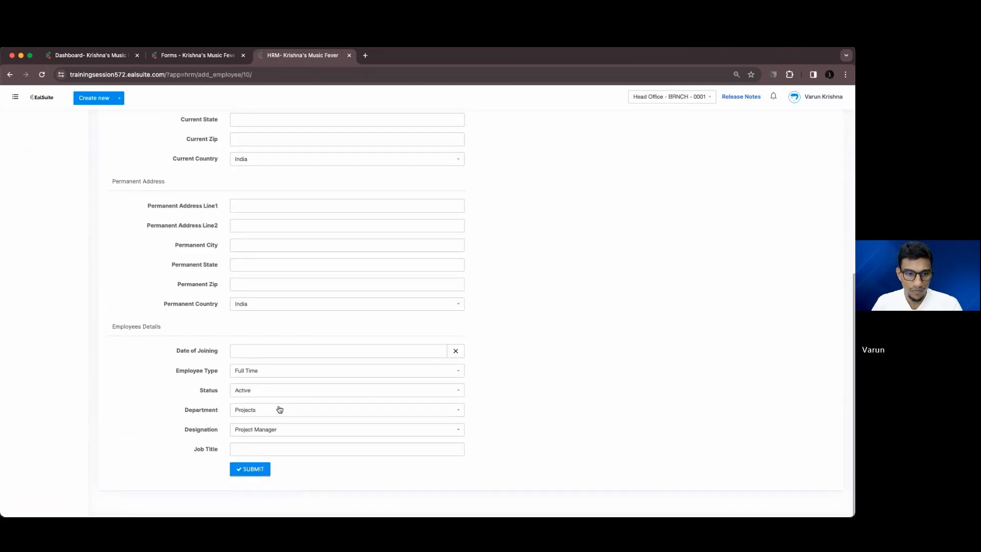
left_click(278, 411)
left_click(265, 450)
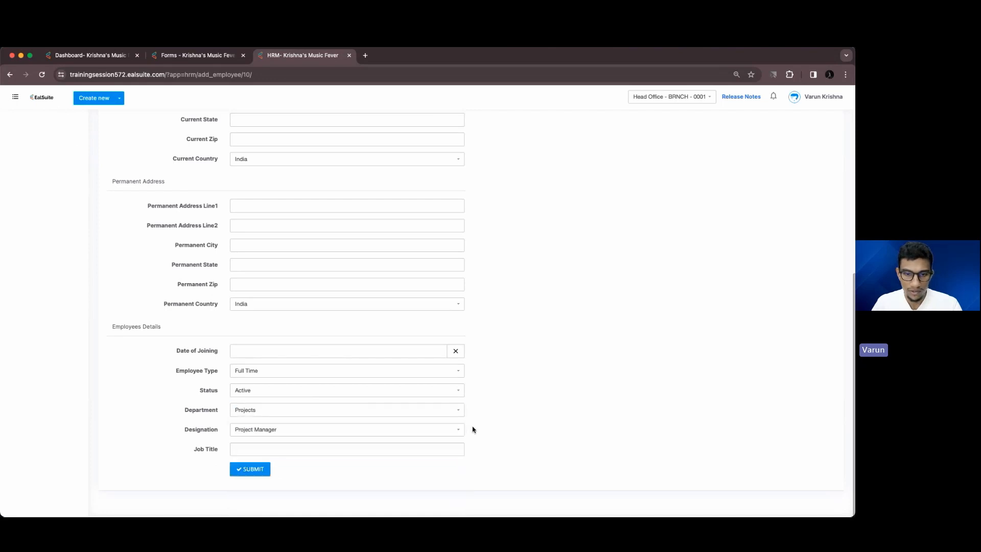
left_click(405, 428)
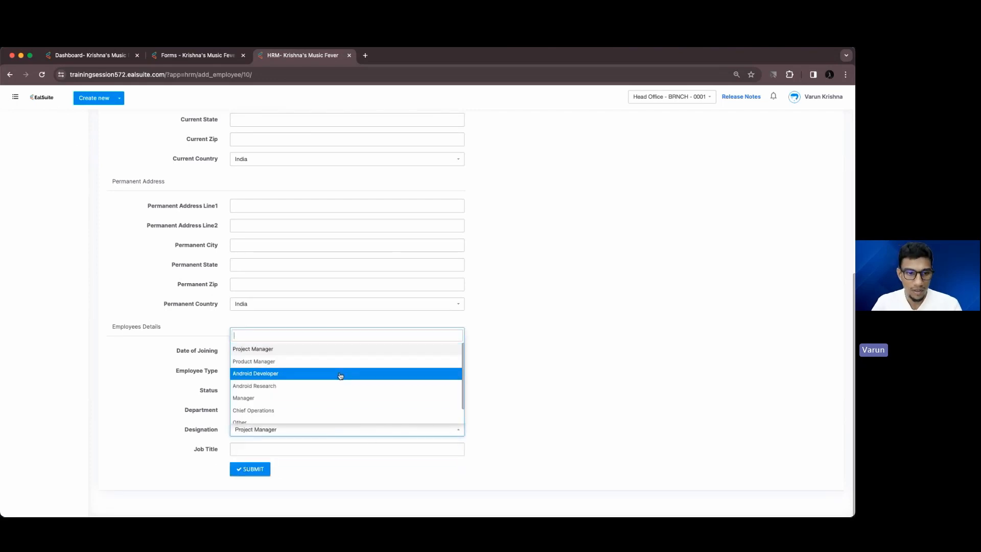
left_click(530, 433)
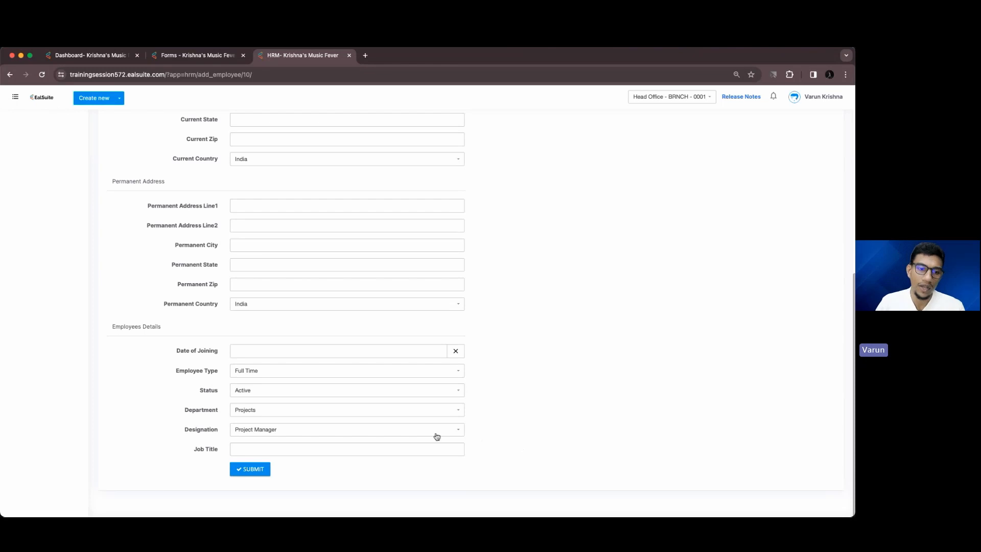
scroll(368, 429, "up", 10)
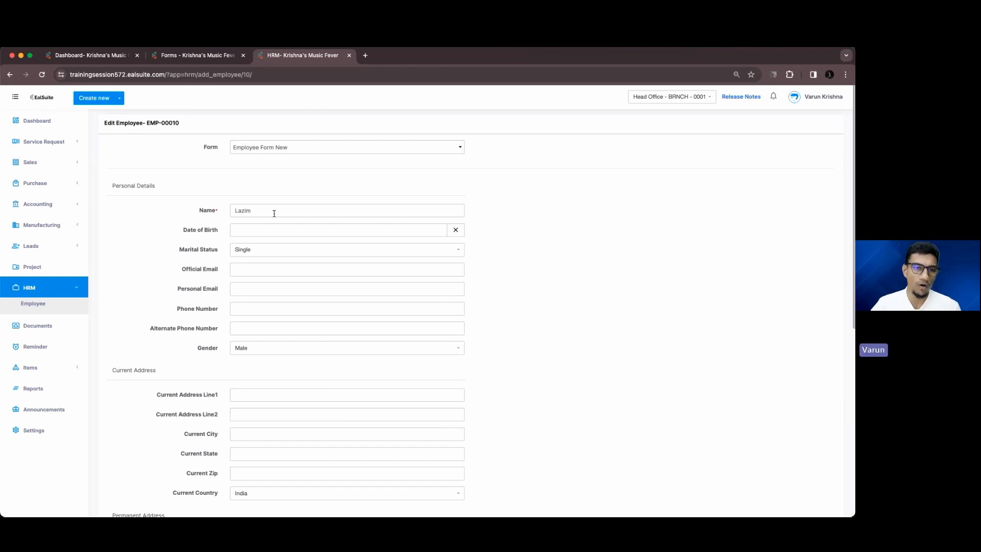
From the Forms list, open the Form Guardian rules settings for Employee Form New
left_click(193, 55)
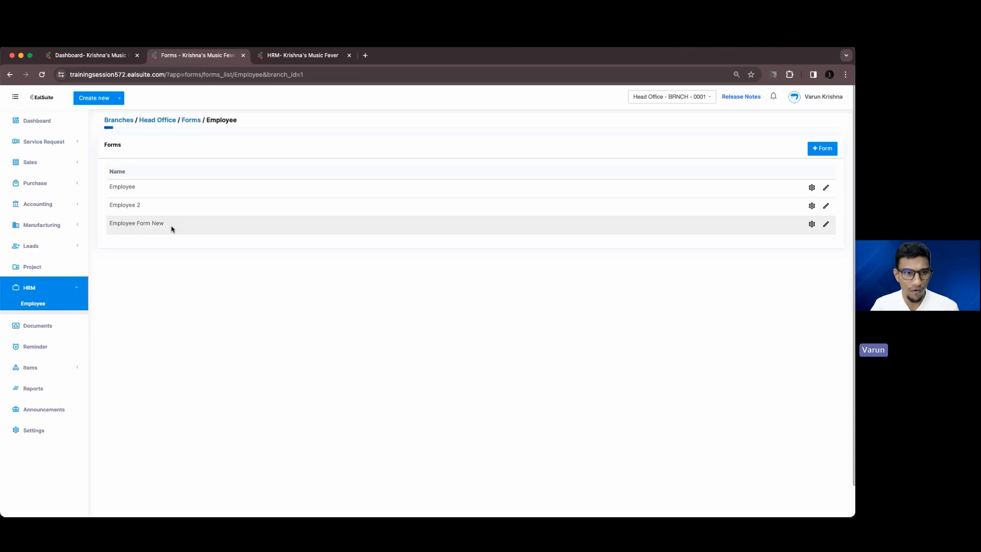
left_click_drag(109, 223, 169, 223)
left_click(156, 222)
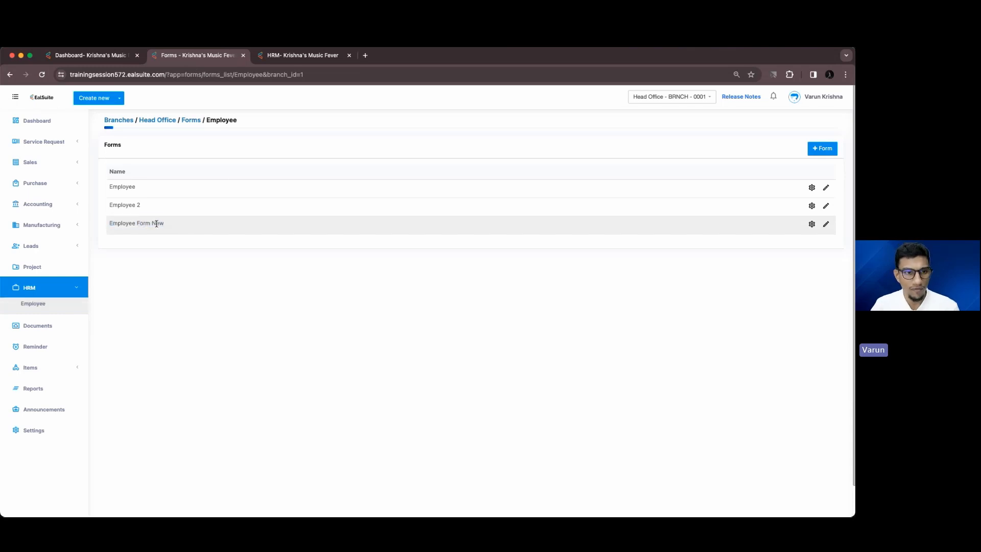
left_click(812, 225)
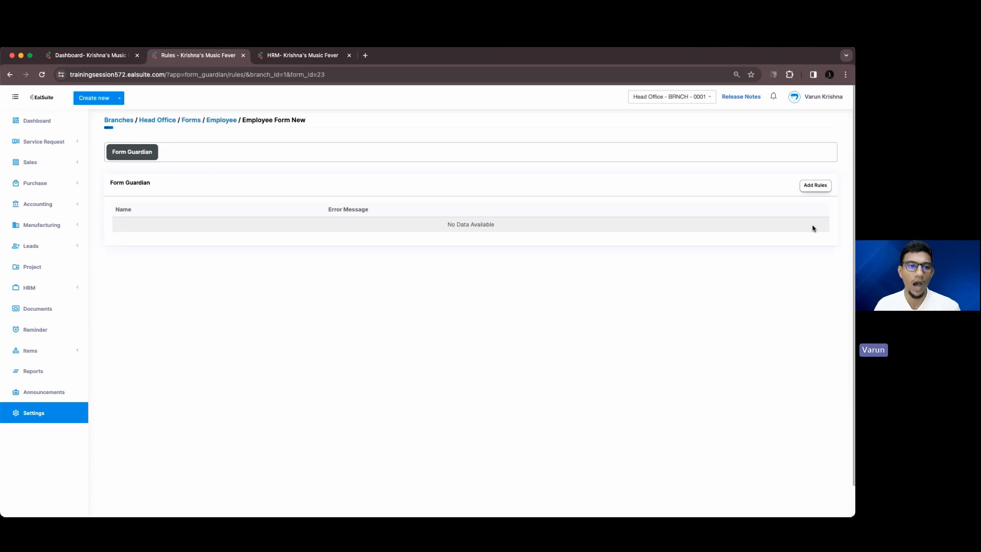
Begin a new Form Guardian rule, then return to EMP-00010's Edit Employee page
left_click(815, 186)
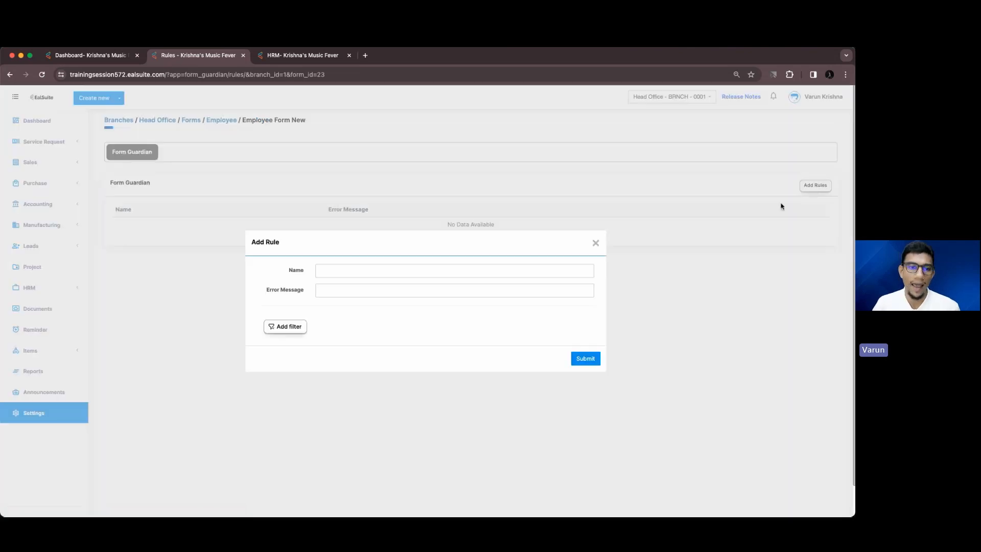
left_click(477, 275)
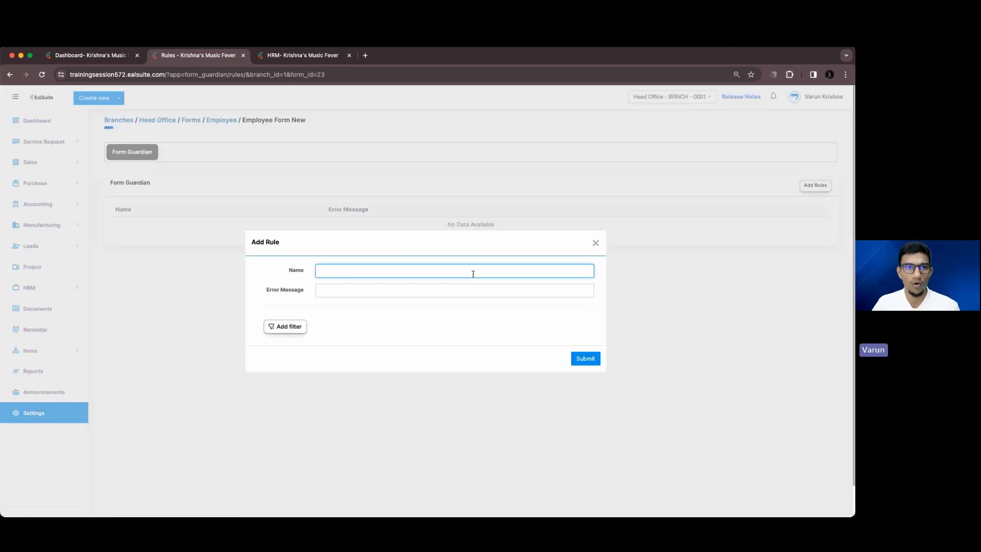
left_click(299, 55)
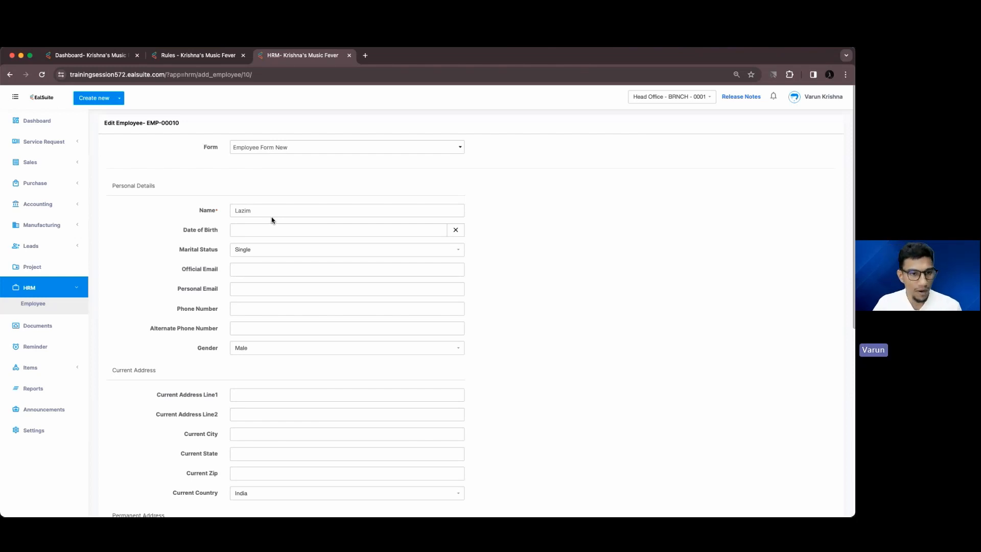
Append the employee's surname to the Name field on EMP-00010's edit form
scroll(272, 221, "down", 2)
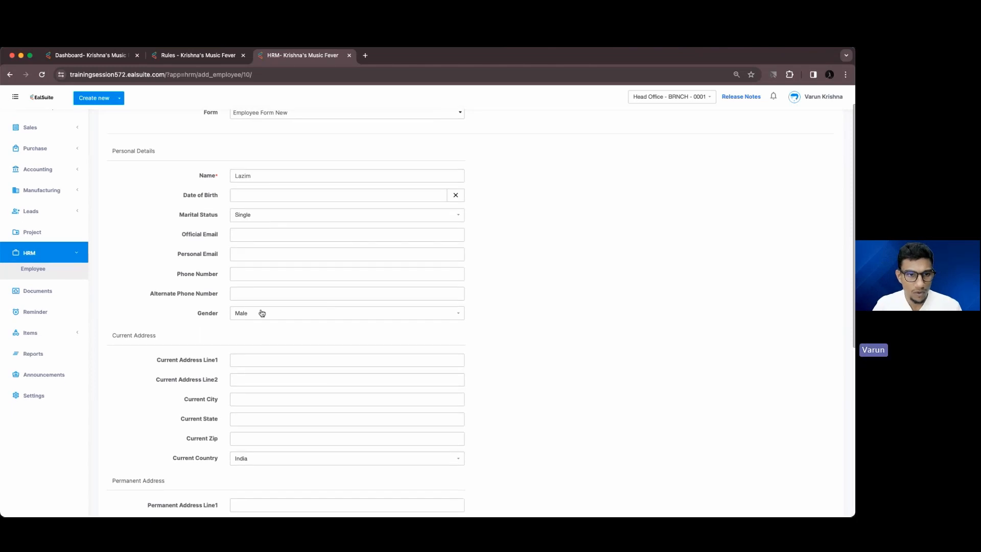
scroll(262, 301, "down", 6)
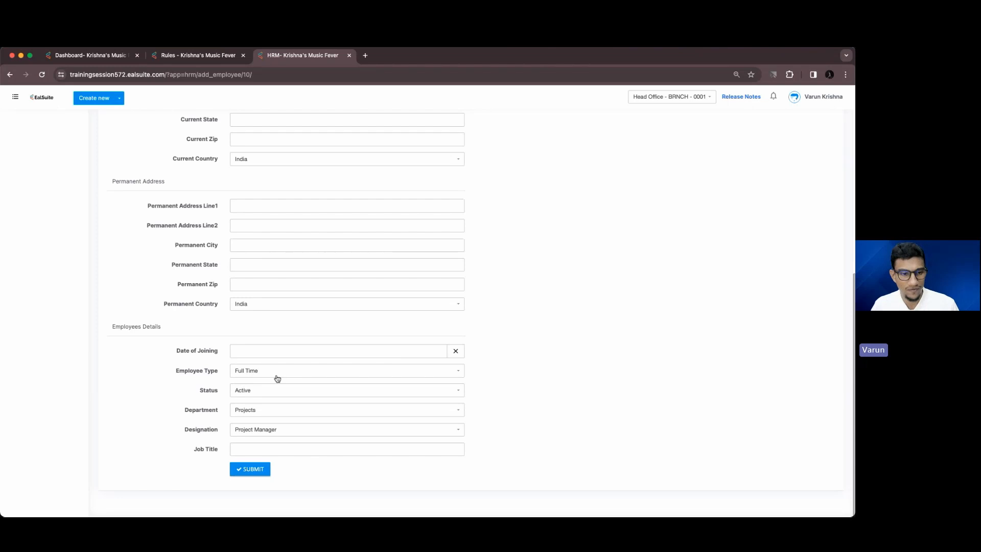
scroll(278, 378, "up", 4)
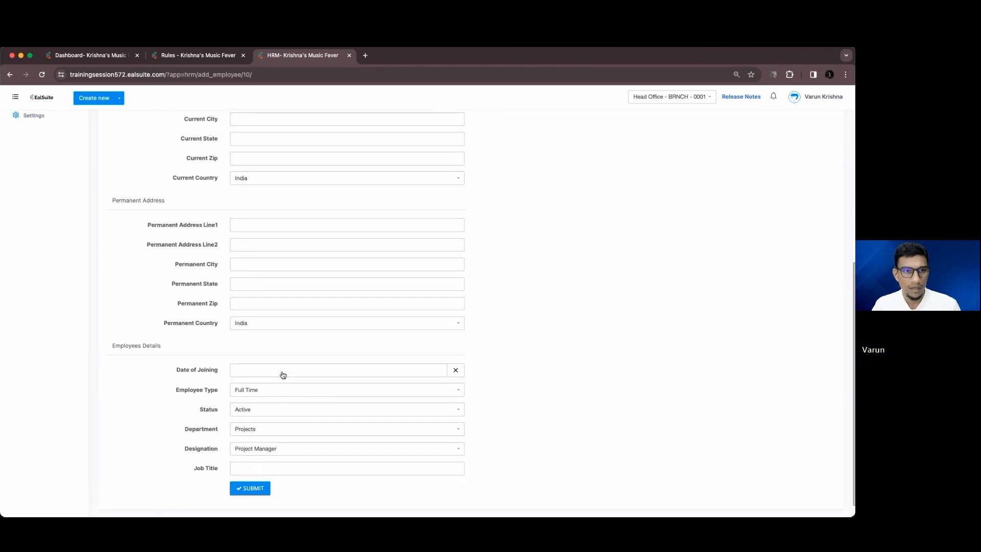
scroll(283, 375, "up", 2)
left_click(270, 204)
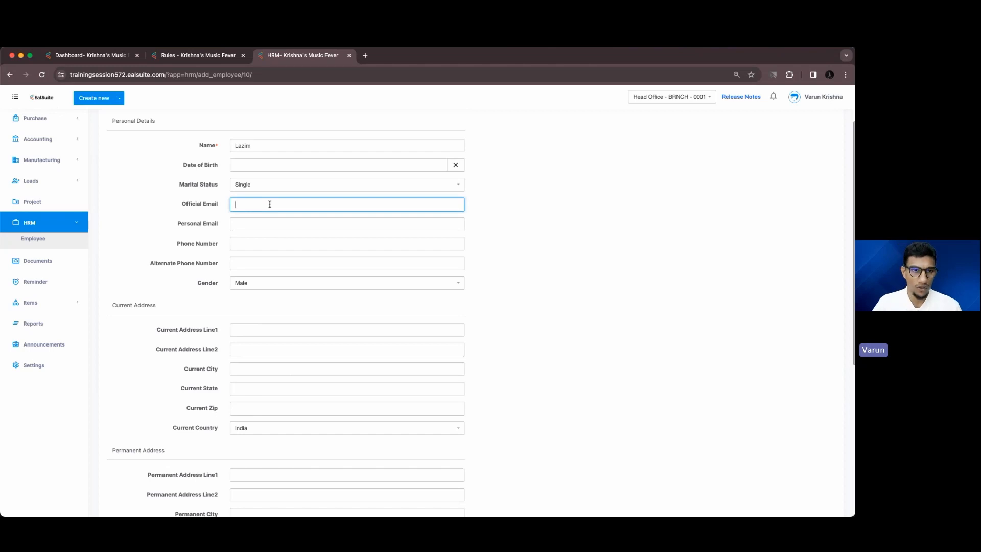
scroll(270, 204, "down", 6)
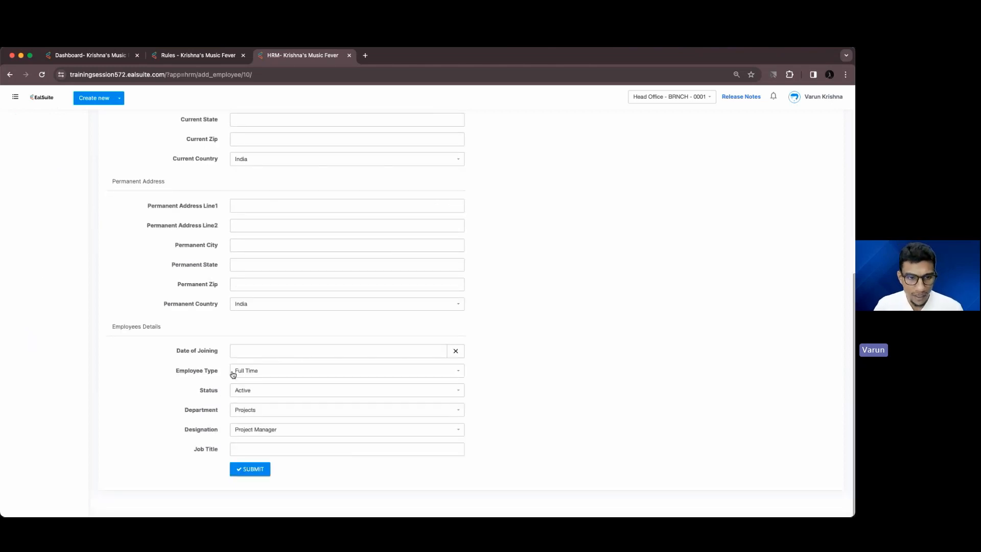
scroll(249, 376, "up", 8)
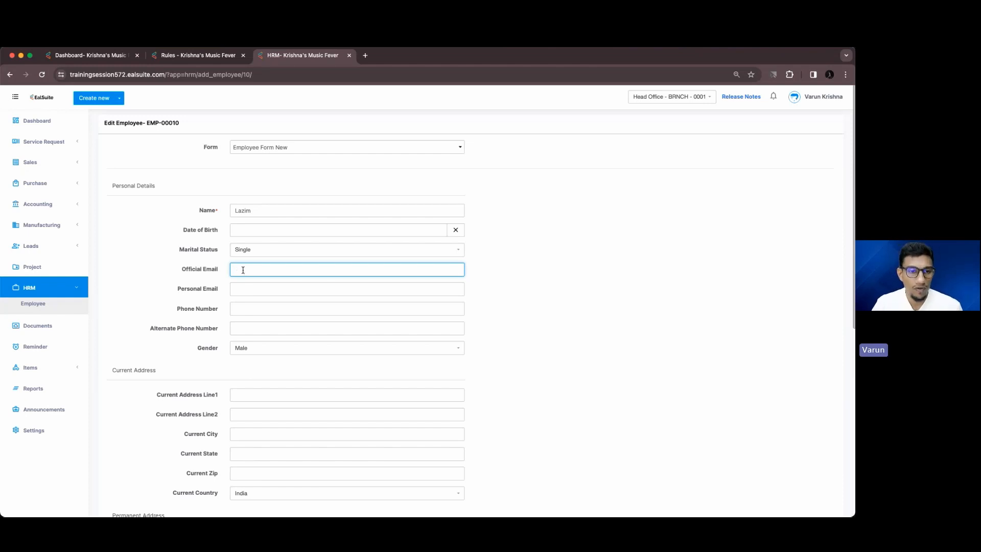
scroll(243, 270, "down", 7)
scroll(254, 375, "up", 5)
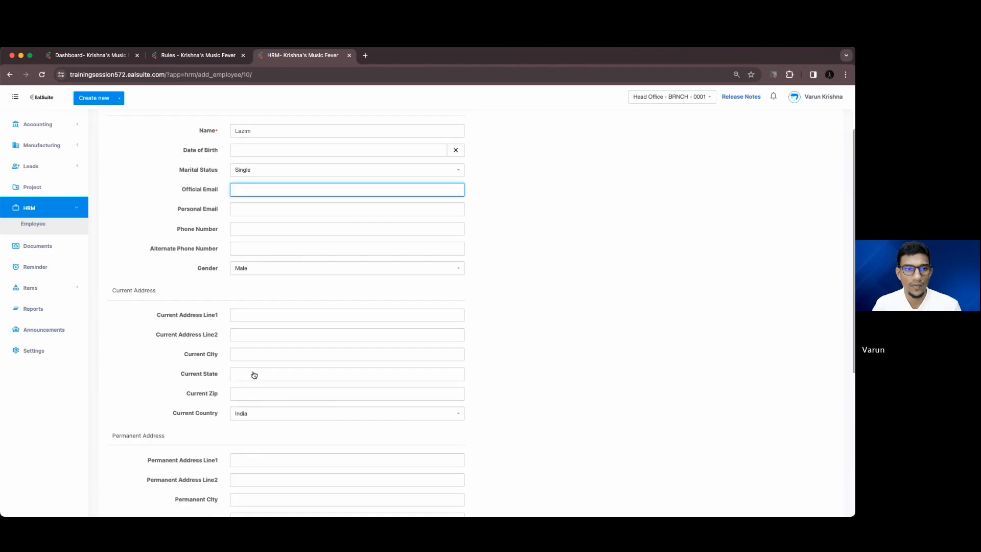
scroll(254, 374, "up", 2)
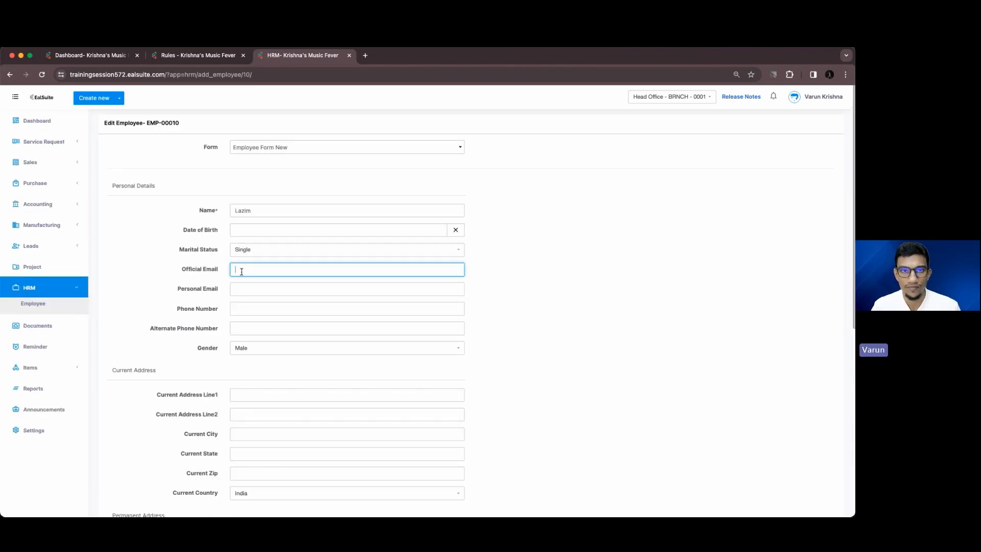
left_click(266, 210)
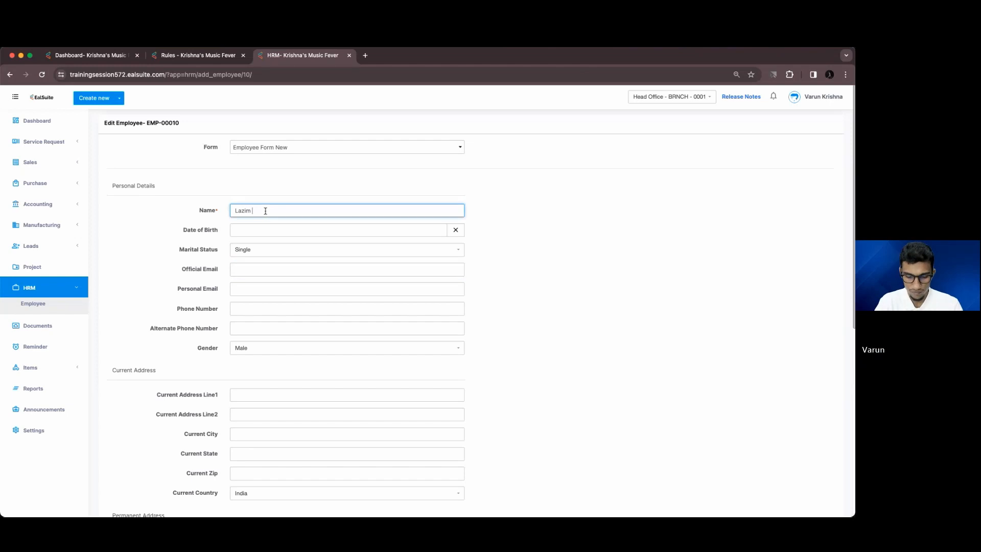
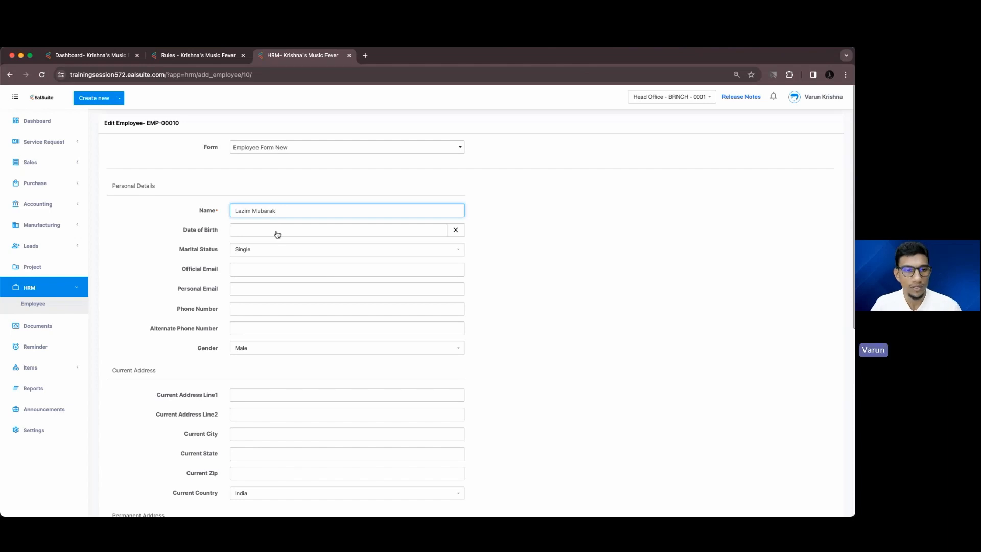
scroll(277, 235, "down", 2)
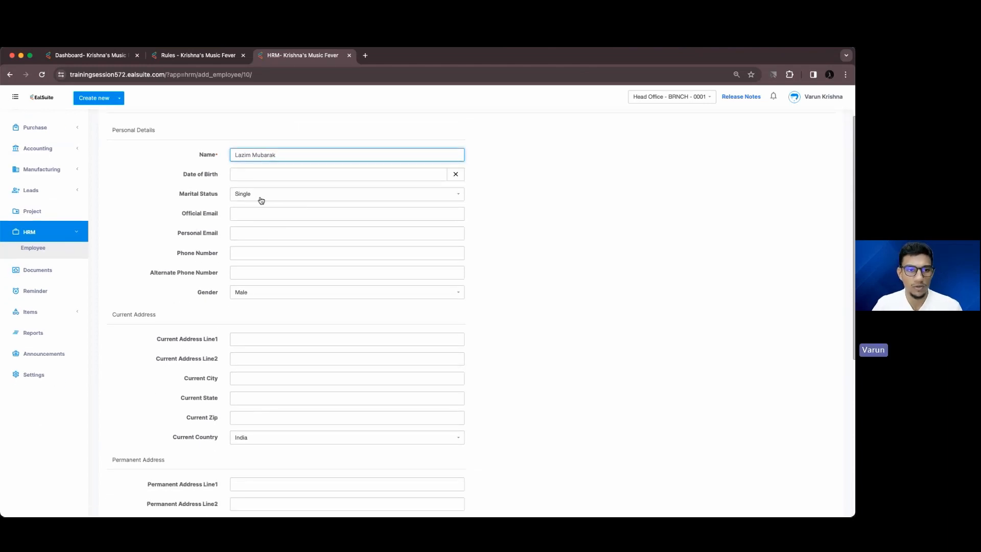
scroll(314, 300, "down", 10)
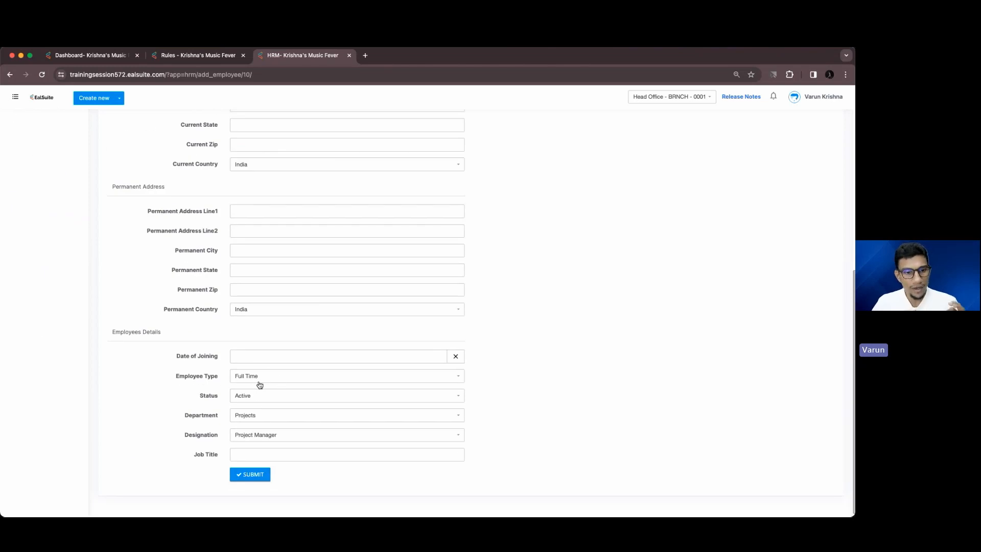
Submit EMP-00010's name change, then go back to the pending Add Rule dialog
left_click(260, 475)
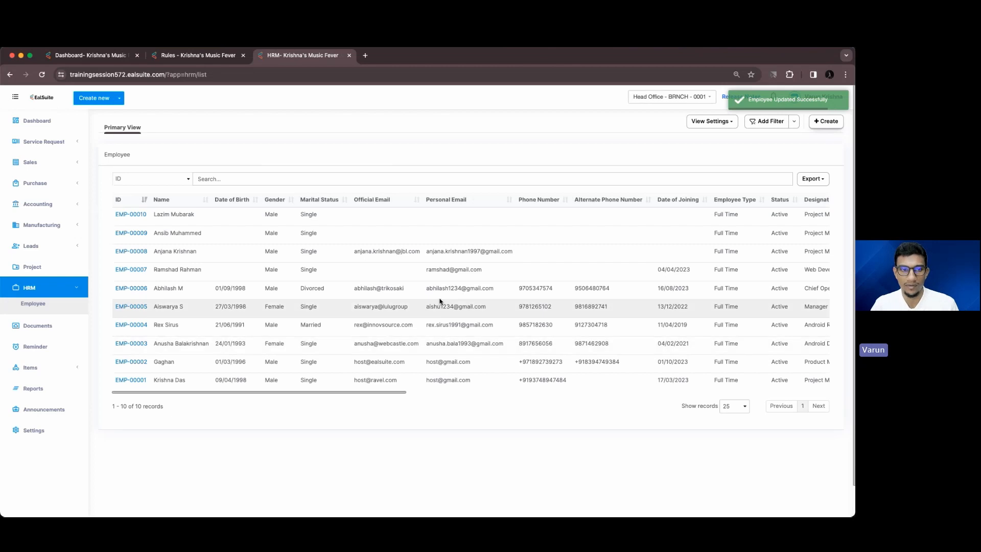
scroll(523, 285, "right", 15)
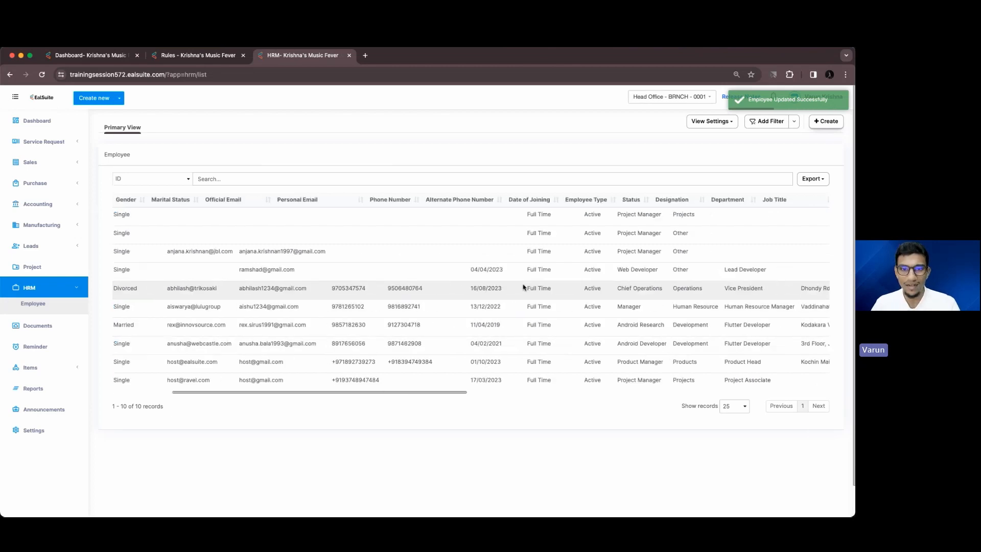
left_click(821, 216)
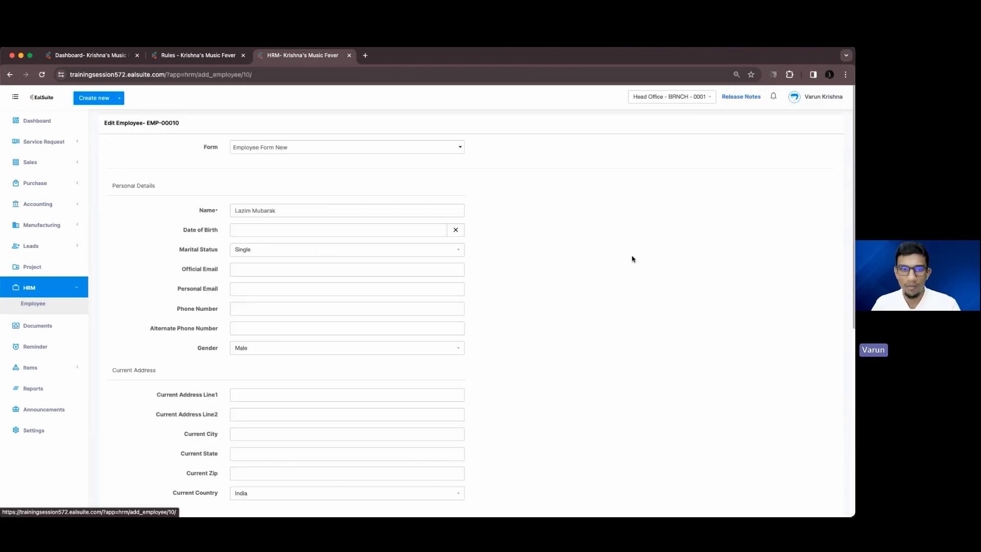
left_click(220, 56)
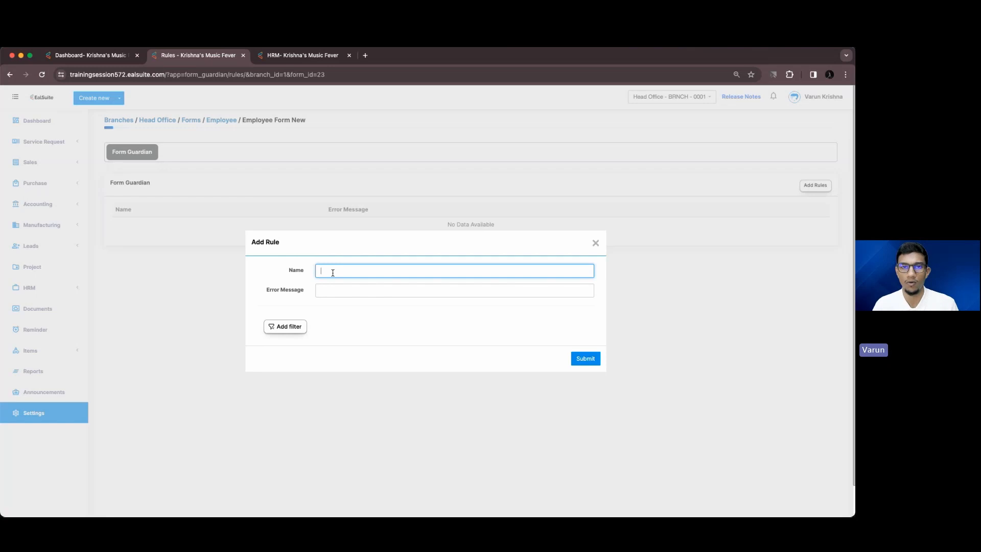
Name the rule 'Mandatory Official Email Address' with error message 'Please add official email address'
type("M")
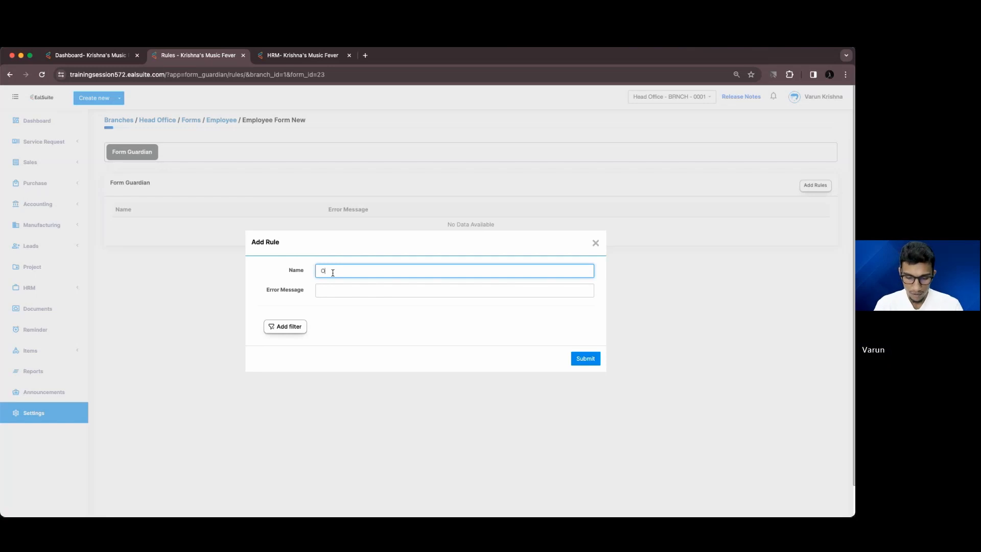
key("BackSpace")
type("Mandator")
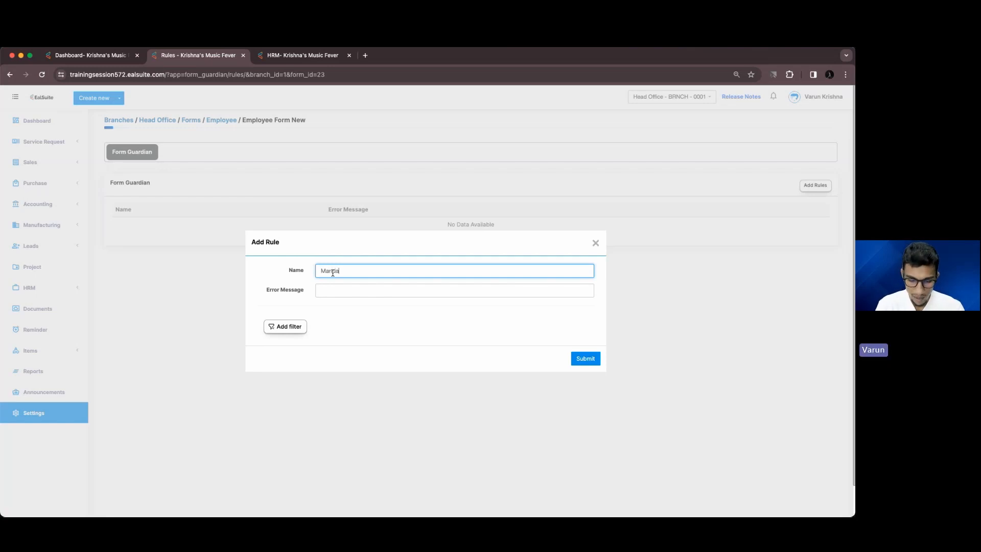
type("y")
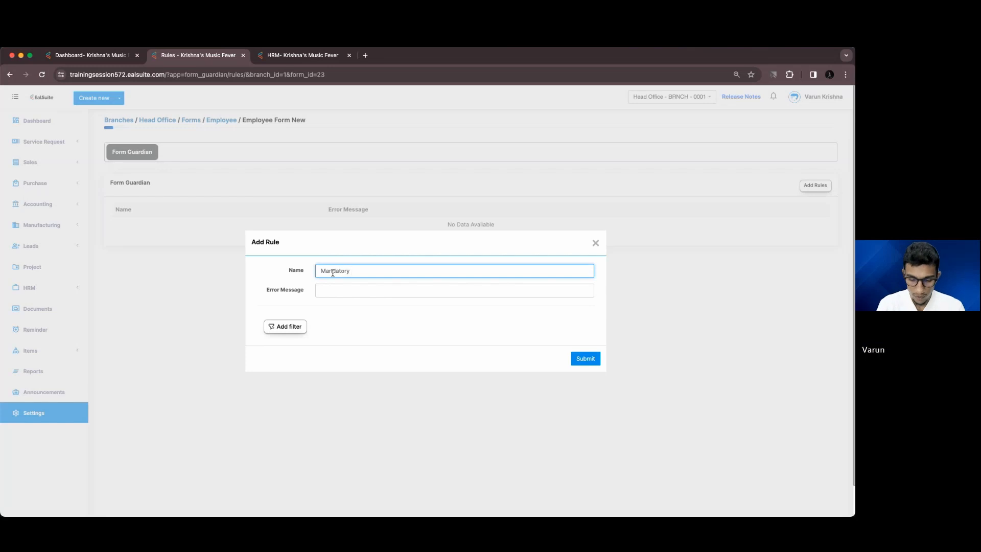
type(" Official")
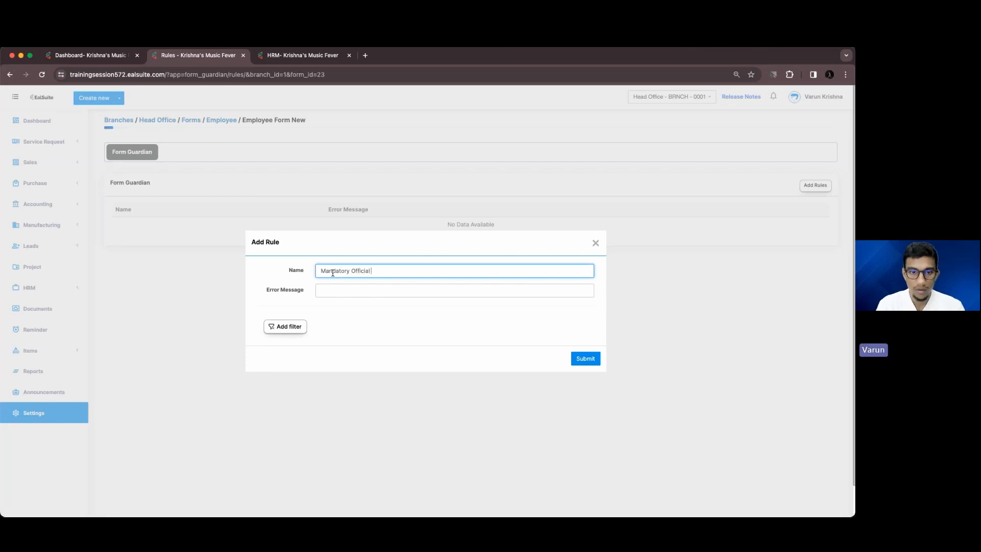
type(" Email Address")
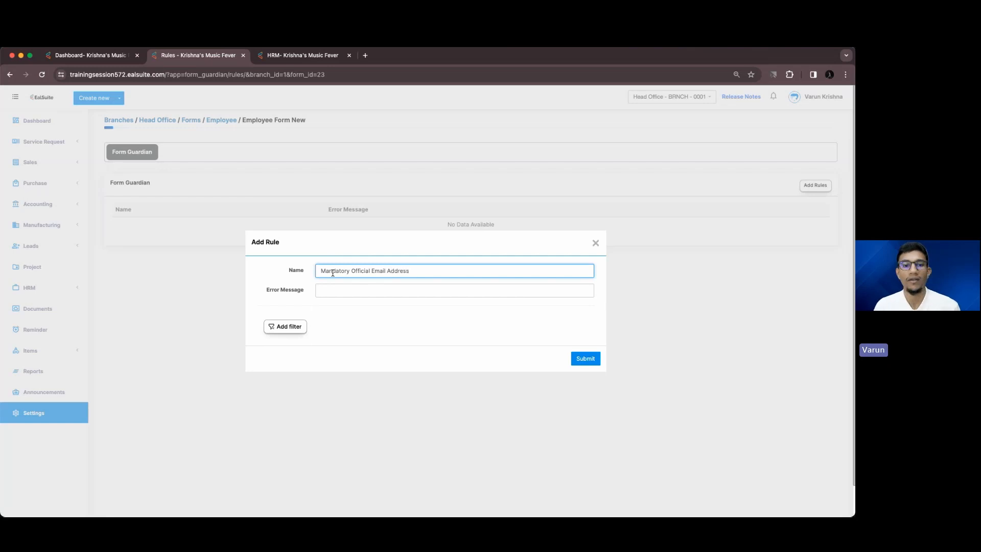
left_click(323, 289)
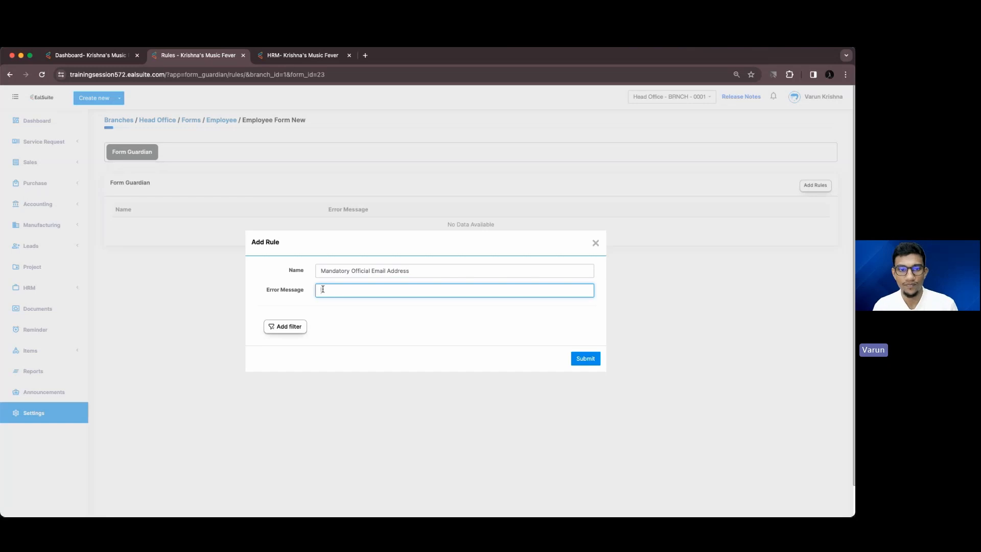
type("Plea")
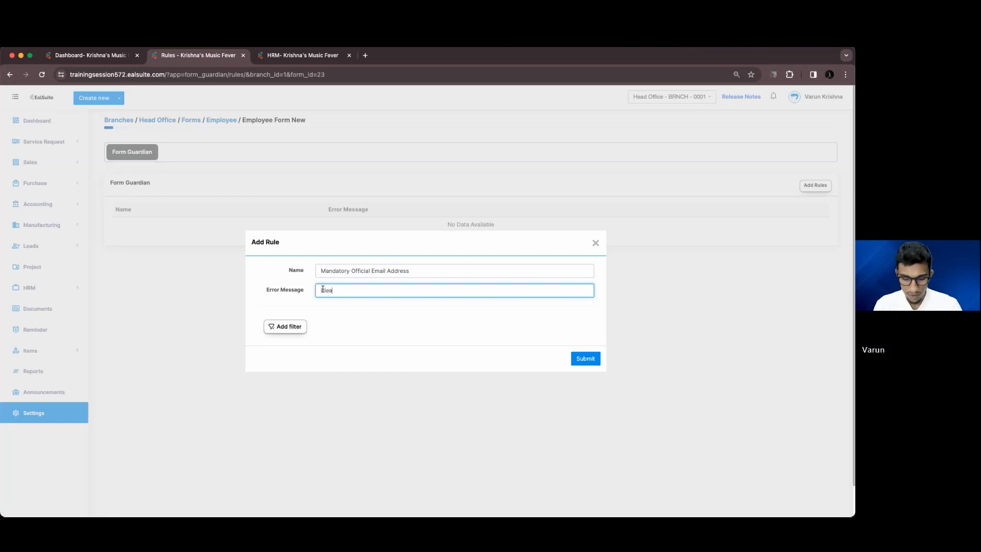
type("se add ")
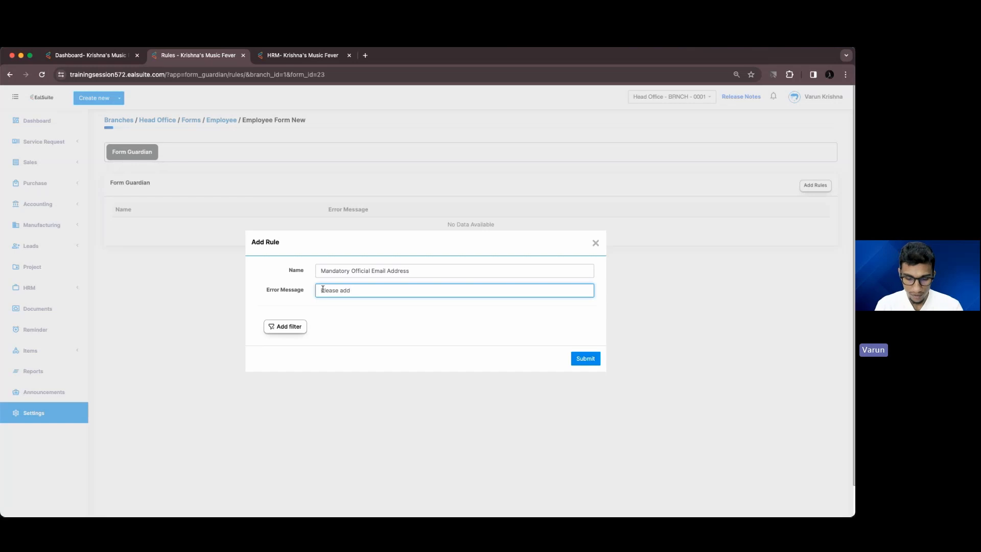
type("official")
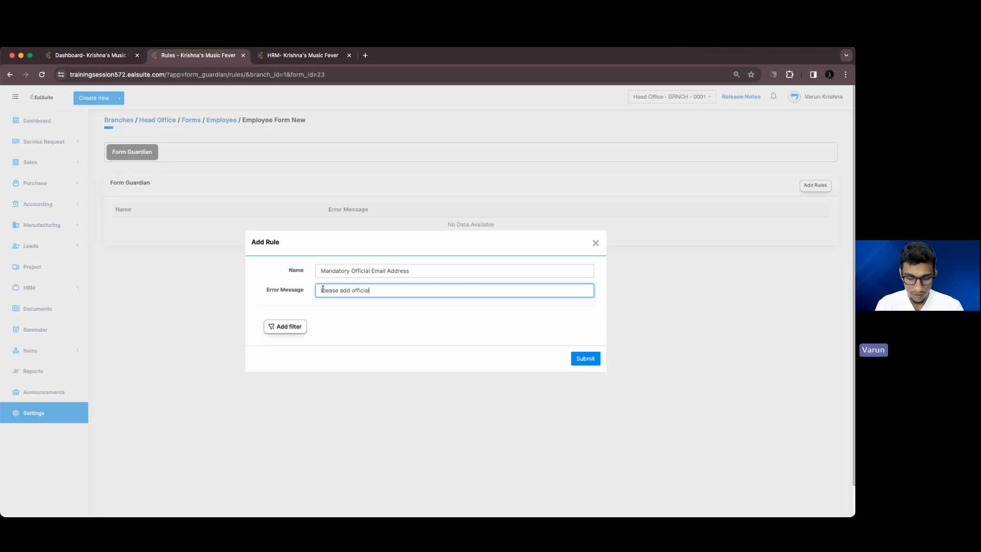
type(" email")
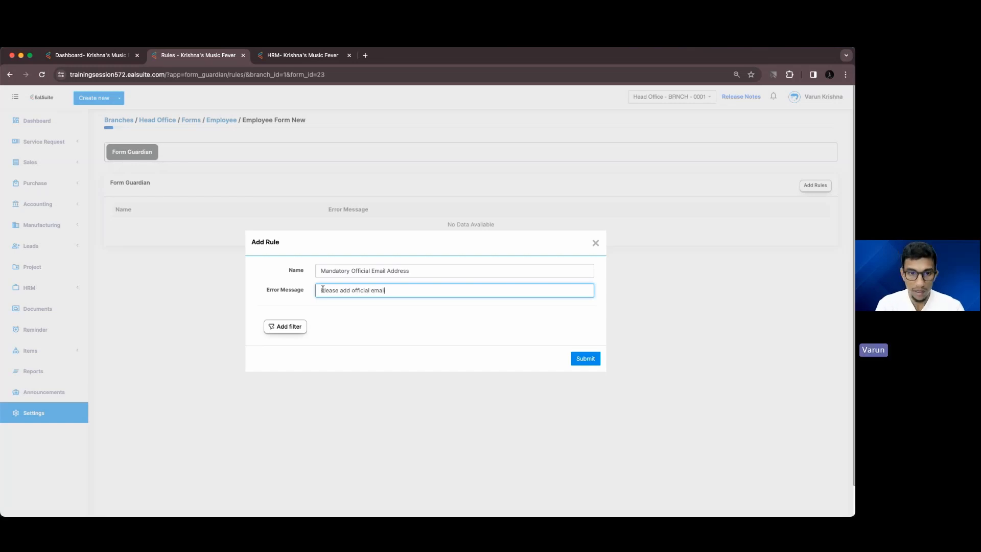
type(" address")
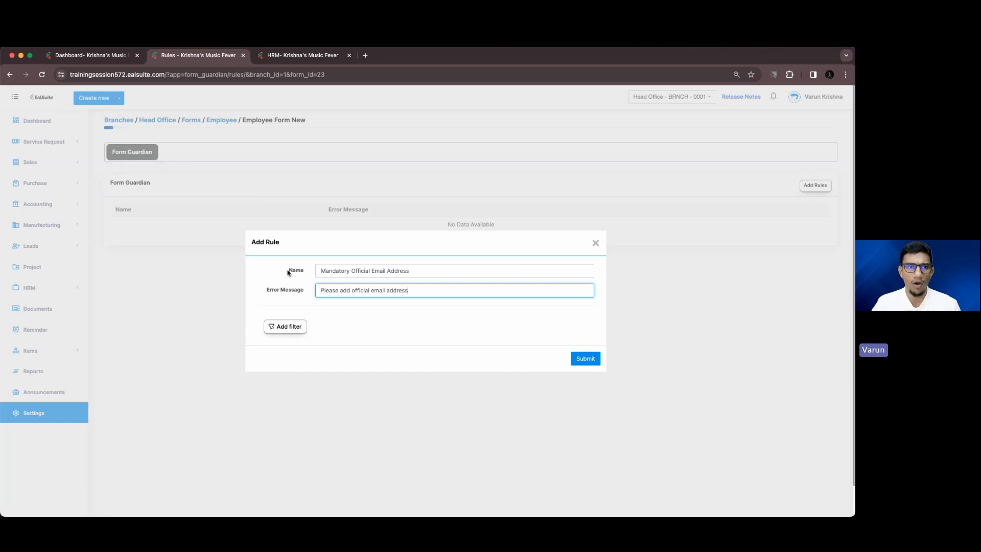
left_click(260, 58)
scroll(327, 340, "down", 5)
scroll(327, 340, "down", 2)
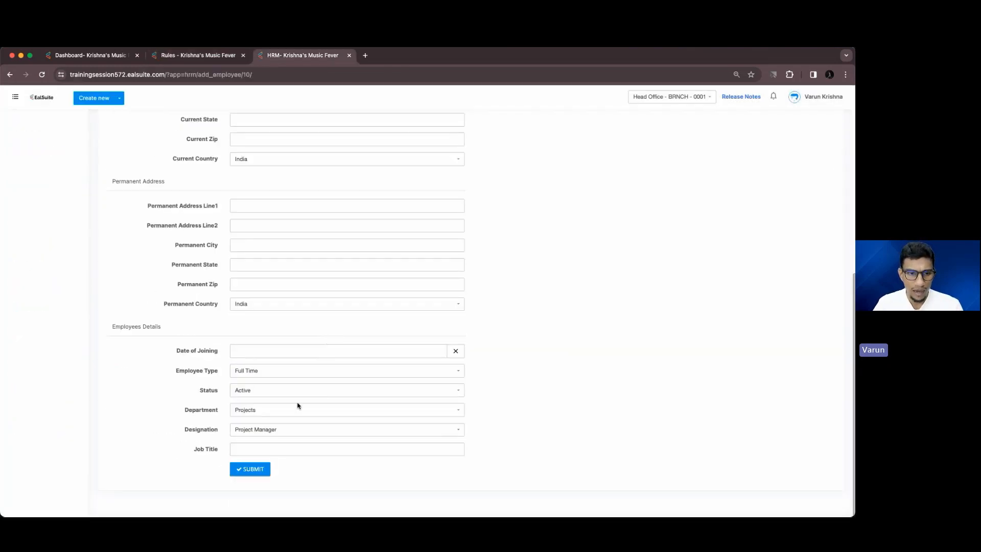
left_click(251, 373)
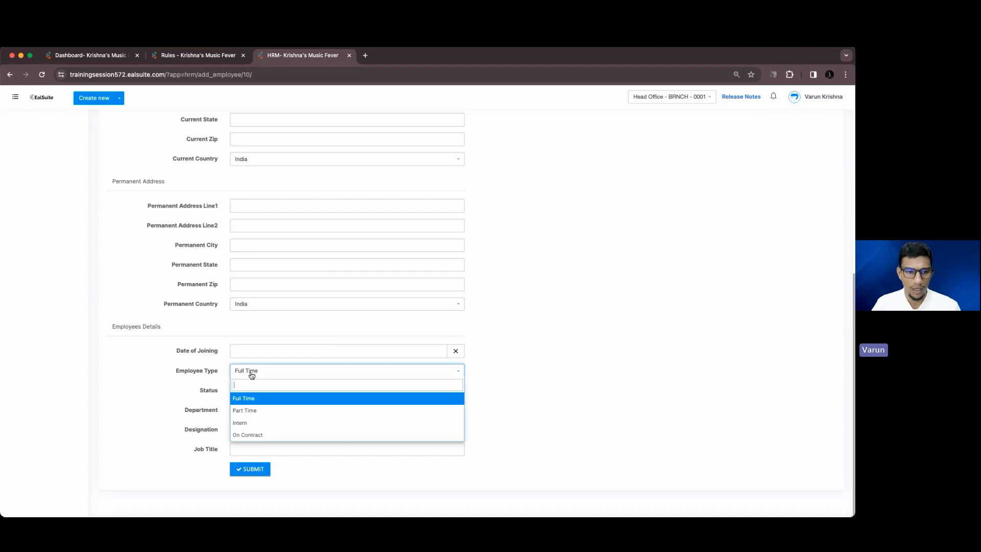
left_click(327, 436)
left_click(311, 374)
left_click(279, 421)
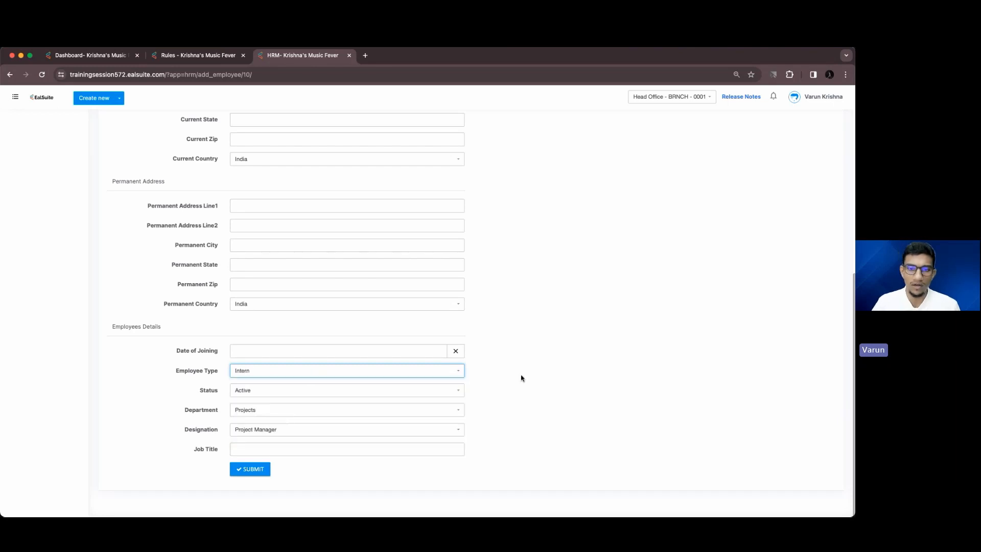
left_click(484, 390)
scroll(276, 256, "up", 15)
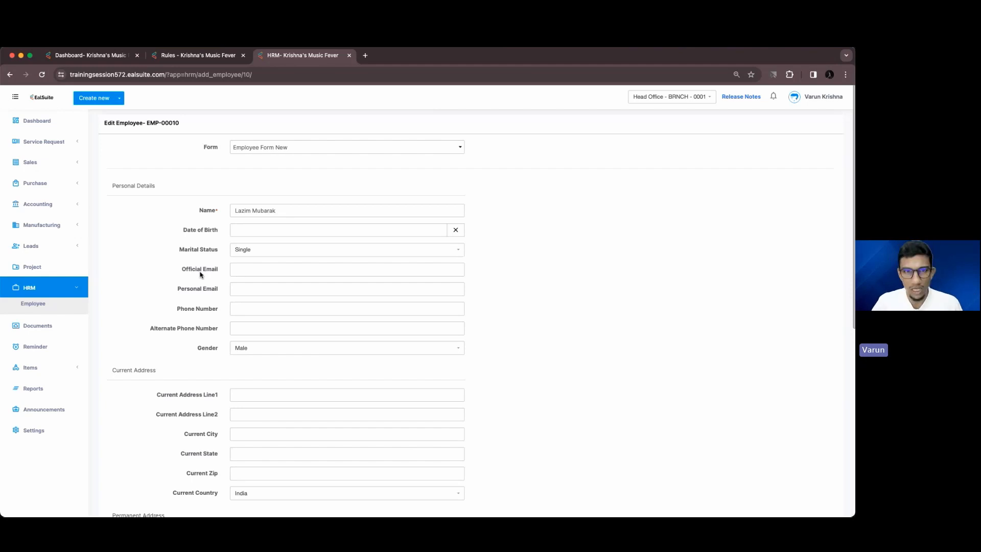
scroll(202, 276, "down", 10)
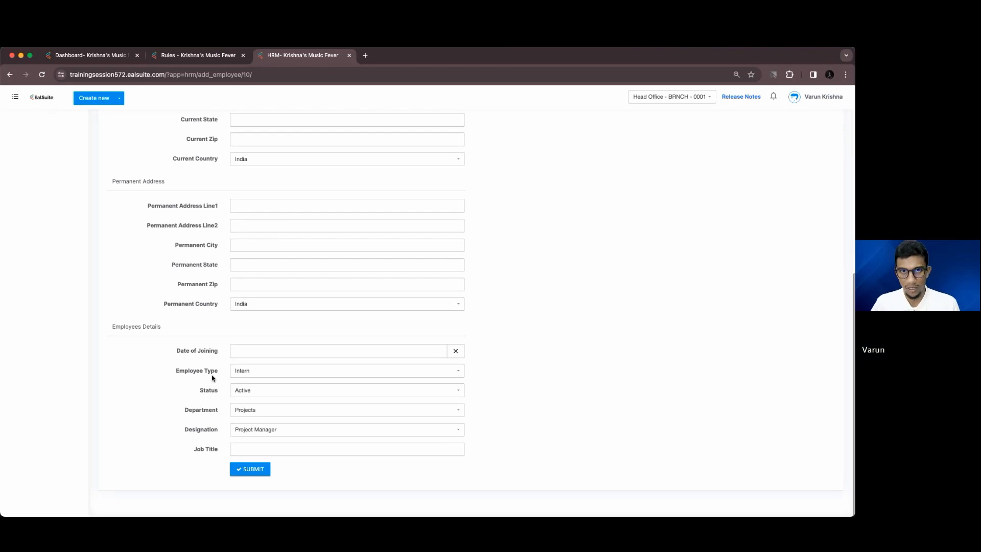
left_click(240, 375)
left_click(247, 398)
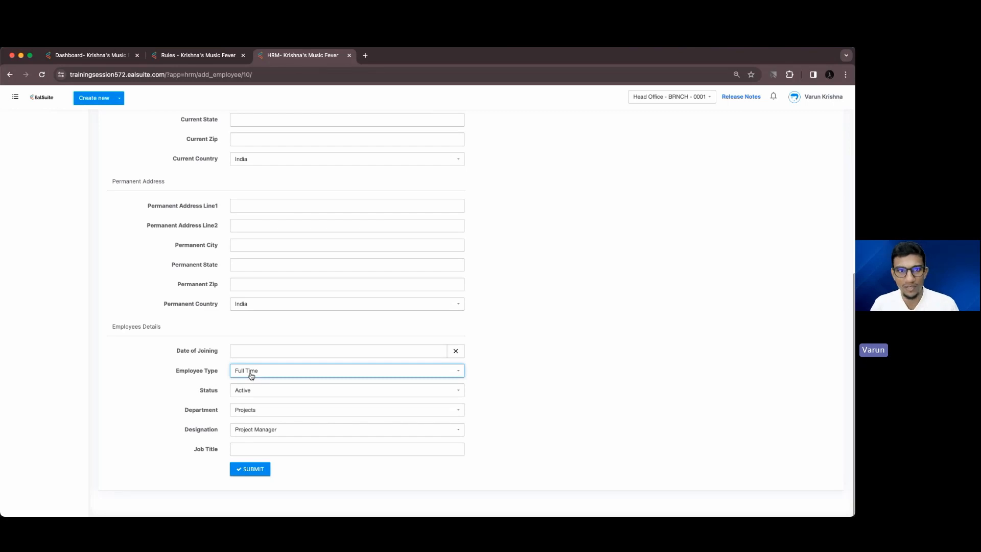
scroll(251, 375, "up", 15)
left_click(206, 55)
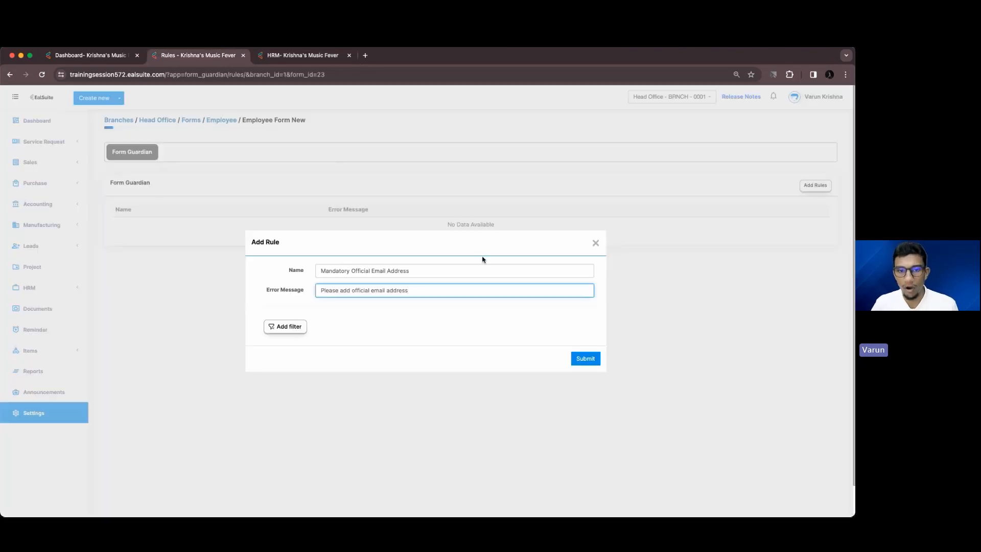
Add a rule filter requiring Employee Type is Full Time
left_click(299, 329)
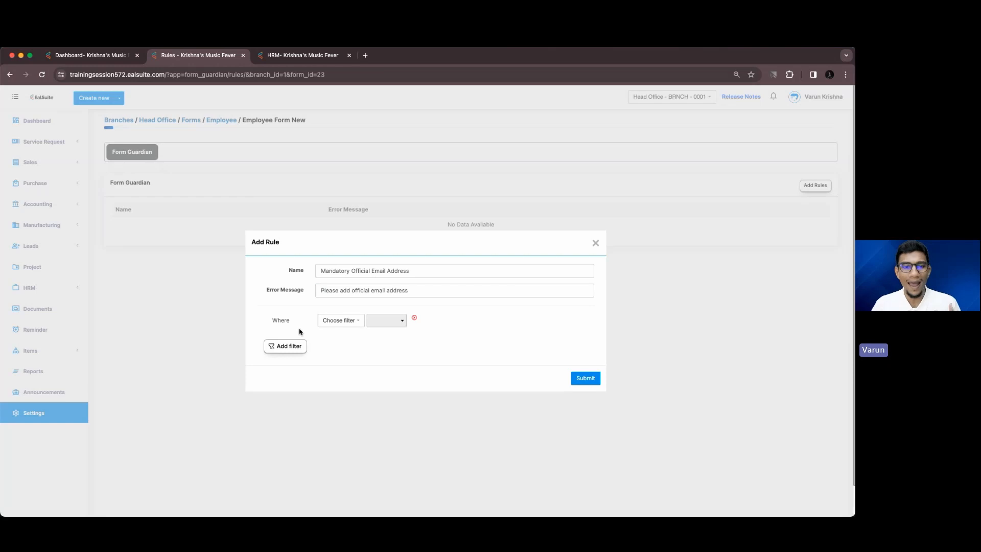
left_click(336, 322)
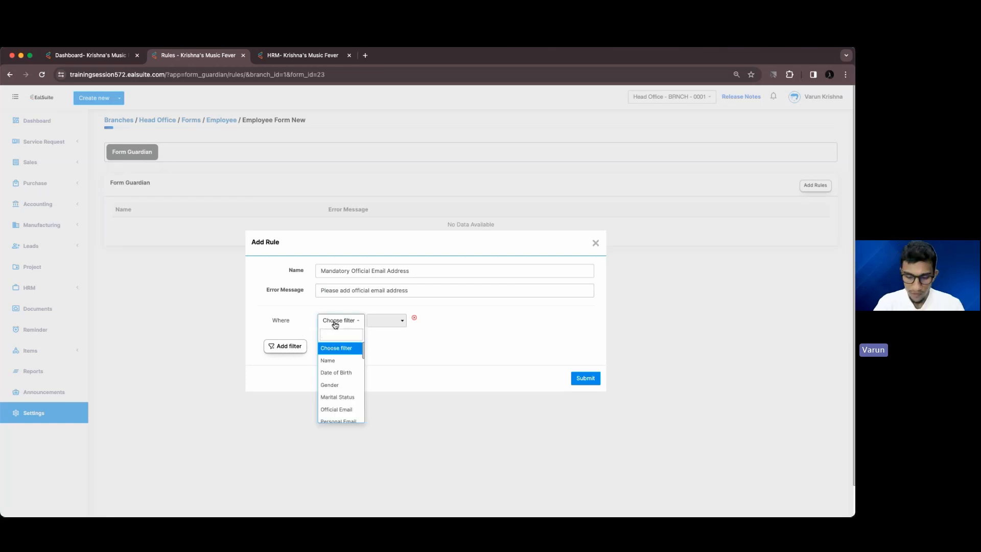
type("empl")
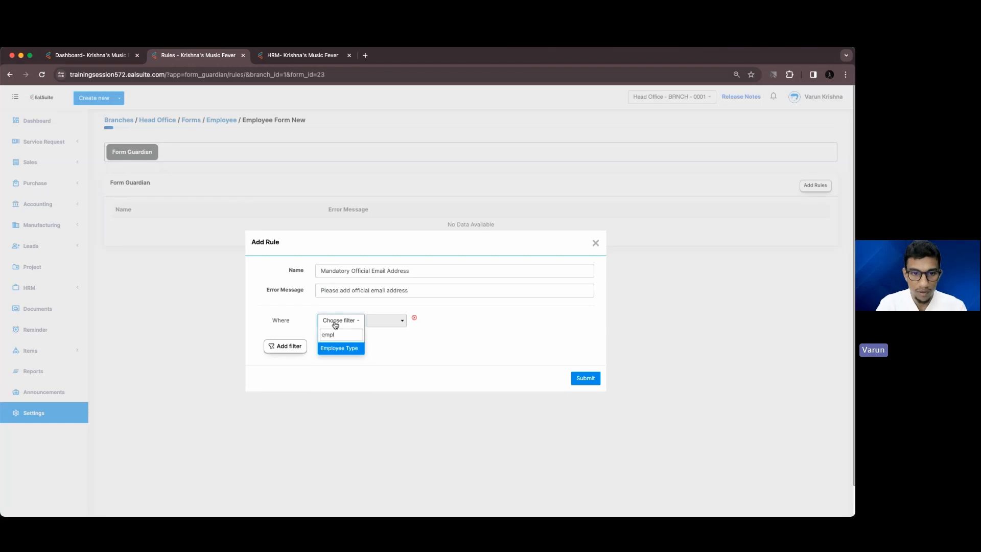
left_click(338, 348)
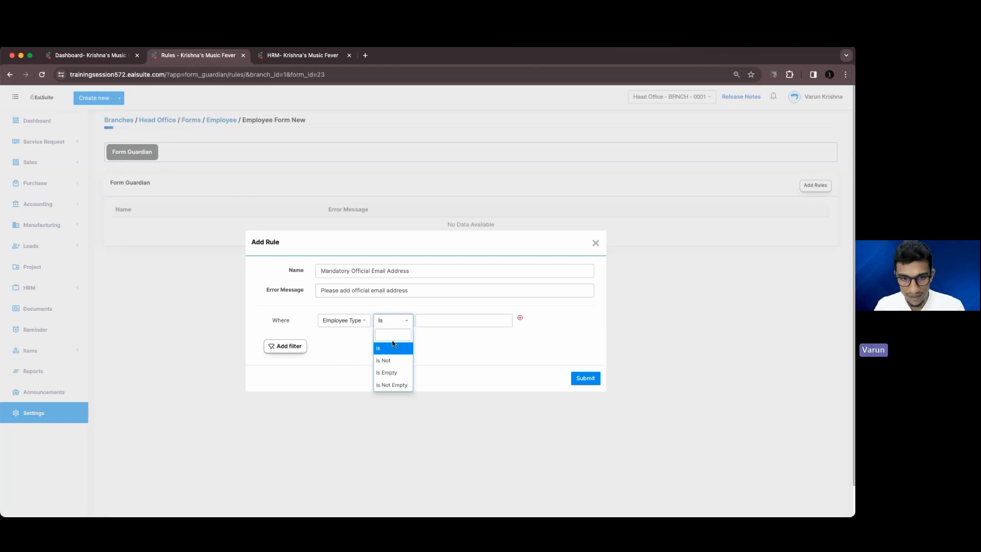
left_click(392, 348)
left_click(440, 320)
left_click(441, 334)
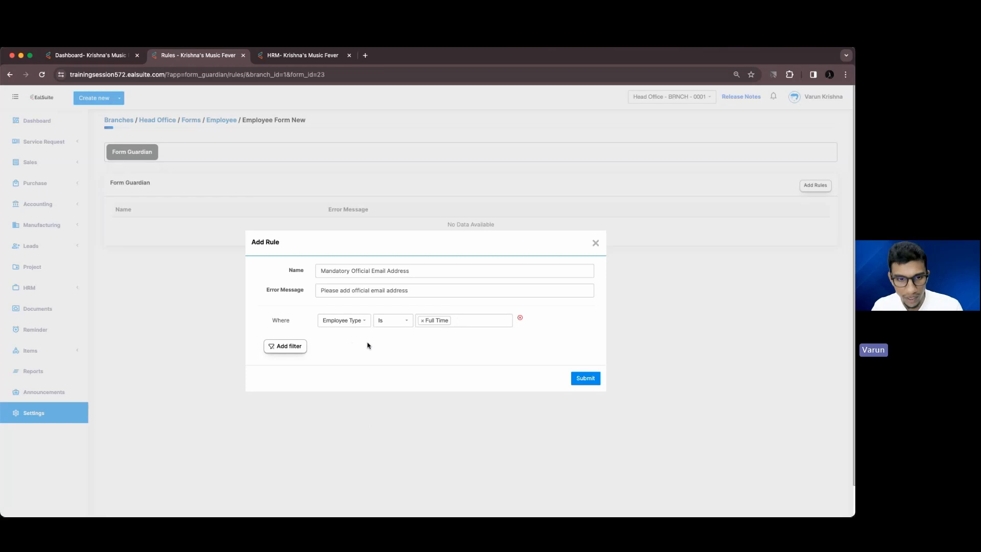
Add a second filter requiring Official Email Is Empty
left_click(303, 351)
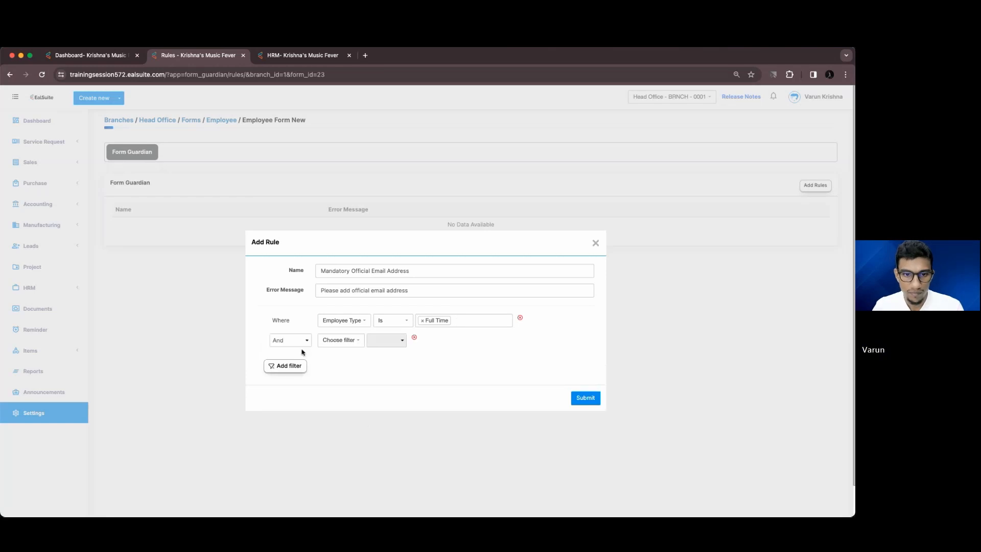
left_click(338, 344)
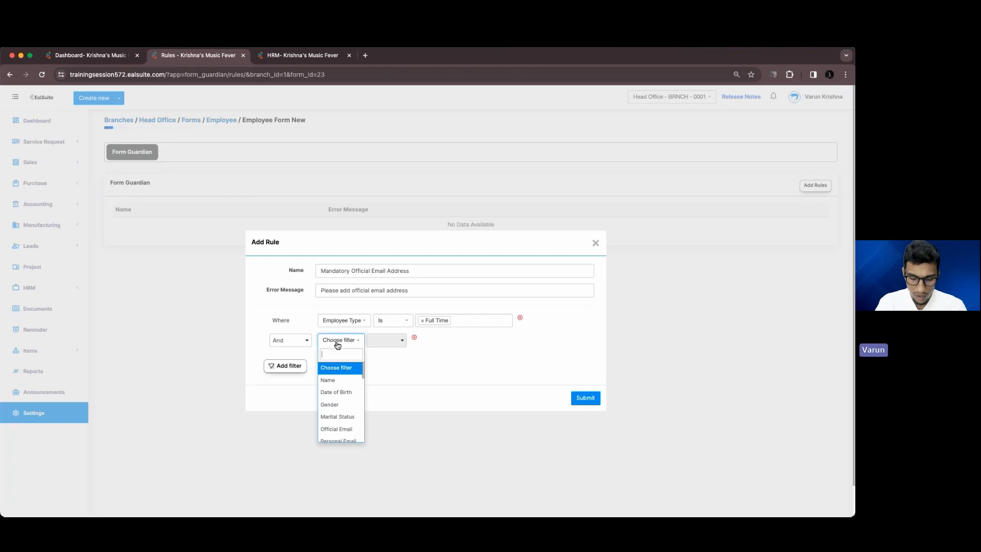
type("of")
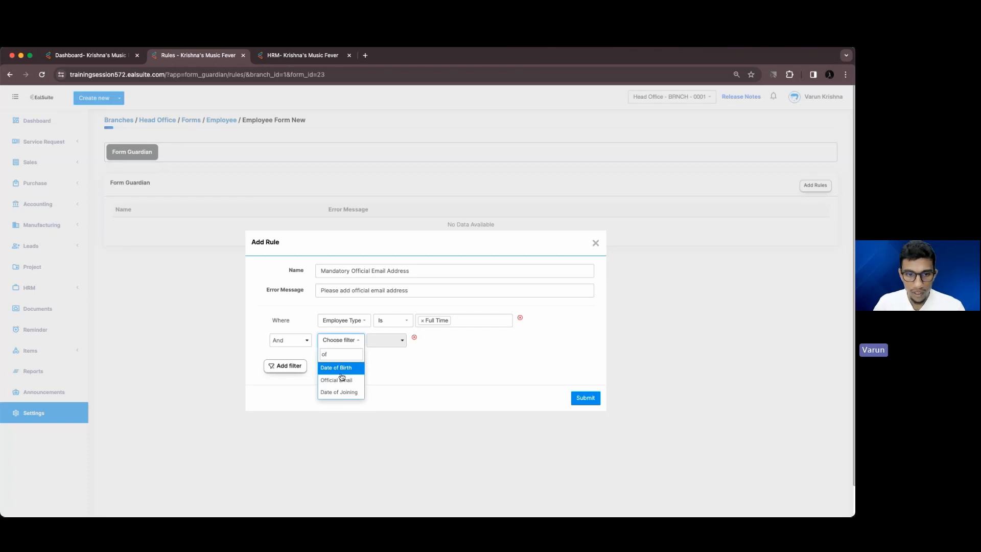
left_click(338, 369)
left_click(348, 343)
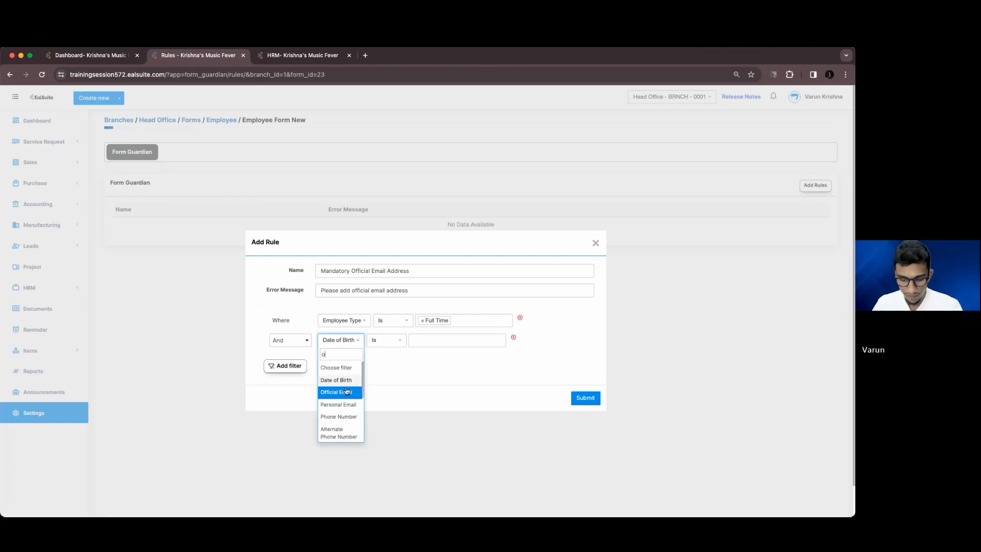
type("off")
left_click(341, 368)
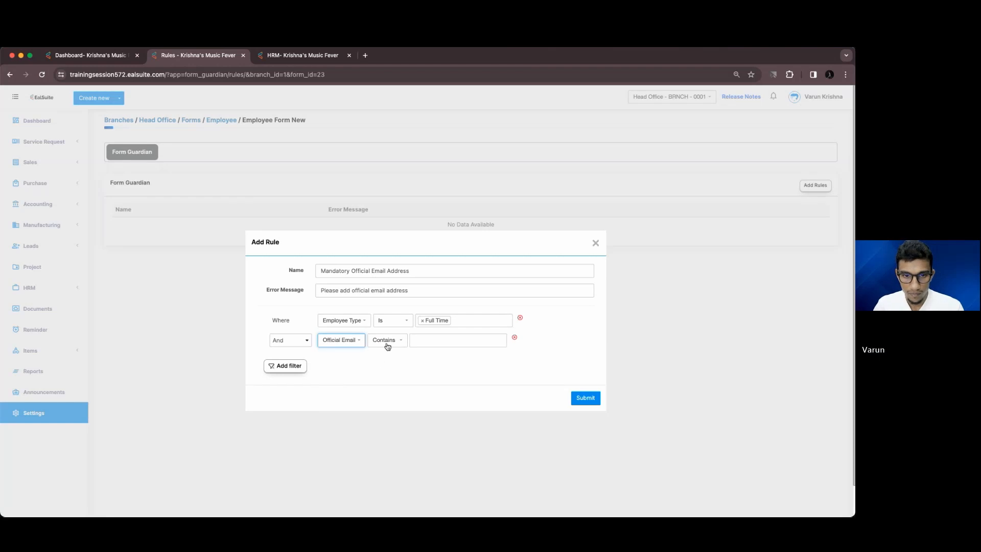
left_click(387, 341)
left_click(395, 425)
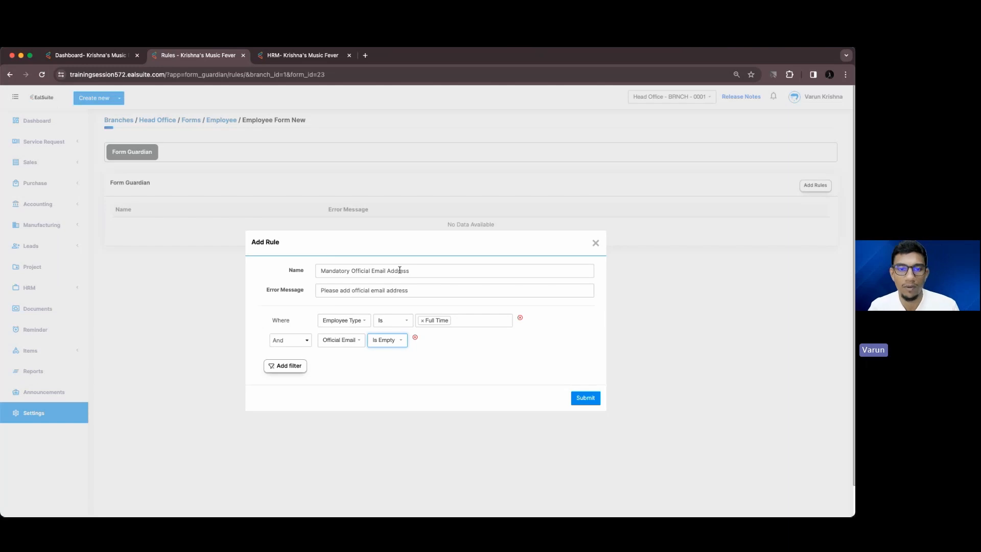
Submit the Mandatory Official Email Address rule, reopen it, and submit it again
left_click(264, 57)
scroll(276, 270, "down", 1)
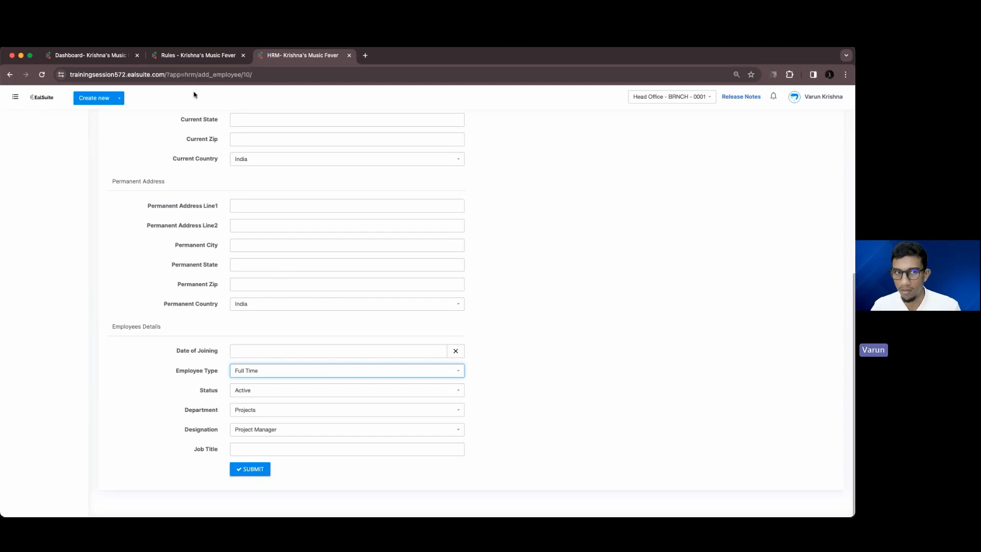
left_click(198, 55)
left_click(587, 399)
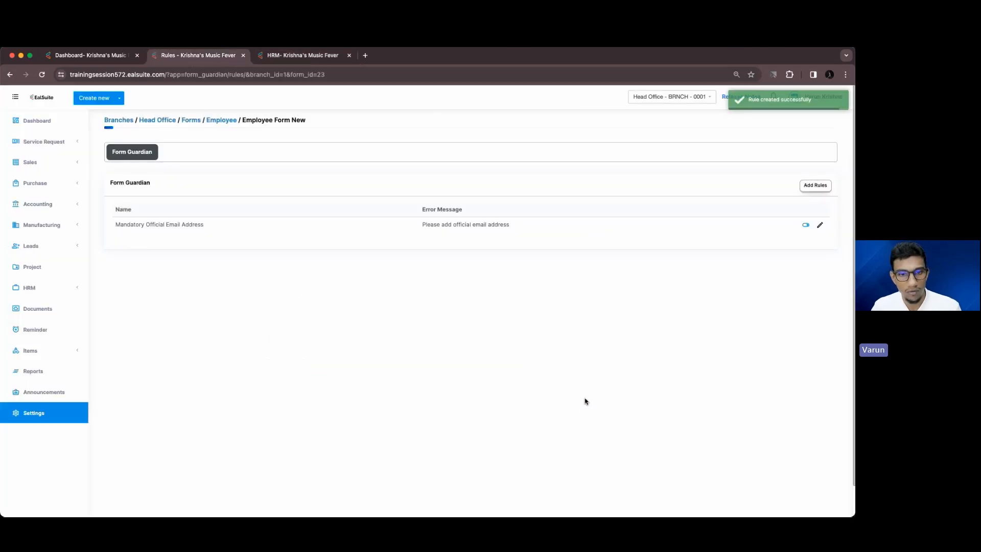
left_click(819, 228)
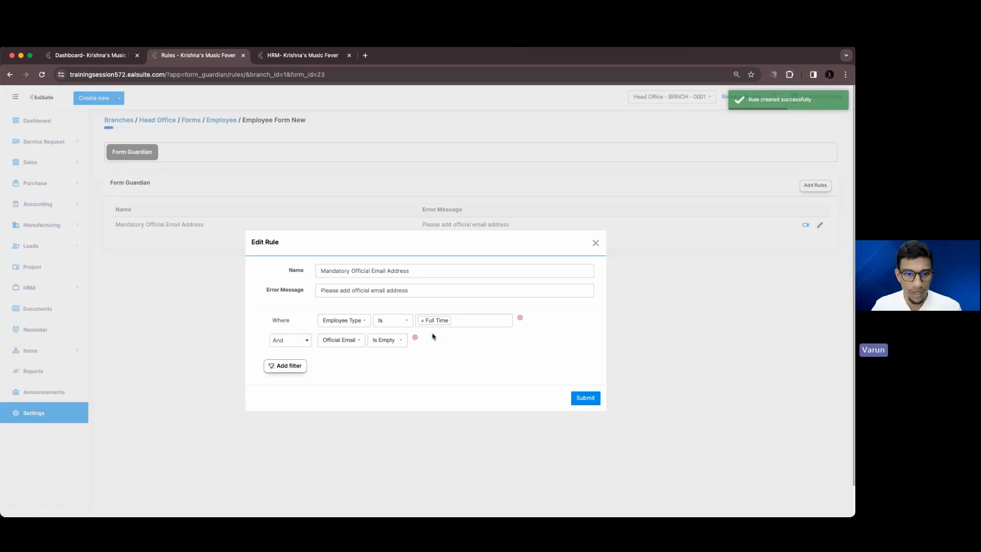
left_click(587, 399)
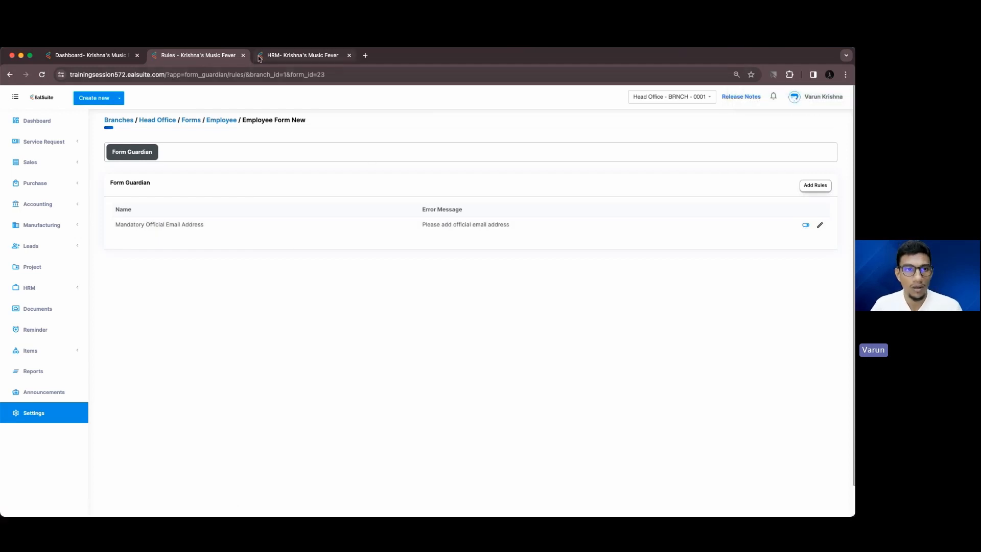
left_click(303, 56)
Submit EMP-00010 with Official Email blank to trigger 'Please add official email address'
left_click(250, 469)
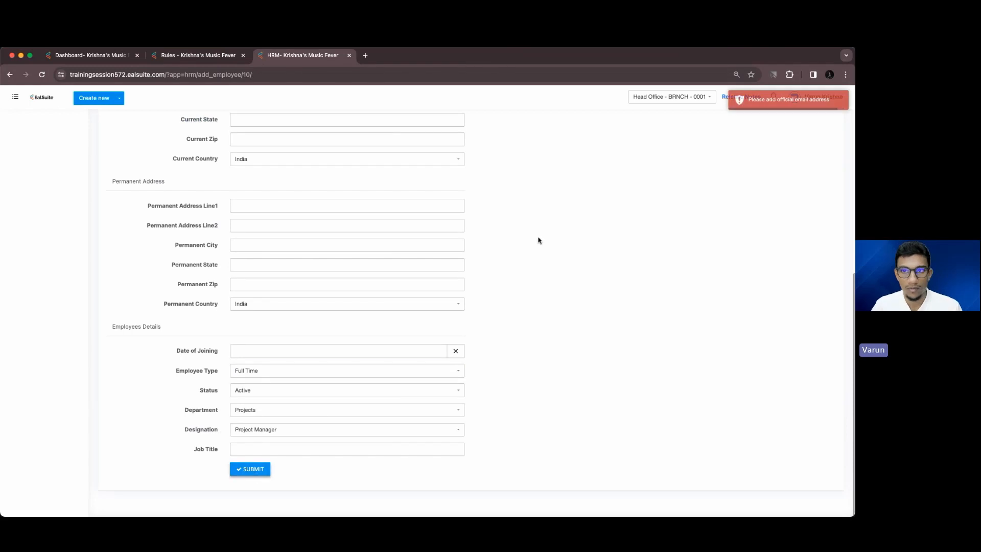
scroll(412, 255, "up", 3)
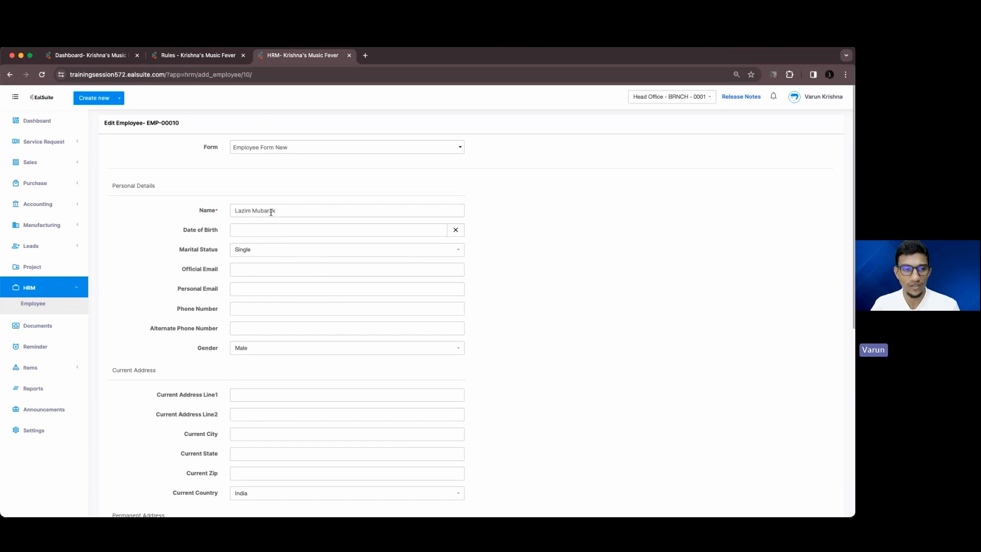
scroll(271, 212, "down", 10)
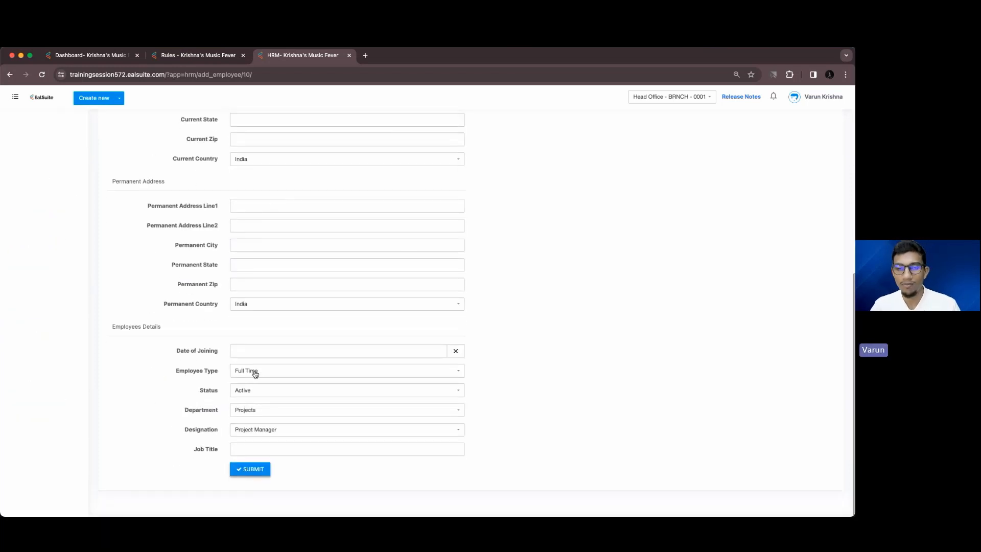
scroll(254, 373, "up", 10)
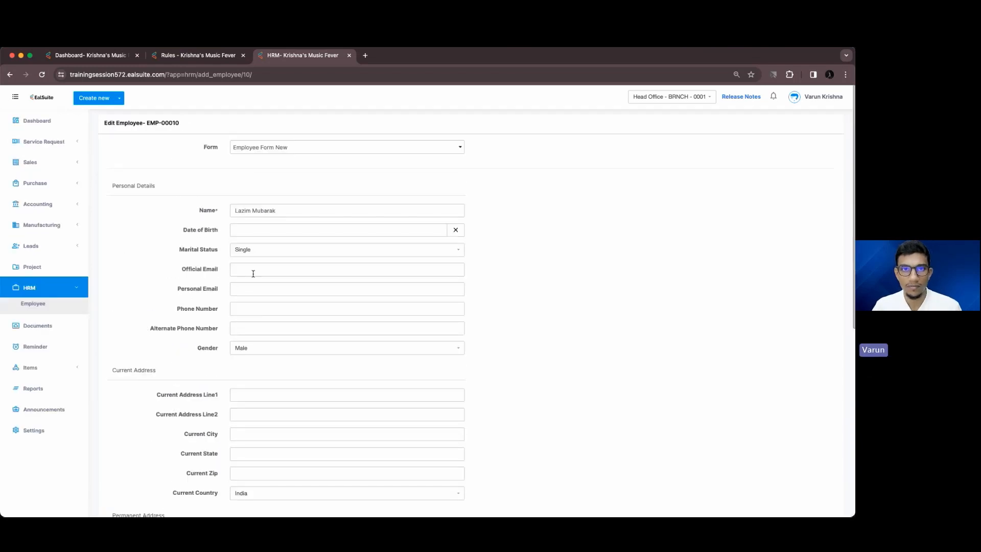
scroll(253, 274, "down", 10)
left_click(251, 469)
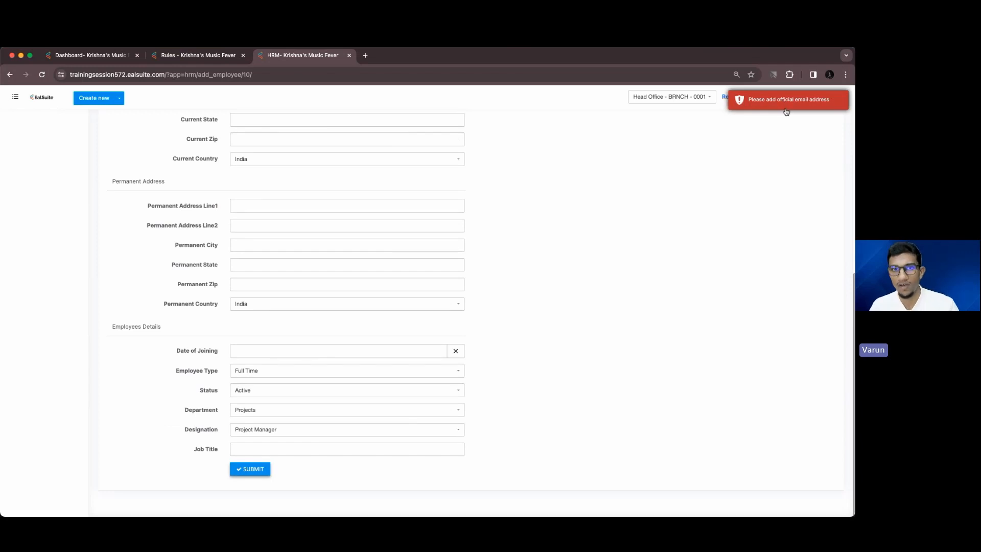
scroll(379, 281, "up", 7)
left_click(279, 267)
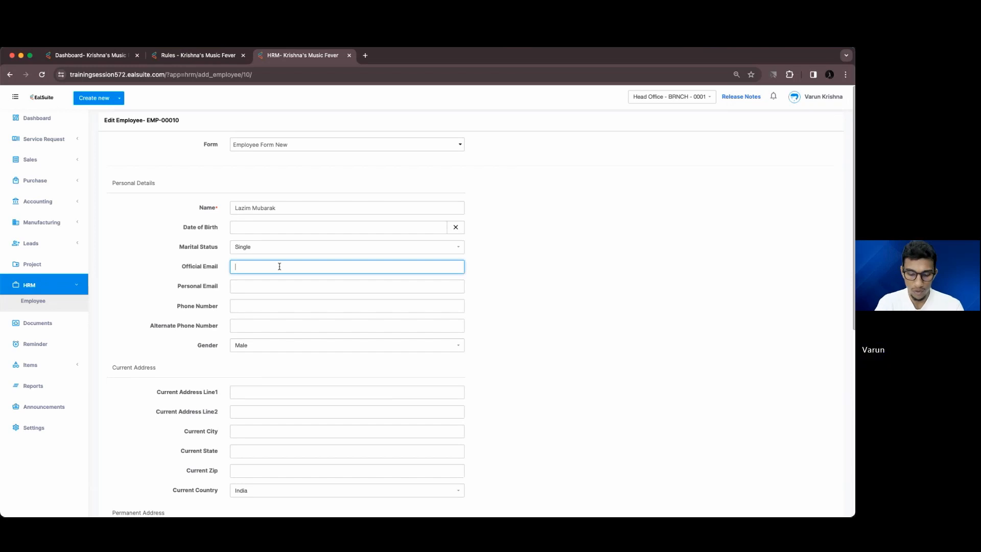
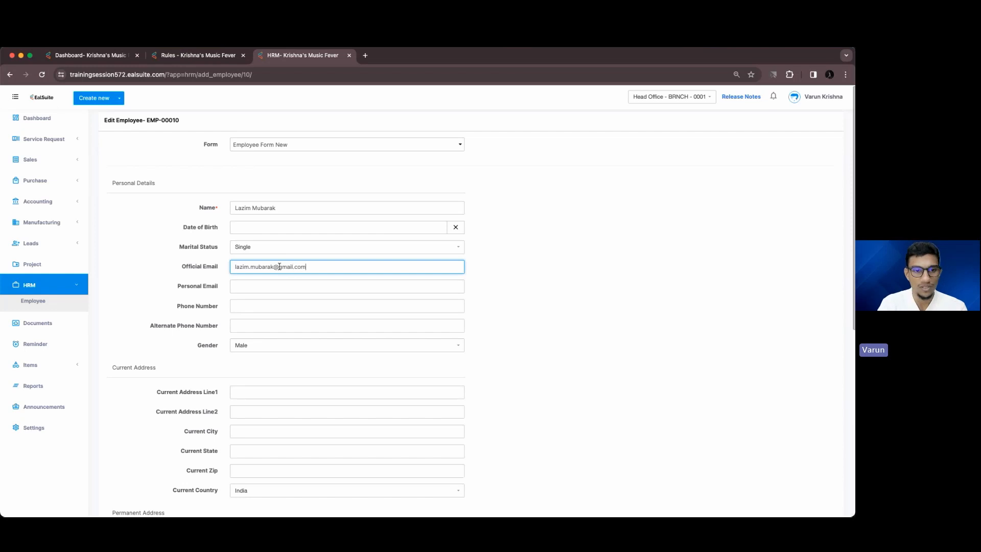
Enter the employee's official email address and update EMP-00010's record
scroll(326, 265, "down", 10)
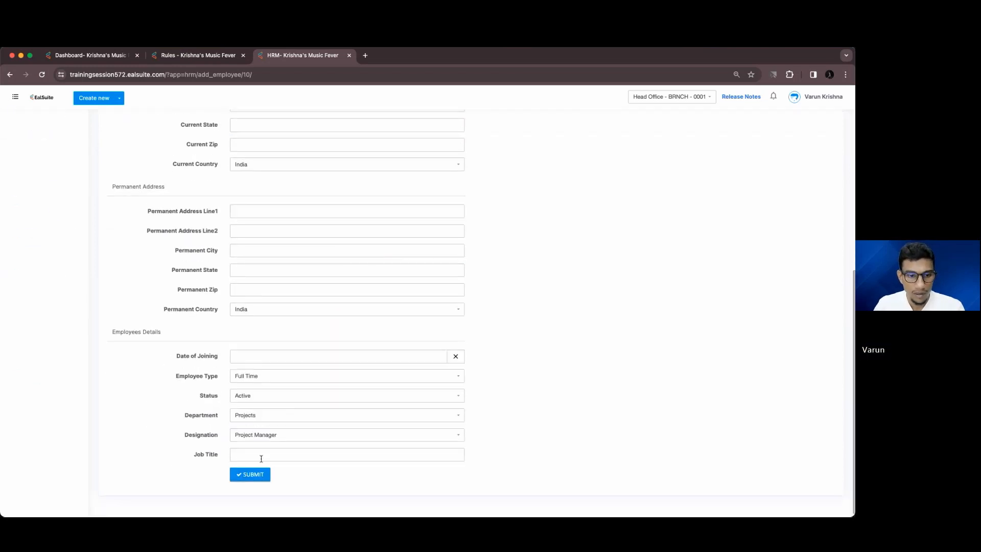
left_click(260, 474)
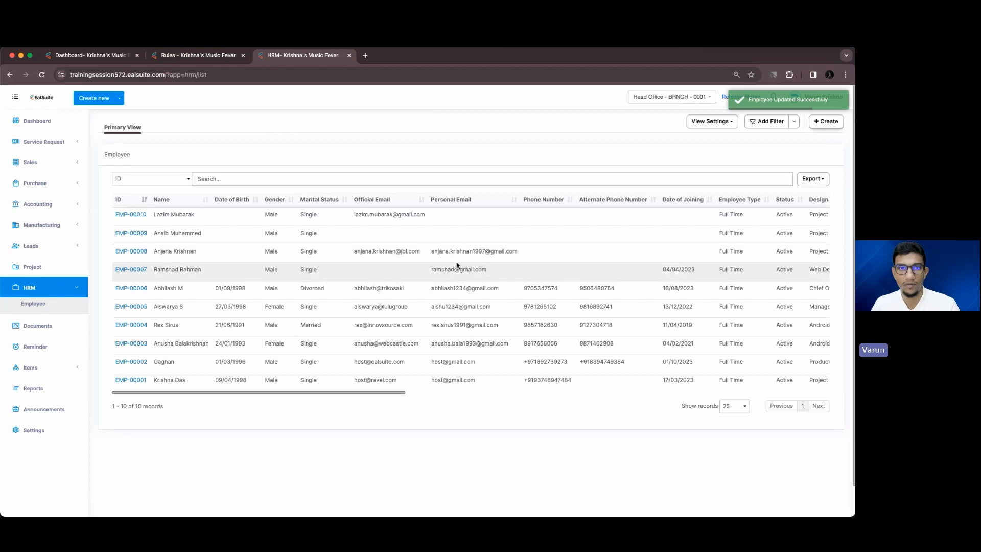
Reopen EMP-00010's record and clear its Official Email field
scroll(460, 219, "right", 10)
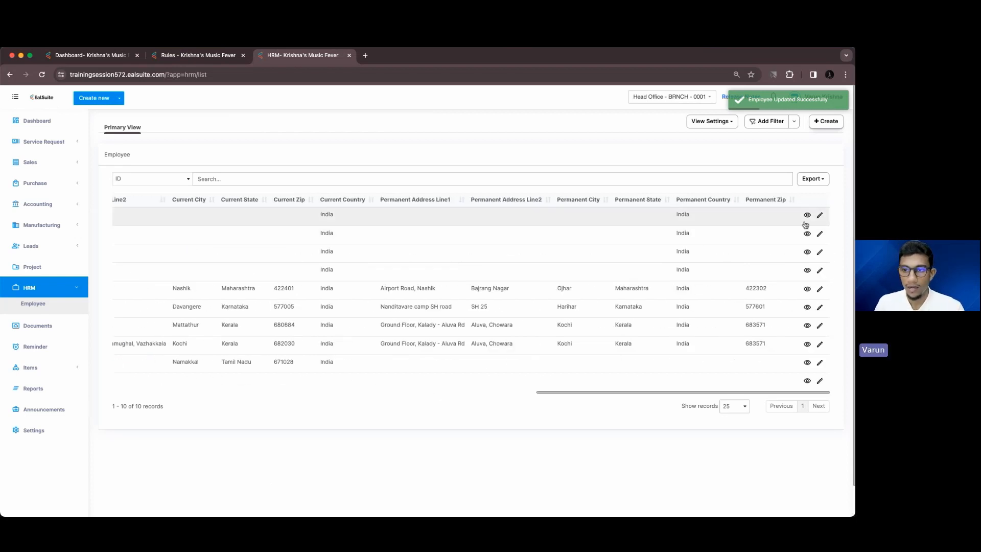
left_click(819, 218)
left_click(359, 269)
key("super+a")
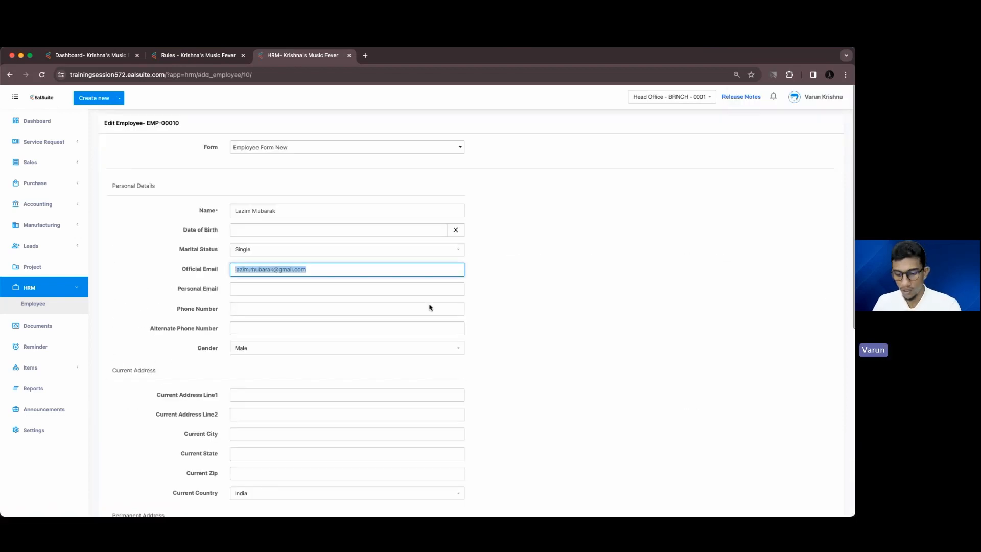
key("BackSpace")
Change the Employee Type to Part Time and submit the record
scroll(425, 304, "down", 7)
left_click(291, 377)
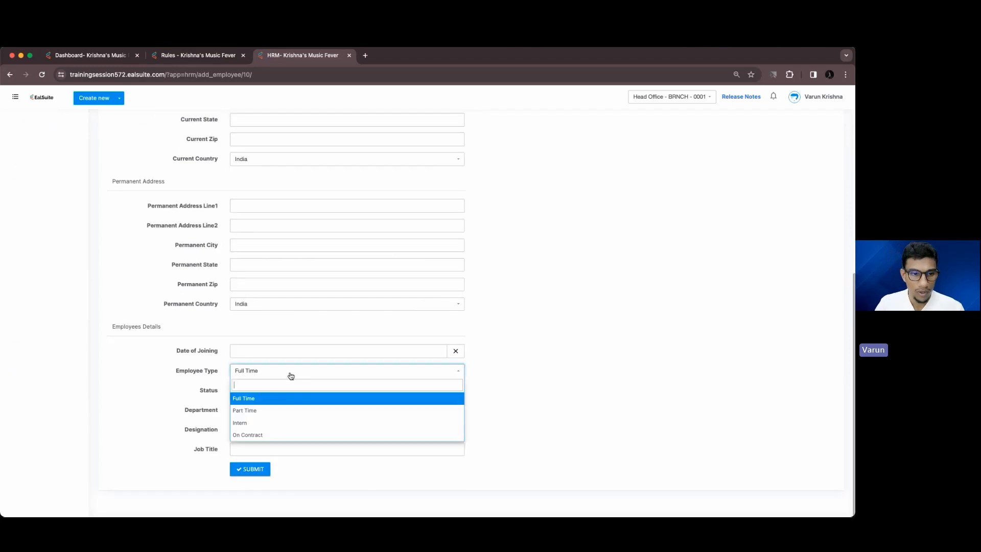
left_click(275, 410)
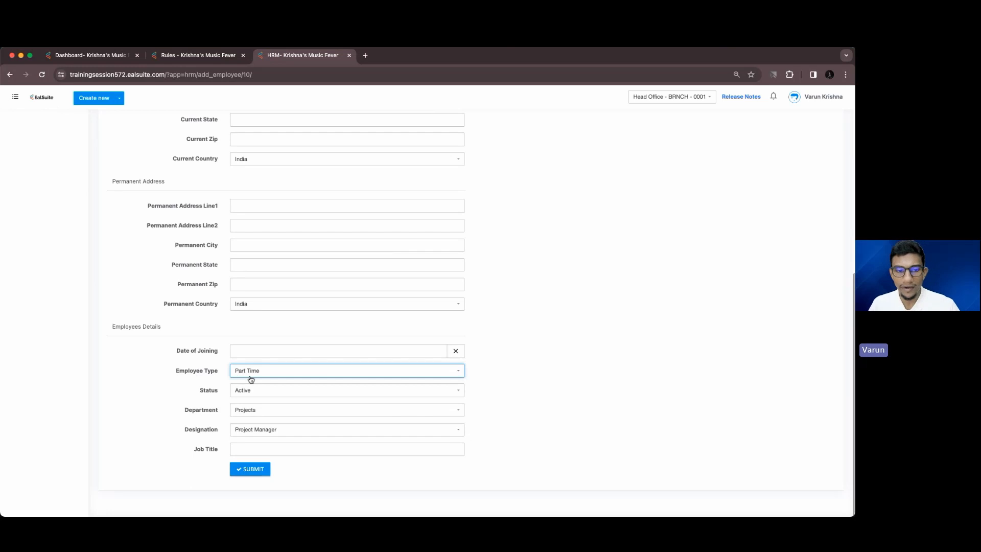
scroll(249, 368, "up", 6)
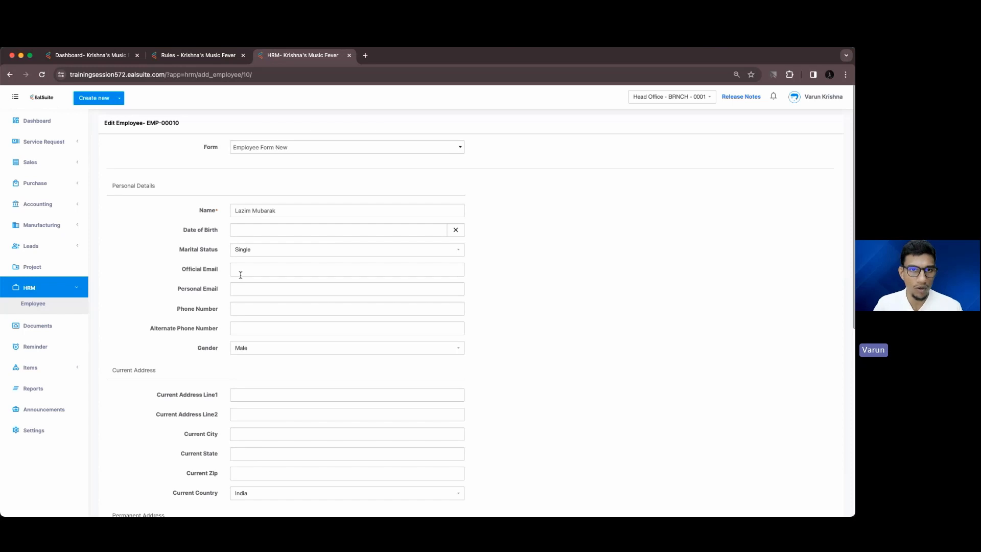
scroll(240, 275, "down", 5)
scroll(240, 275, "up", 4)
scroll(241, 279, "down", 5)
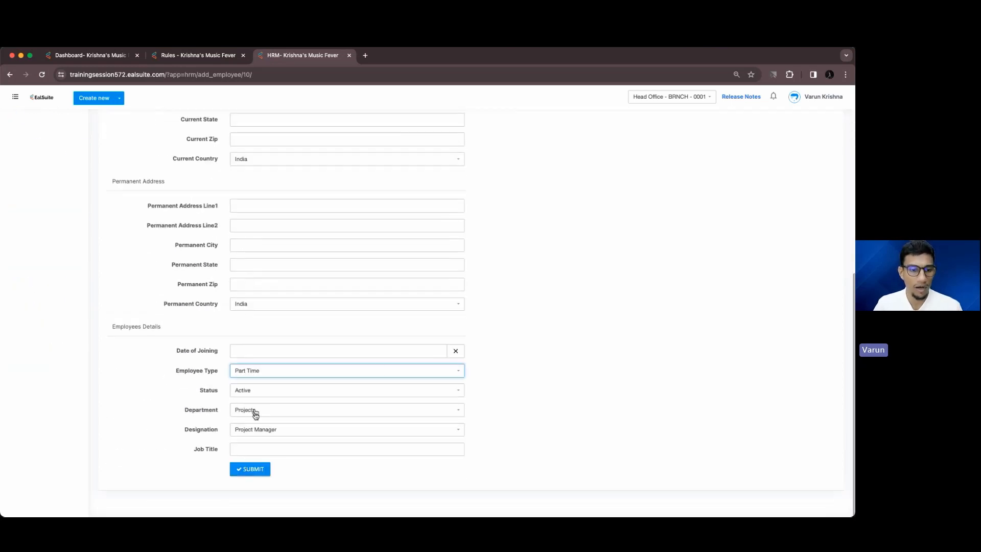
left_click(250, 468)
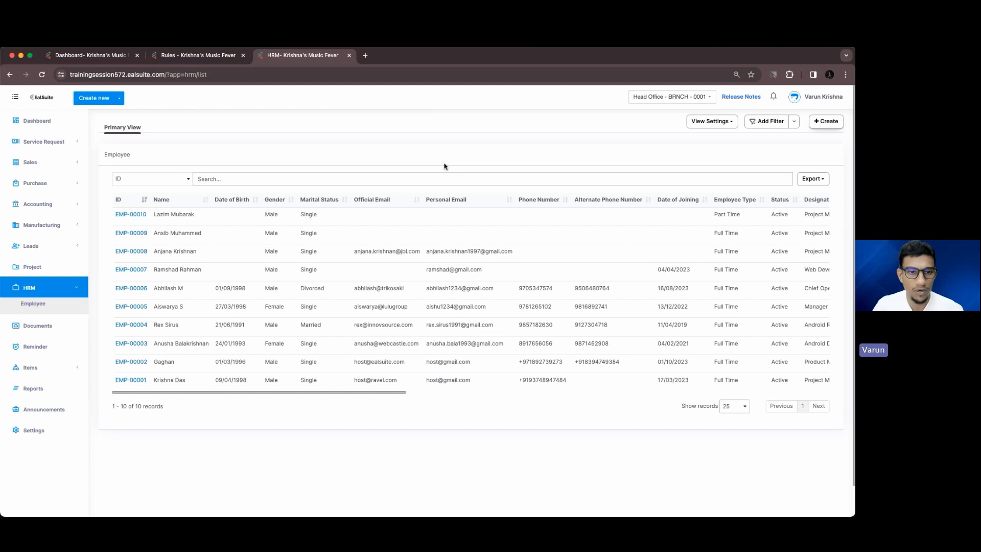
Change EMP-00010's department to Other, then return to the Form Guardian rules page
scroll(463, 220, "right", 10)
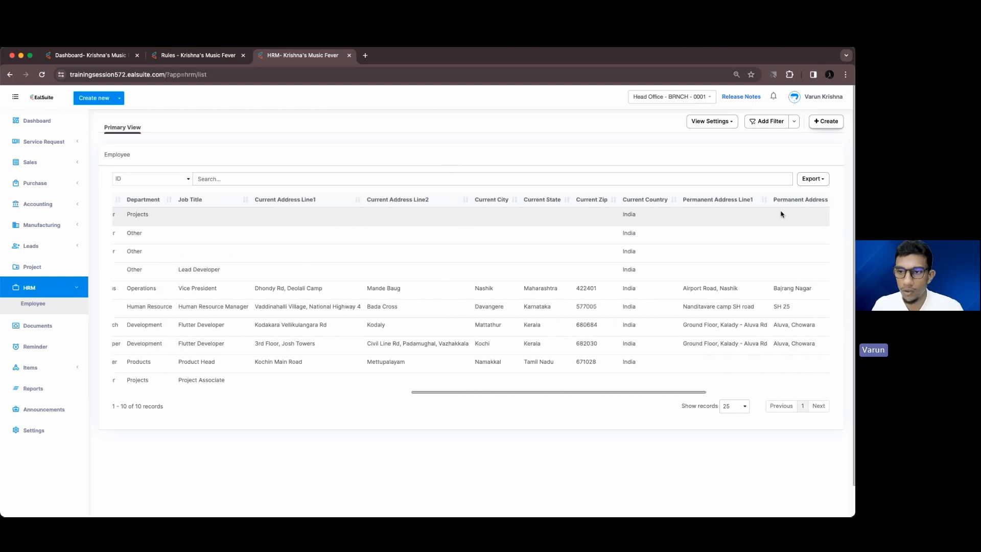
scroll(781, 214, "right", 5)
left_click(818, 215)
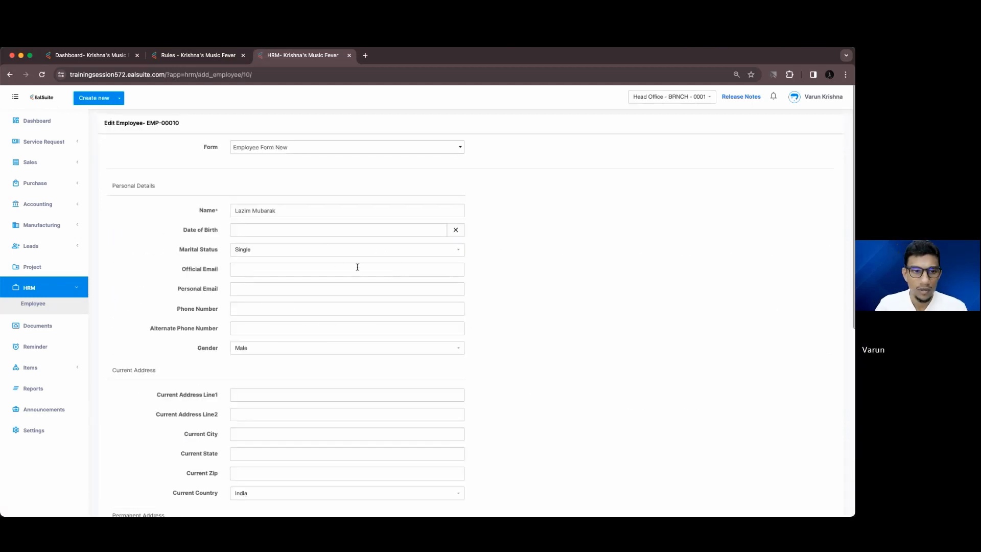
scroll(324, 254, "down", 10)
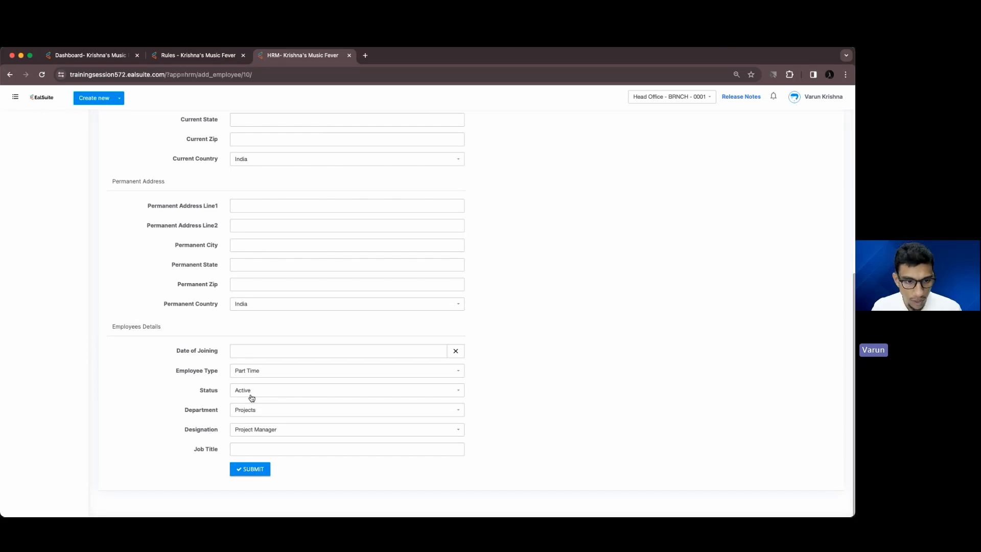
left_click(251, 413)
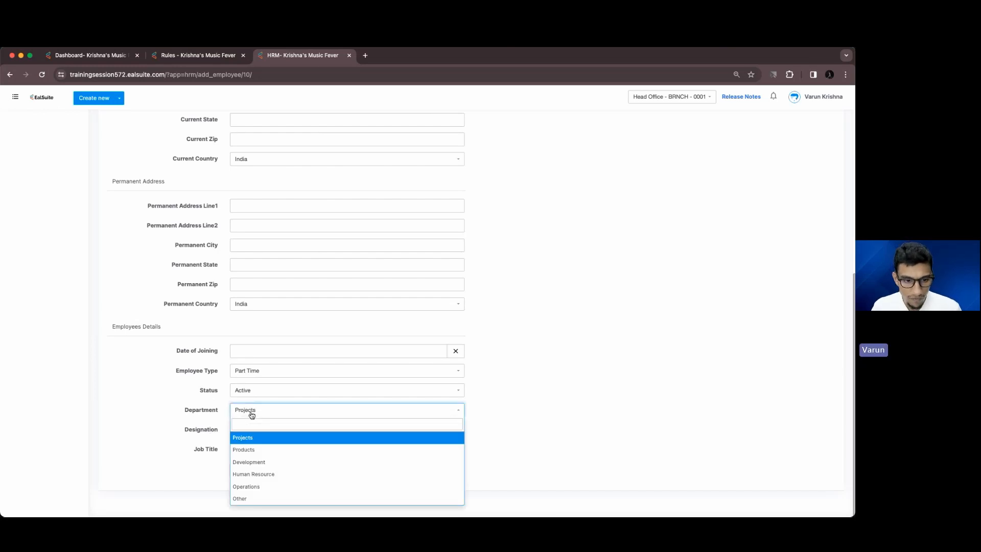
left_click(241, 501)
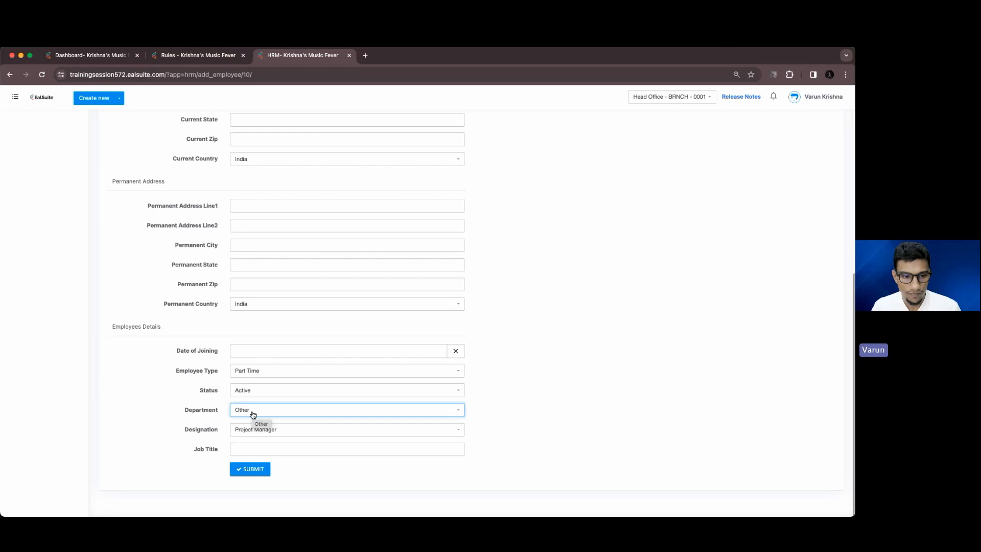
left_click(251, 450)
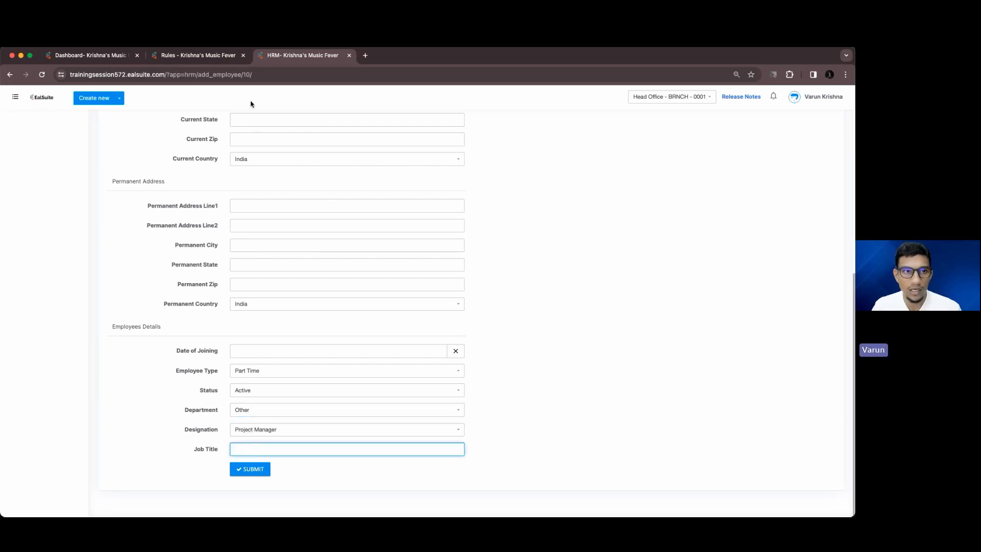
left_click(219, 59)
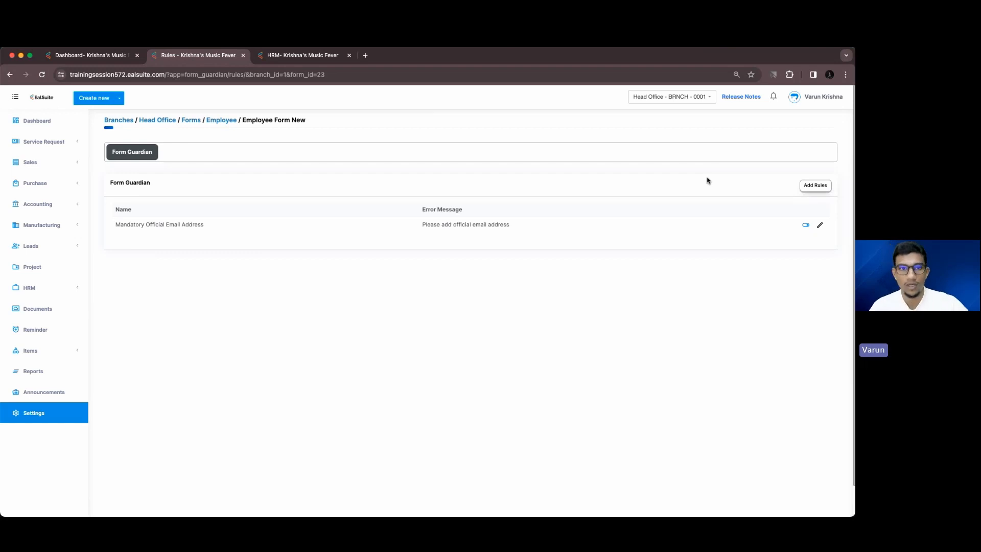
Start a new rule named 'Mandatory Job Title' with error message 'Please add job title'
left_click(816, 186)
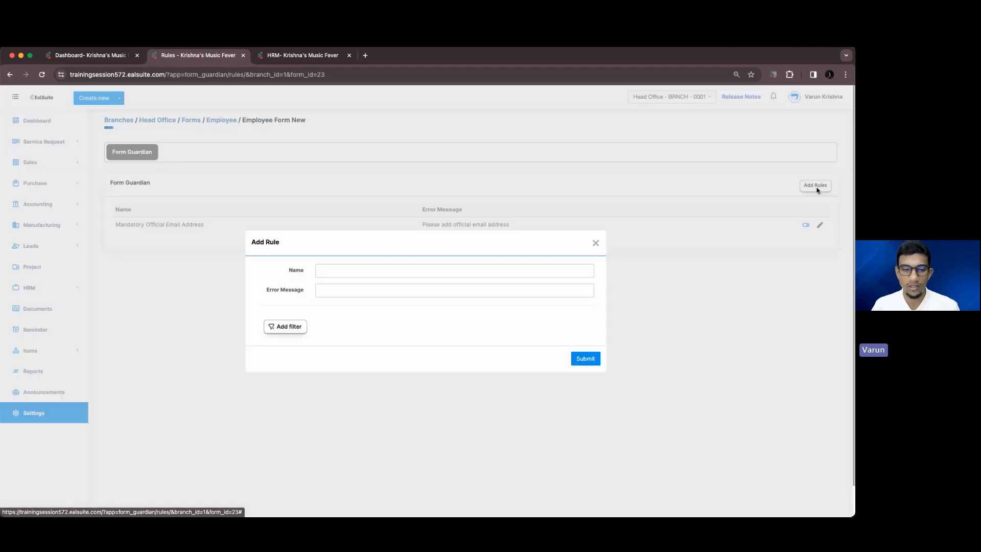
left_click(383, 292)
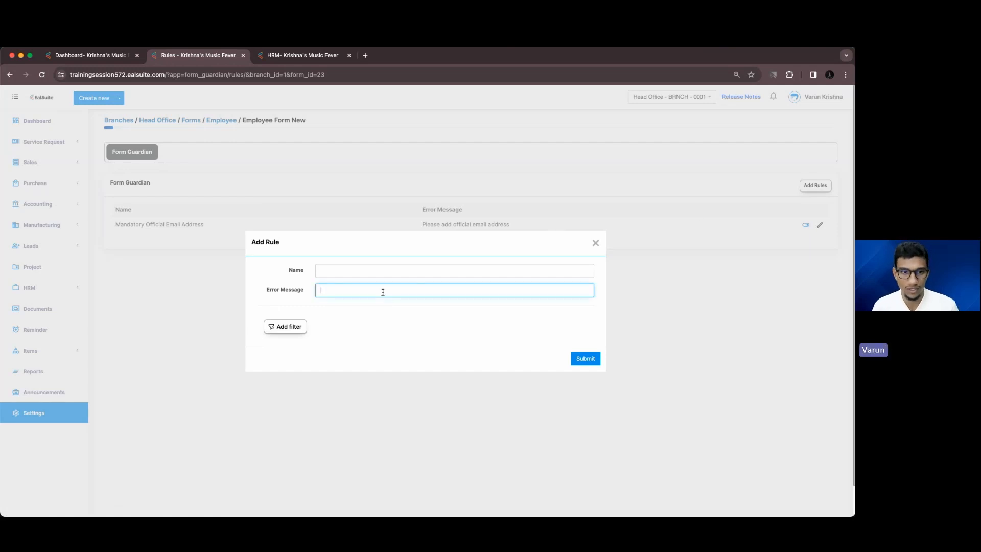
left_click(362, 270)
left_click(261, 59)
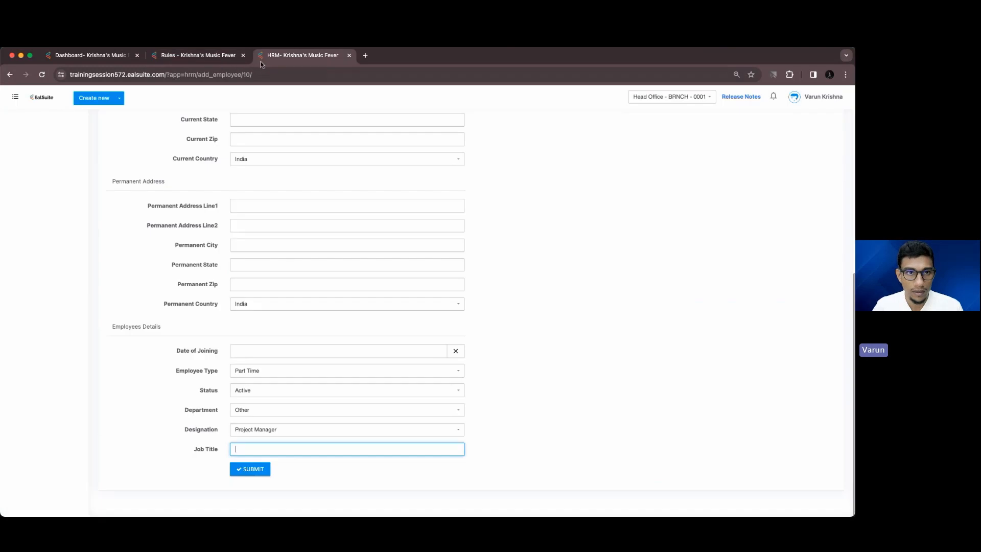
left_click(200, 56)
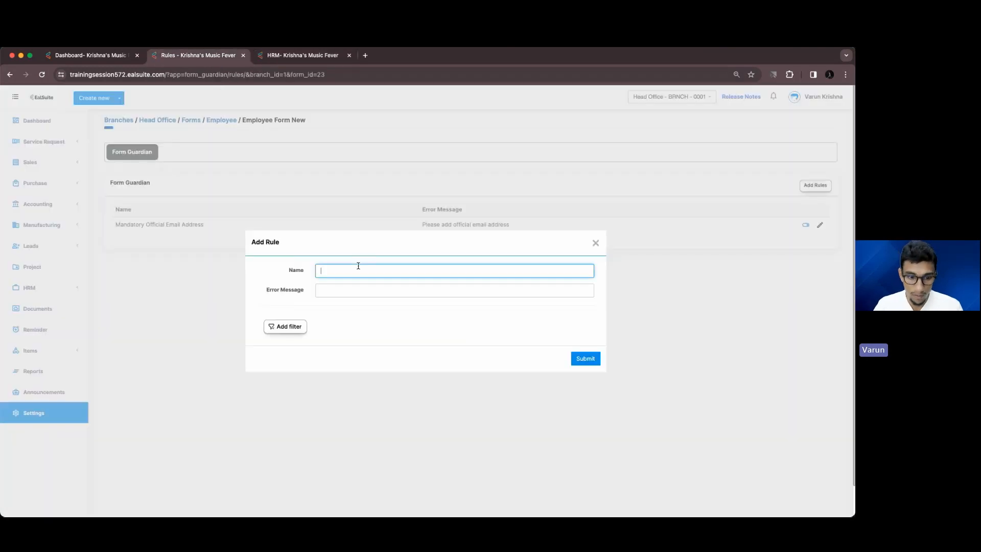
type("Mandato")
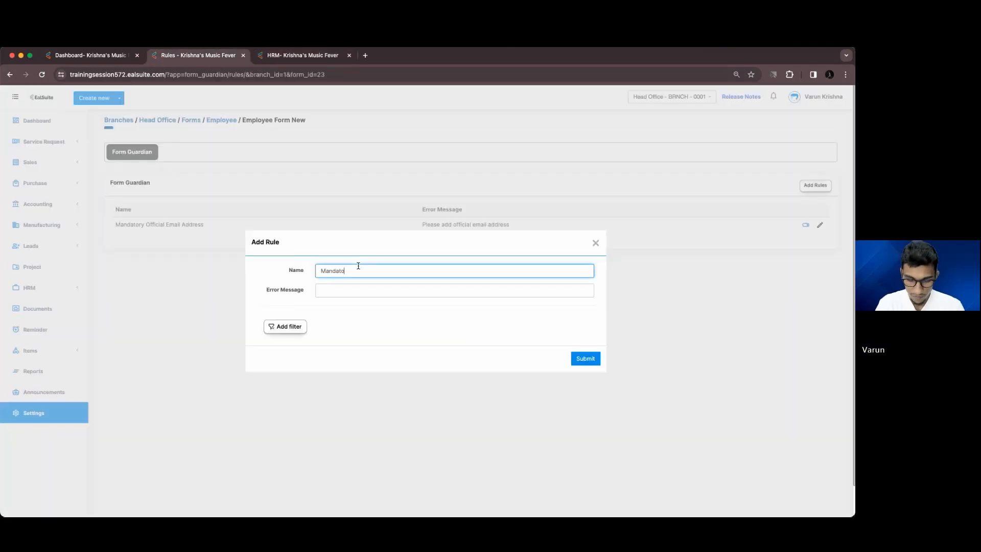
type("ry Jo")
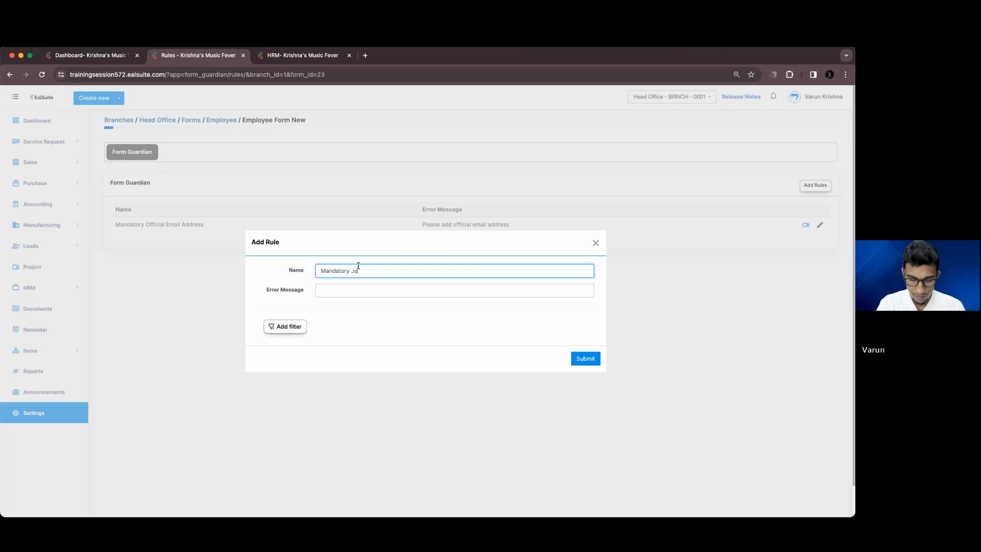
type("b Titl")
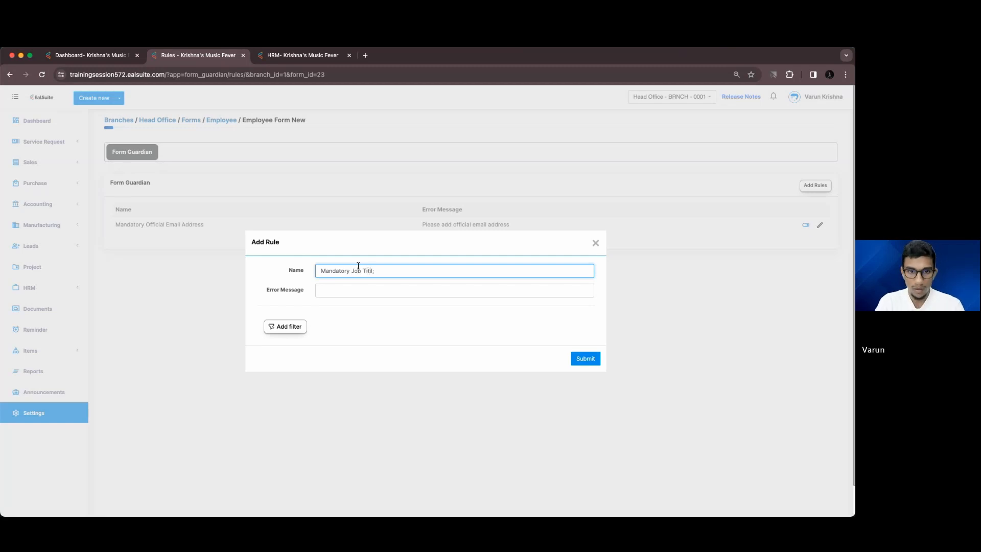
type(";")
key("BackSpace")
type("e")
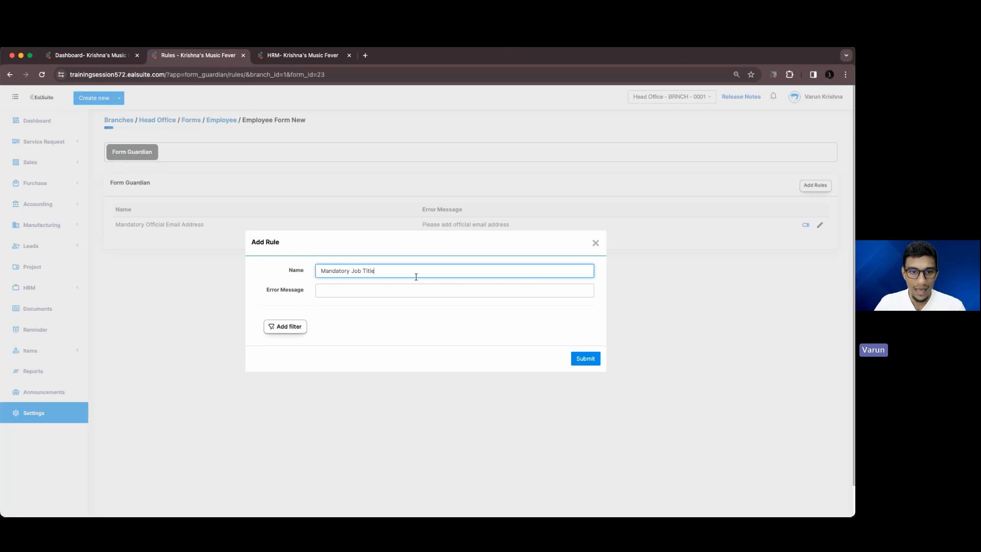
left_click(410, 289)
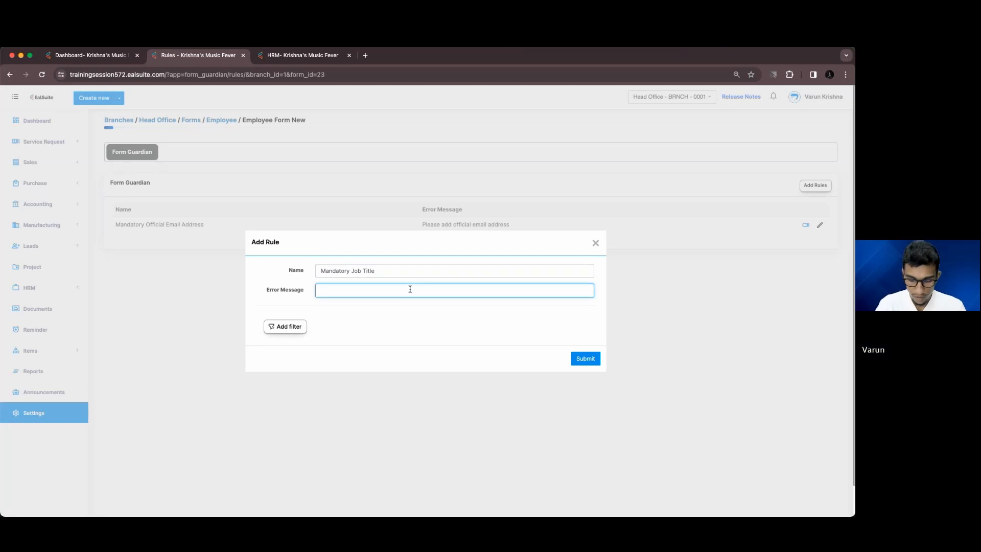
type("Please add")
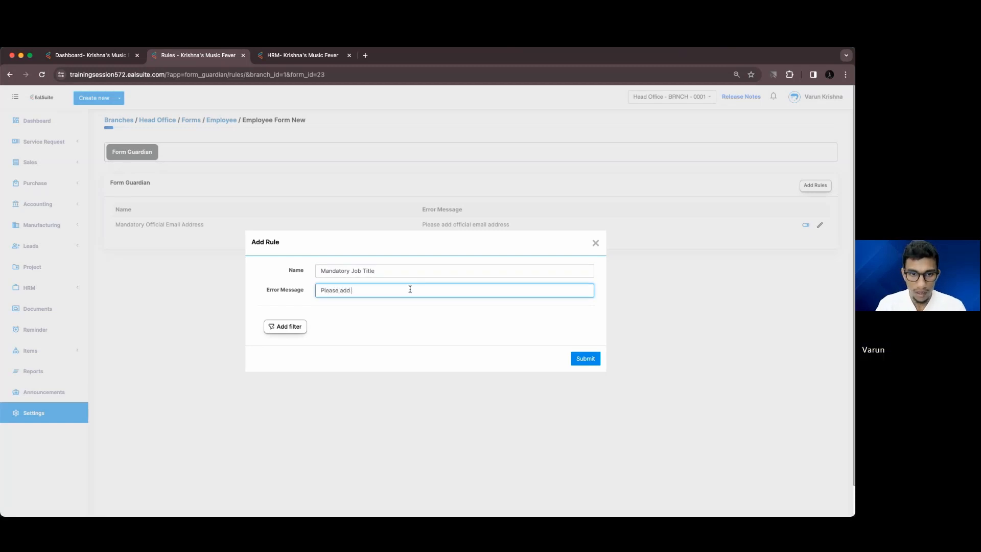
type(" job titl")
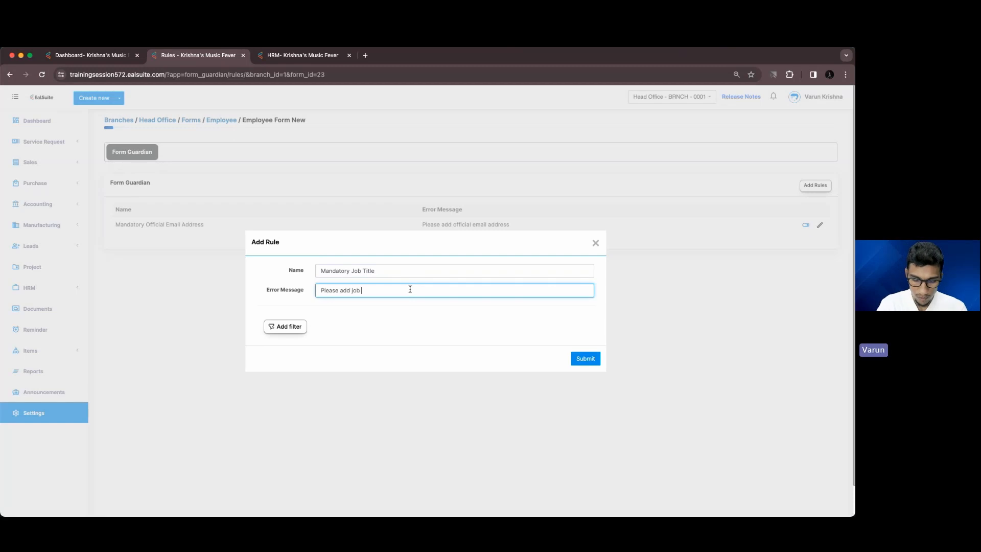
Add a rule condition so it applies when Department is Other
left_click(299, 327)
left_click(327, 321)
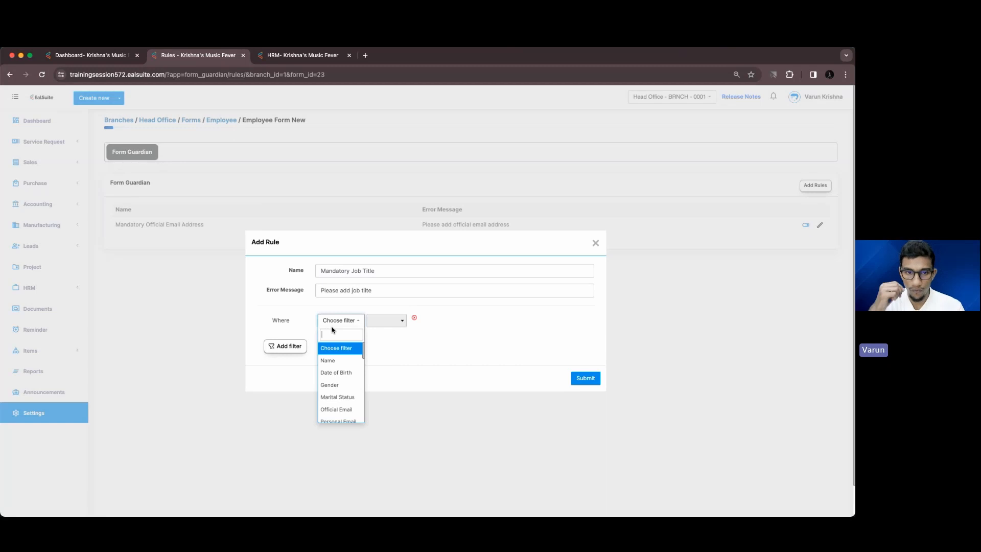
type("dep")
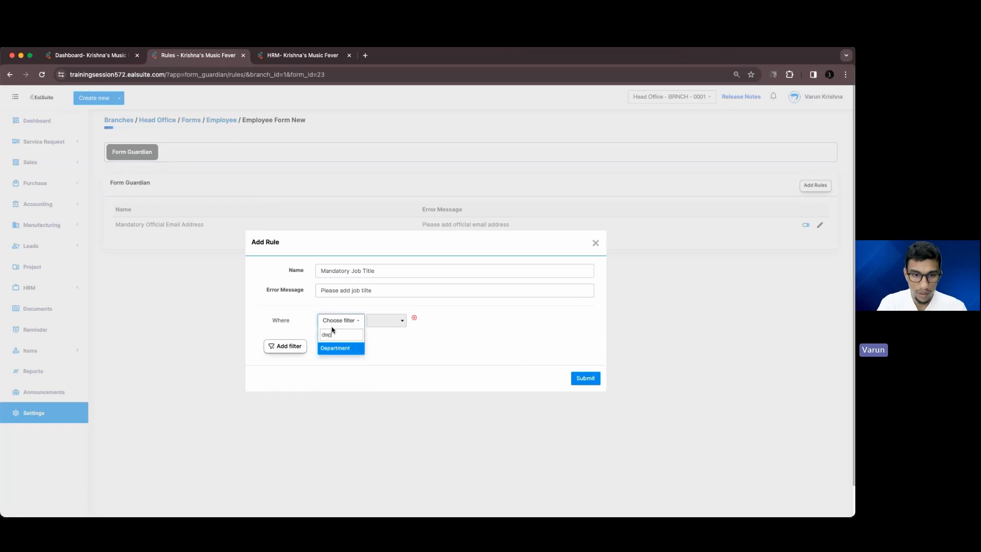
left_click(343, 352)
left_click(417, 321)
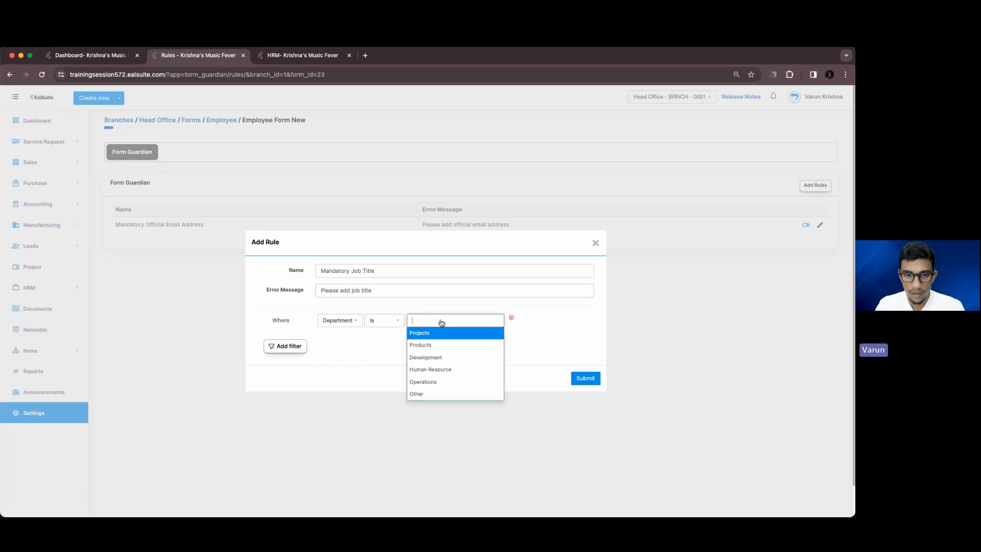
left_click(435, 398)
Add a second condition, Job Title Is Empty, and submit the rule
left_click(297, 348)
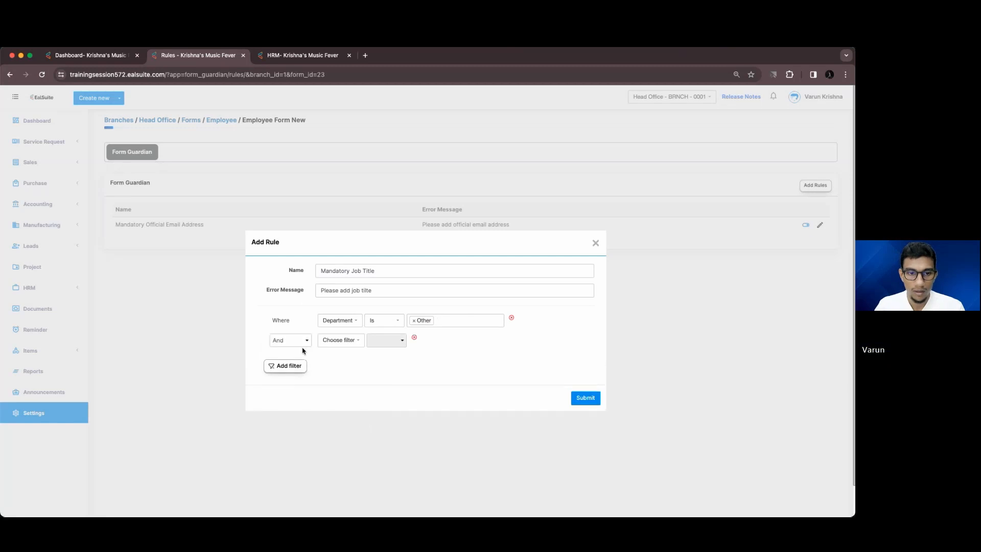
left_click(347, 345)
type("job")
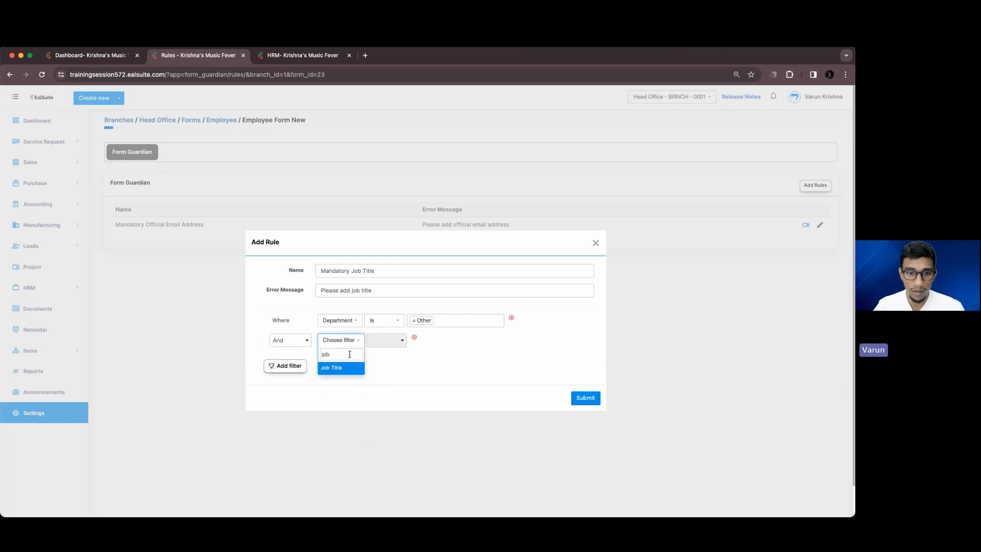
left_click(351, 368)
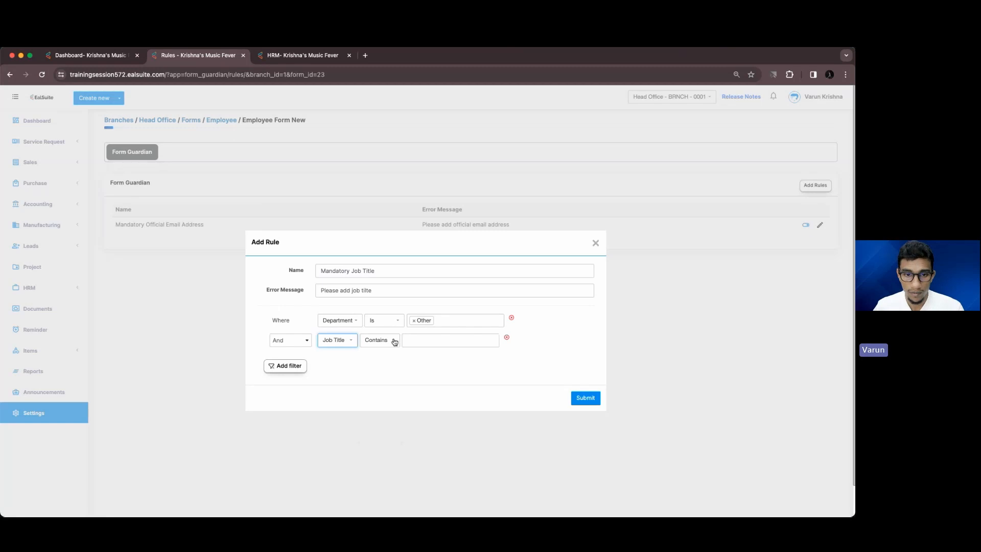
left_click(394, 342)
scroll(379, 419, "down", 2)
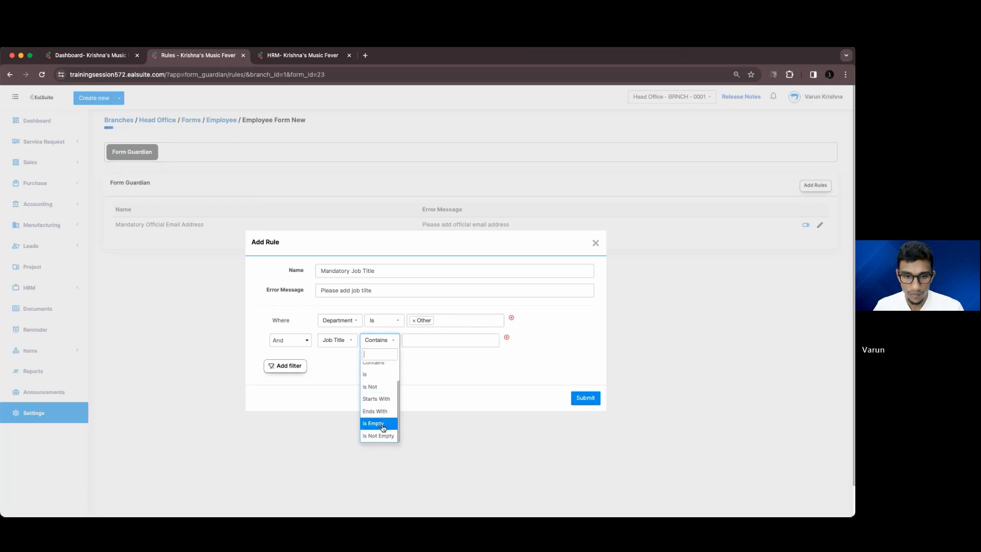
left_click(377, 420)
left_click(586, 398)
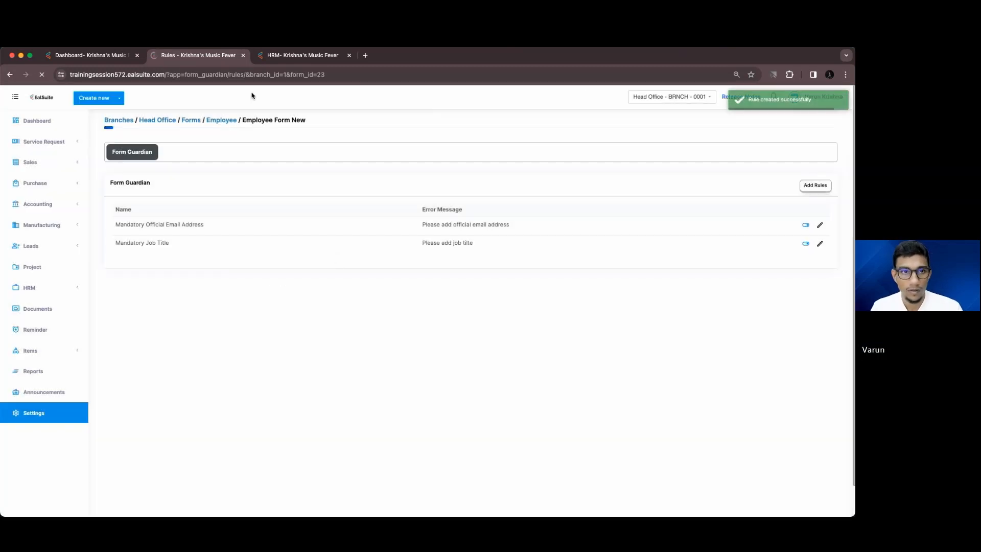
Reselect Other as the department on the employee form and resave the Mandatory Job Title rule
left_click(266, 55)
left_click(242, 410)
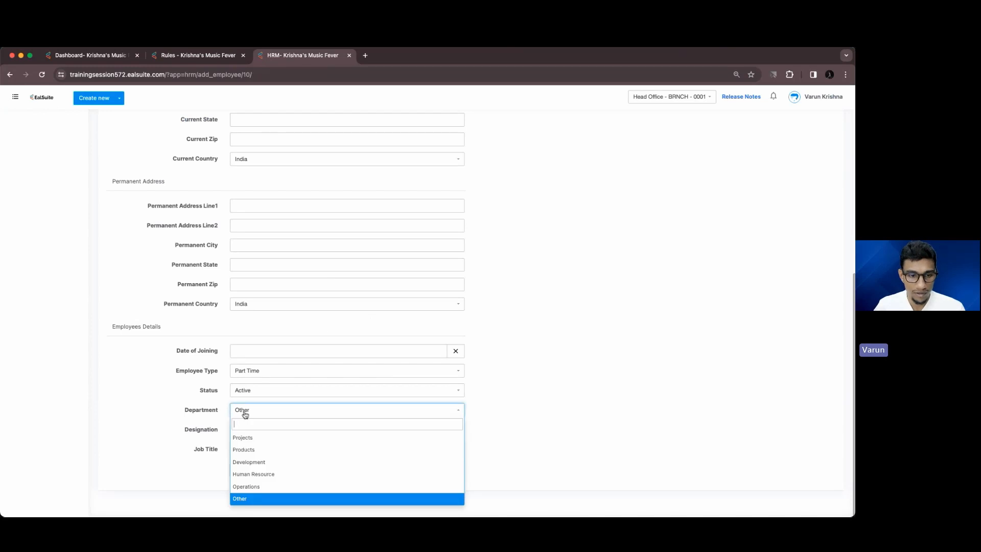
left_click(250, 500)
left_click(239, 448)
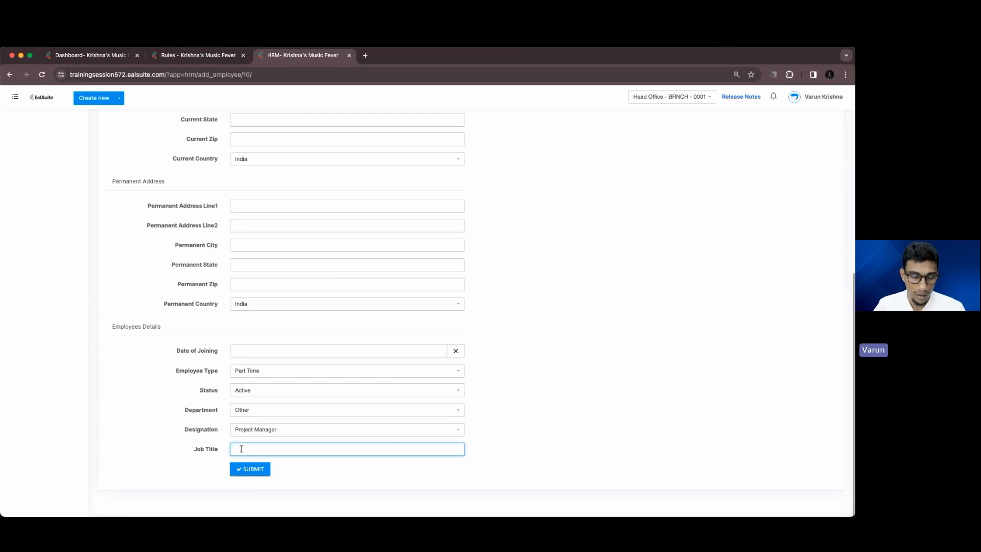
left_click(224, 55)
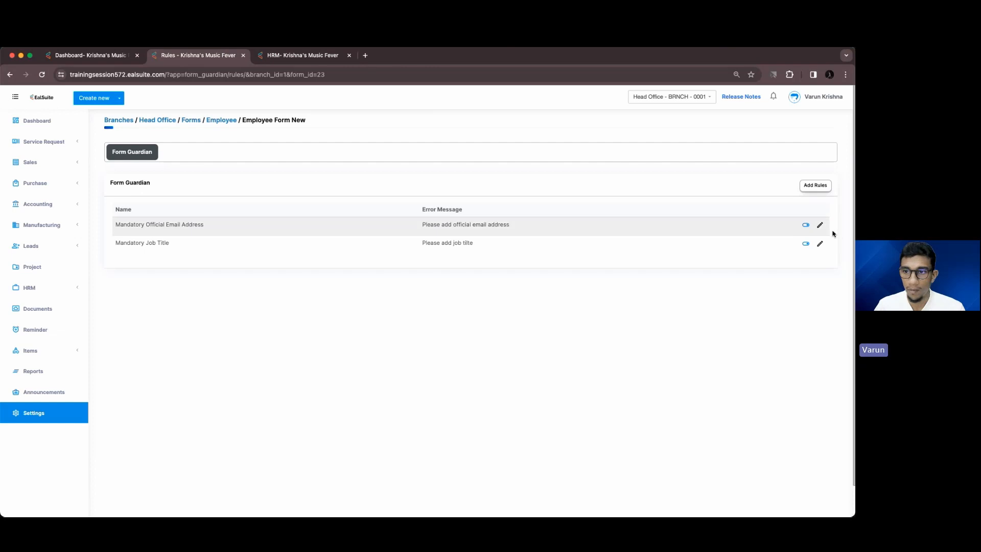
left_click(826, 247)
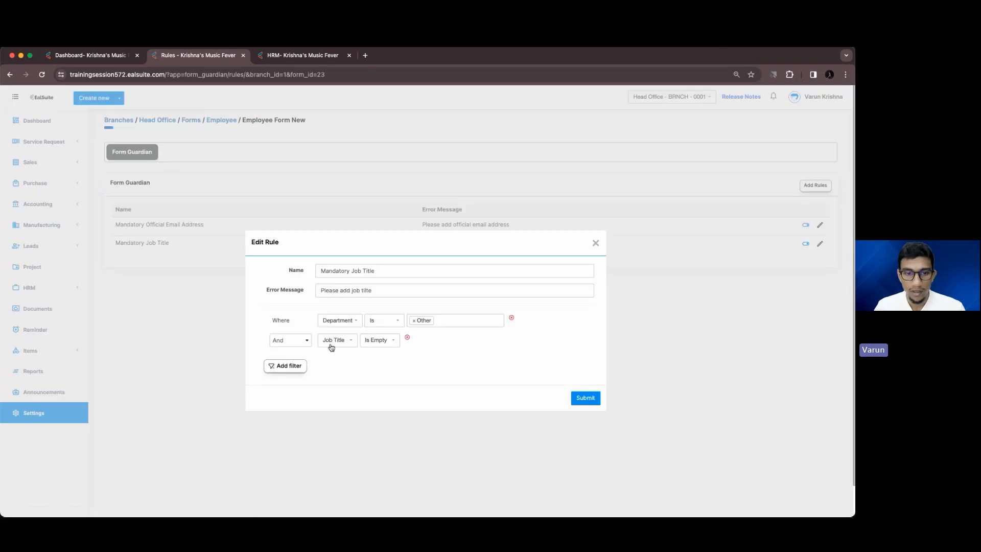
left_click(587, 401)
Submit with a blank job title to see the error, then submit with 'Estimation Specialist'
left_click(278, 56)
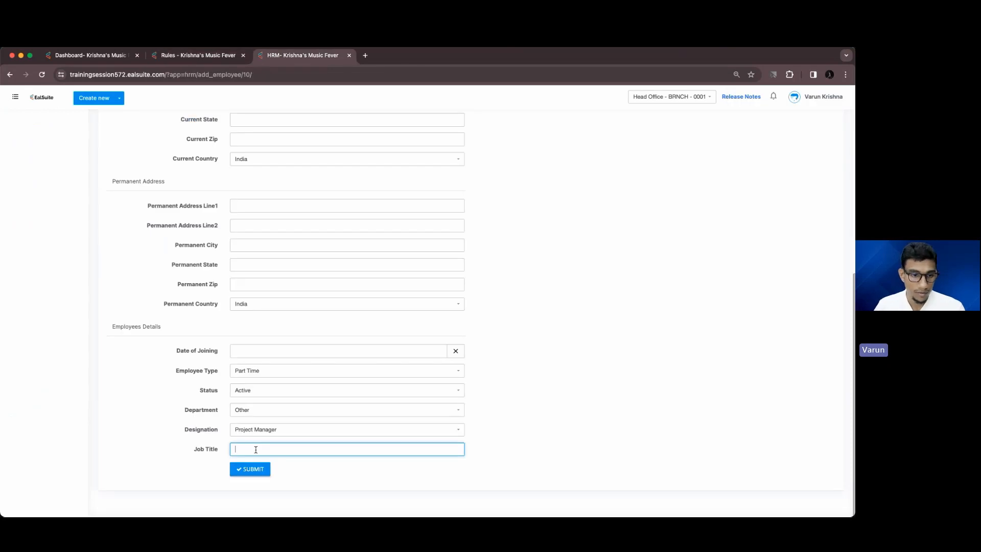
scroll(274, 438, "up", 10)
scroll(273, 434, "down", 10)
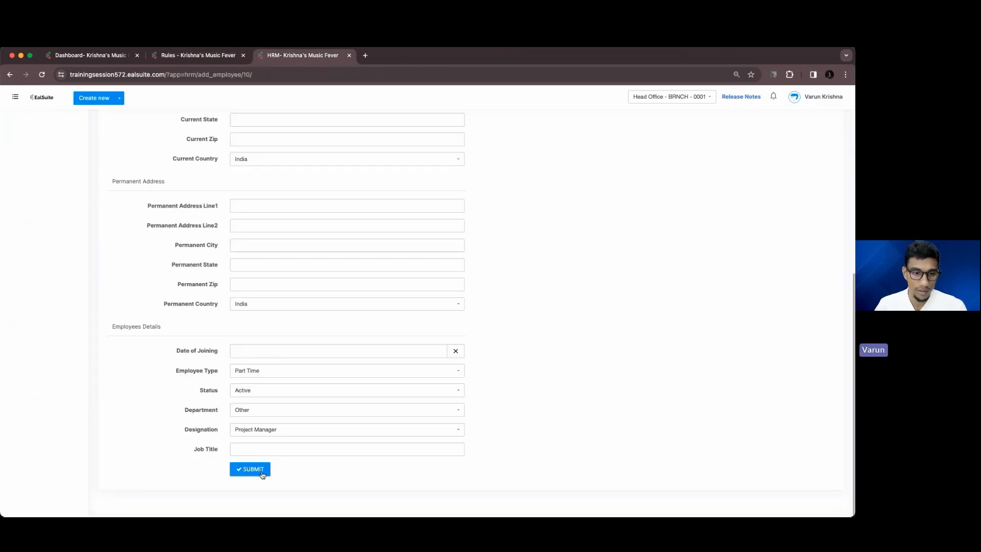
left_click(261, 470)
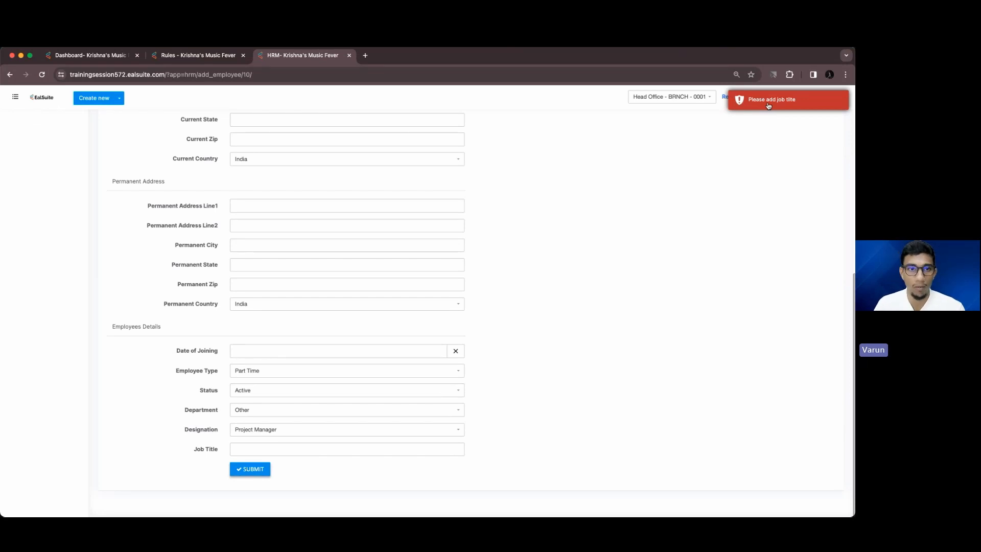
left_click(288, 453)
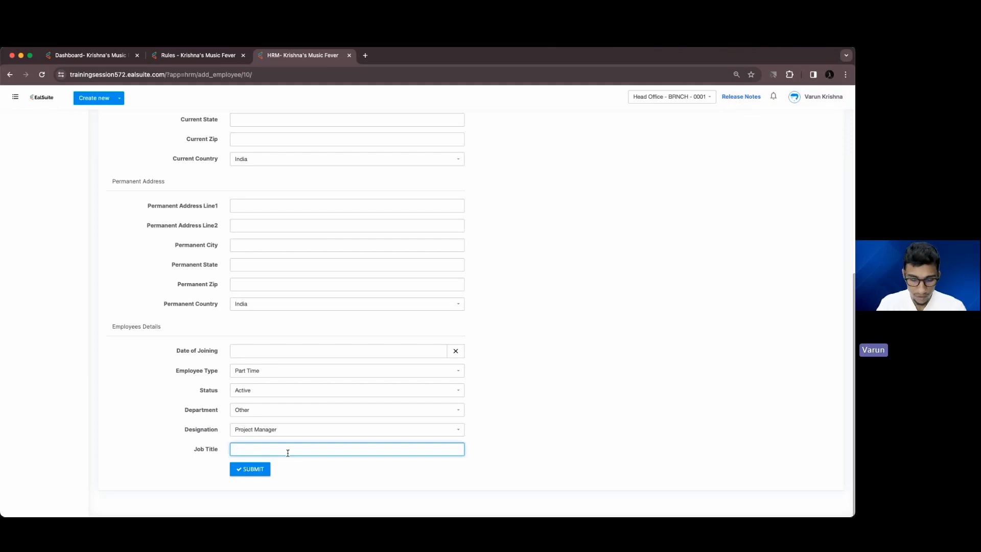
type("Estimat")
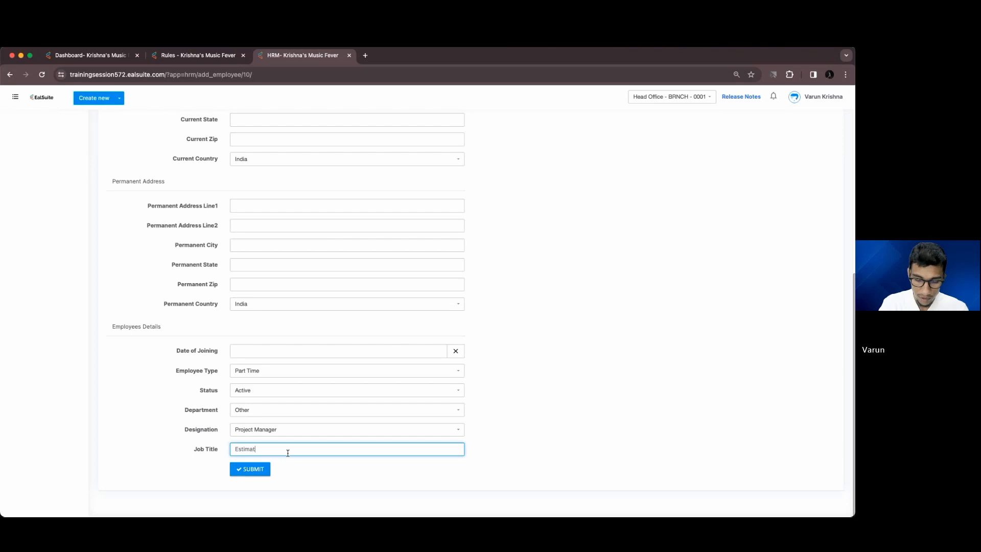
type("ion Specialist")
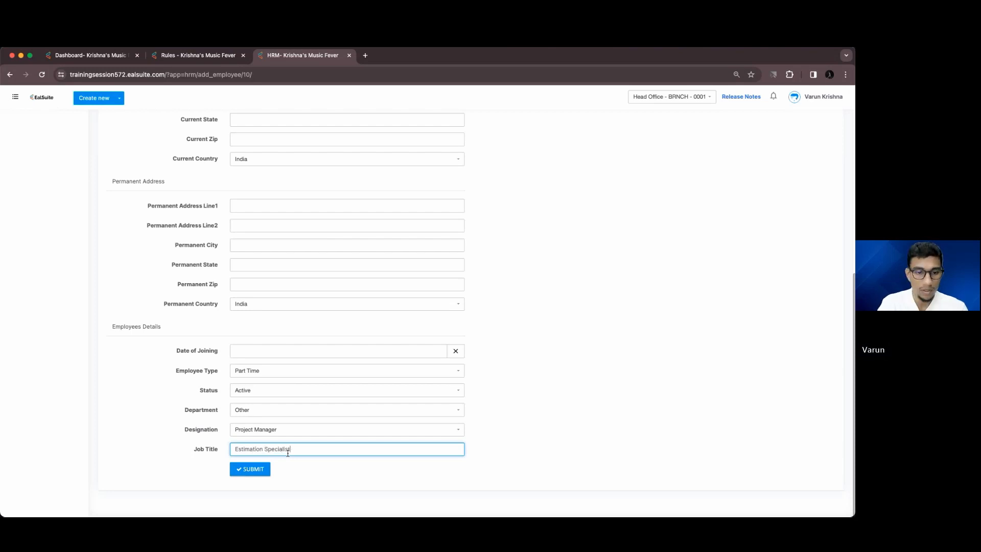
left_click(240, 471)
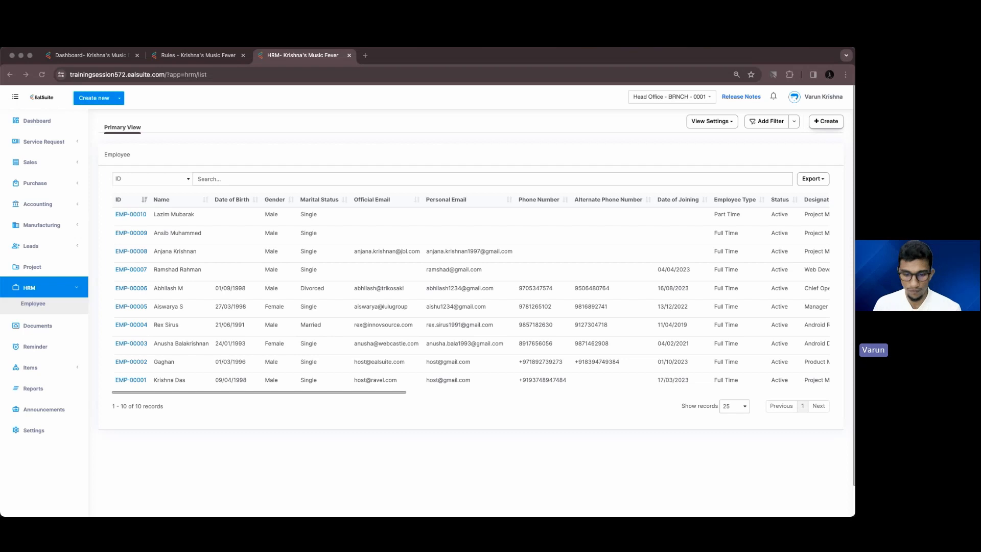
Close the EalSuite browser window to reveal the Form Guardian slide
left_click(12, 55)
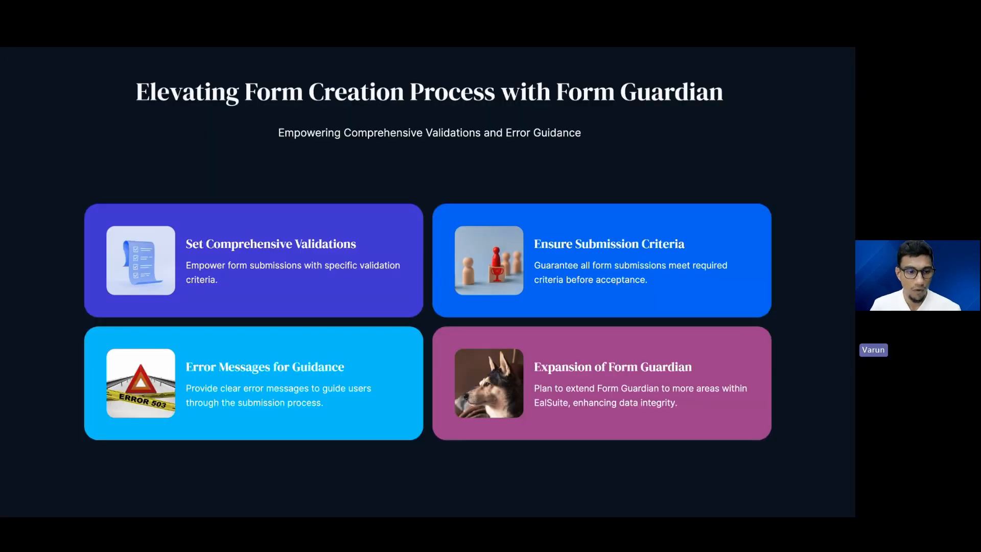
Advance to the Enhanced Warehouse Transfers slide and drag the EalSuite window over it
left_click(101, 510)
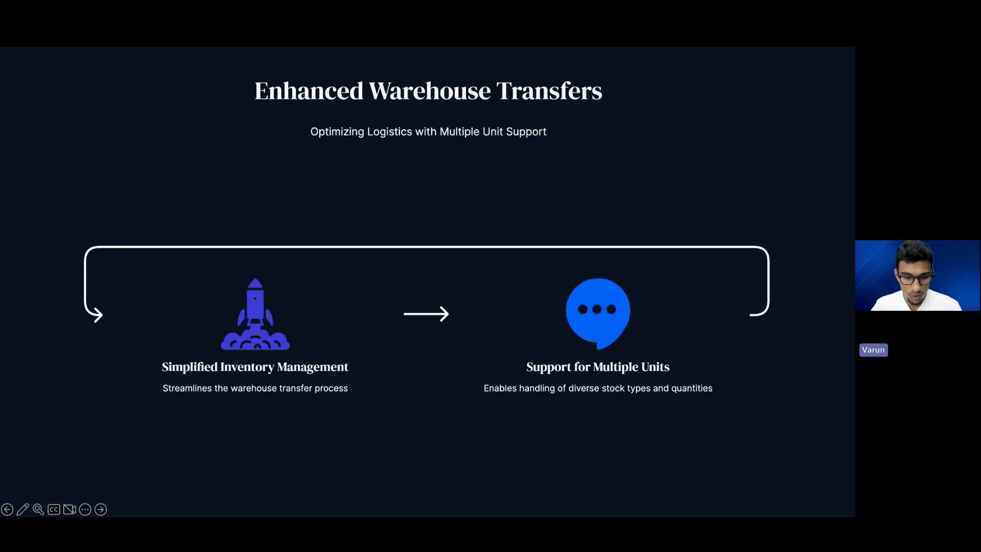
left_click_drag(197, 515, 206, 96)
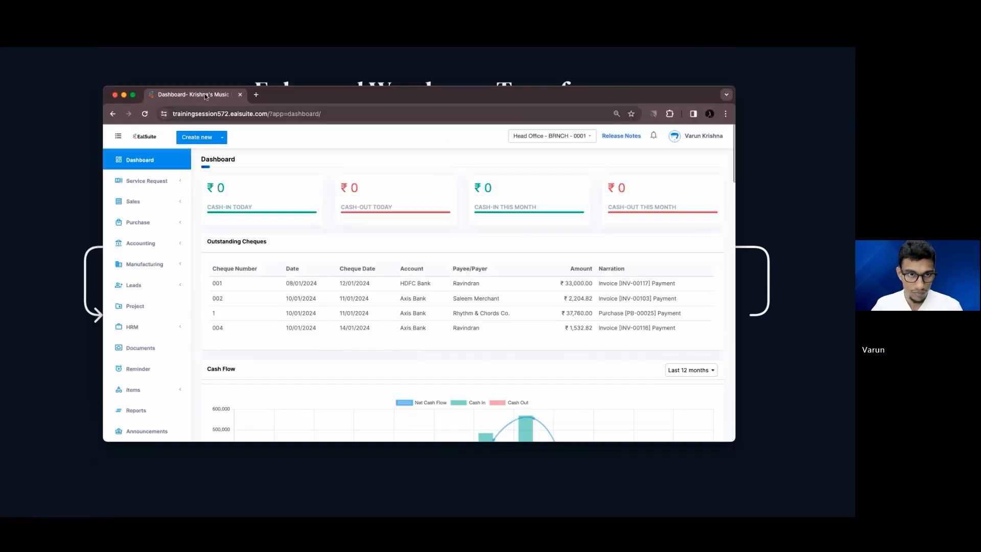
Maximise the browser, open Head Office's warehouse list in Settings, and expand Items in the sidebar
double_click(277, 92)
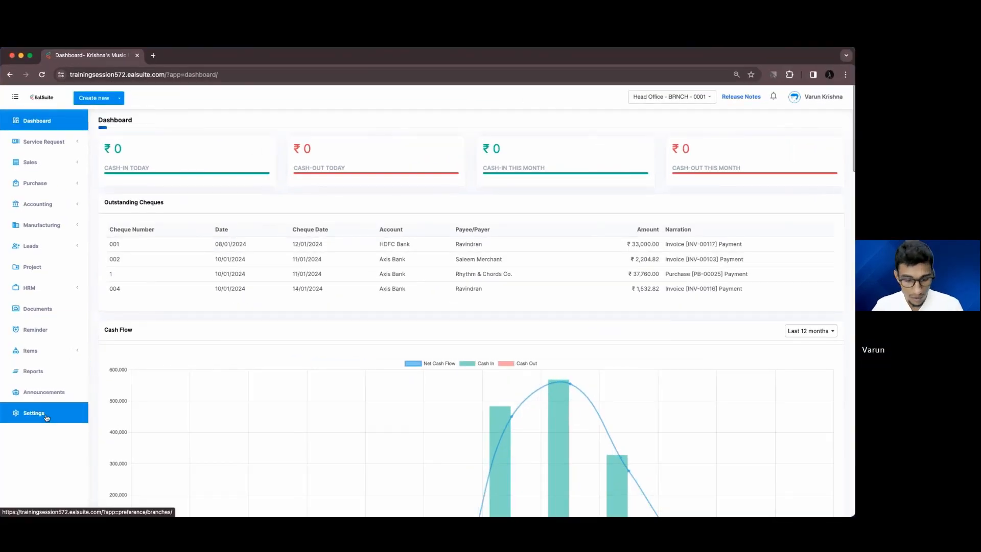
left_click(46, 417, "super")
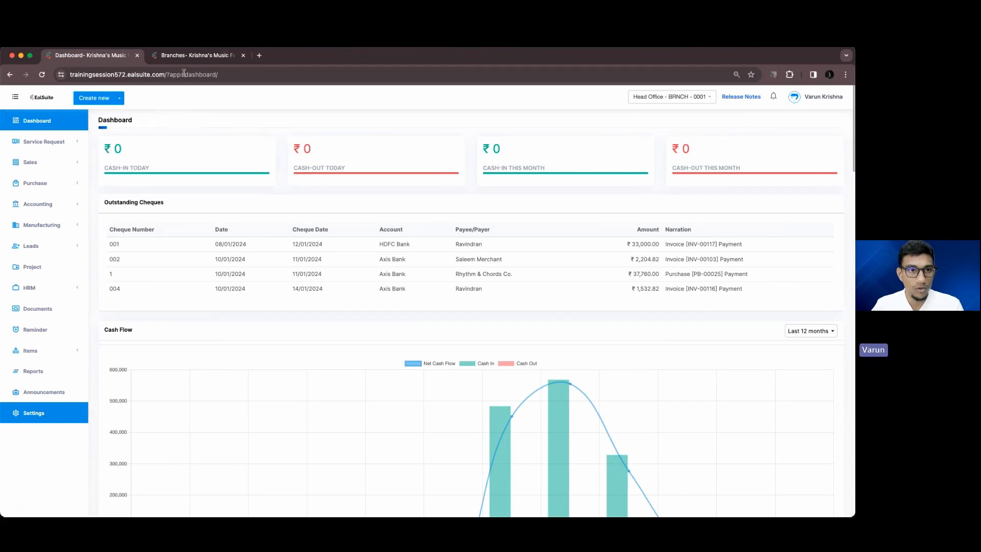
left_click(185, 56)
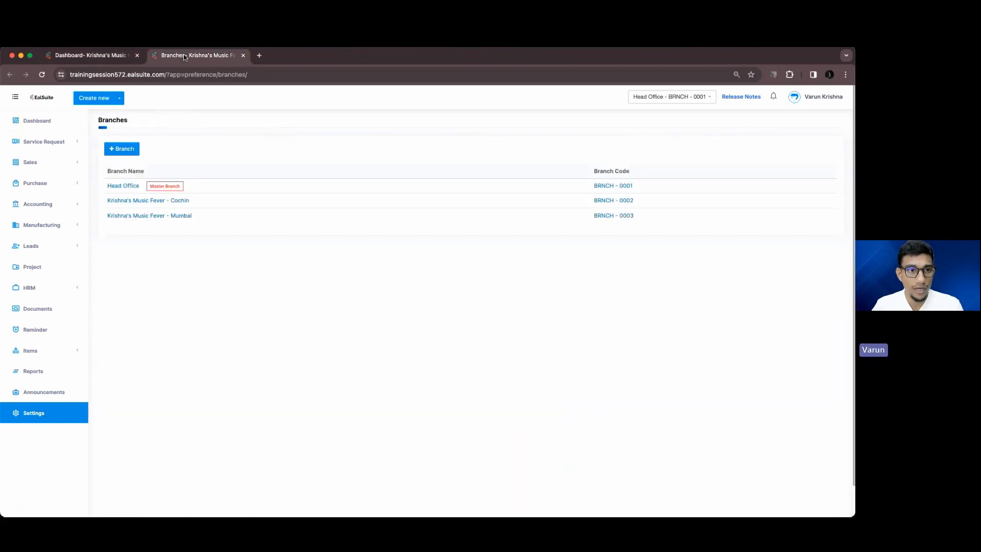
left_click(135, 201)
left_click(73, 208)
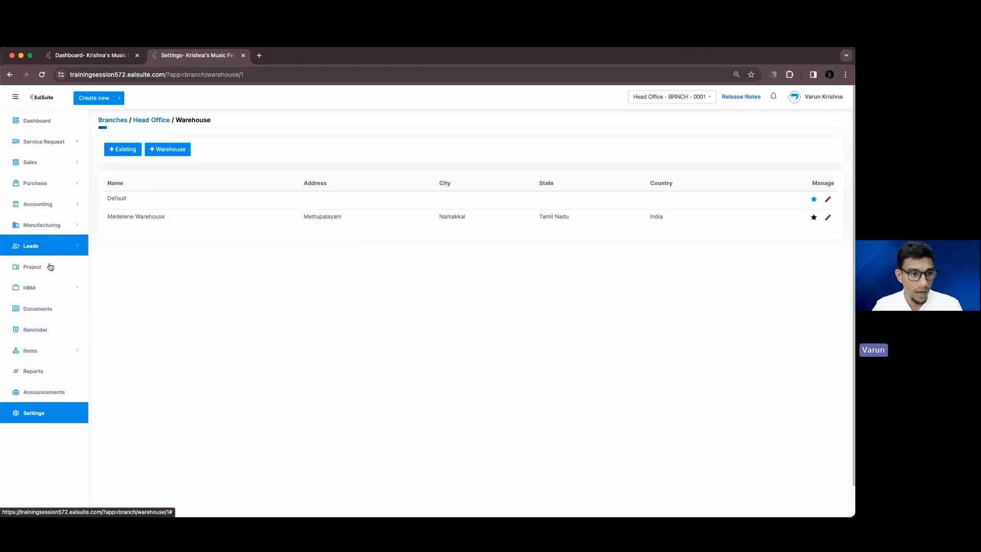
left_click(50, 352)
Start a new inventory item named 'Crompton Galaxy Decoration Fairy Light'
left_click(50, 368, "super")
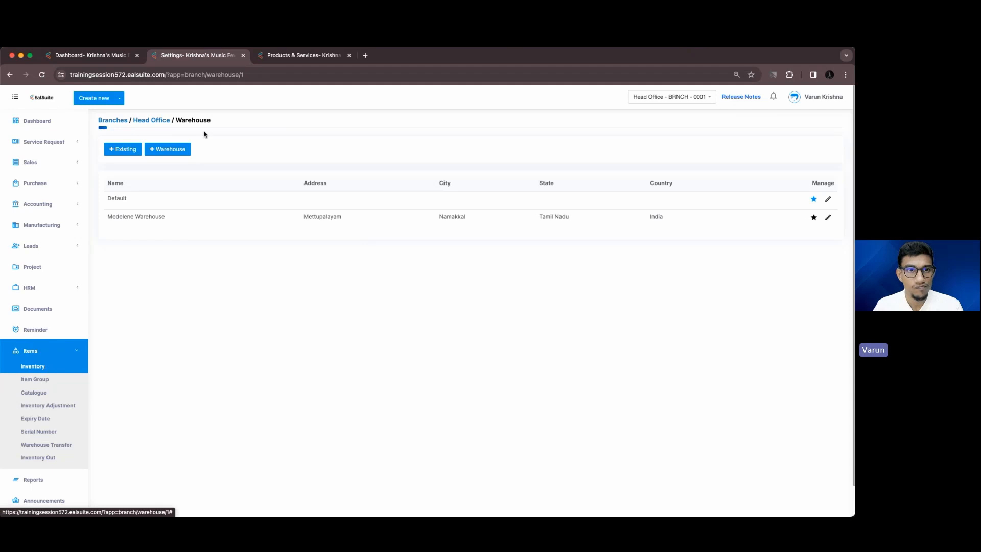
left_click(304, 55)
left_click(825, 122)
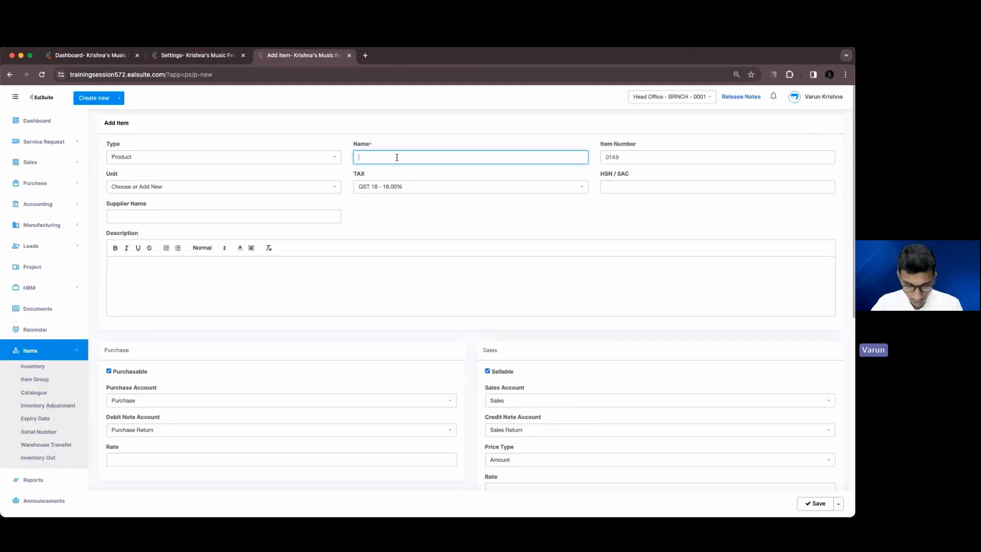
type("Crompto")
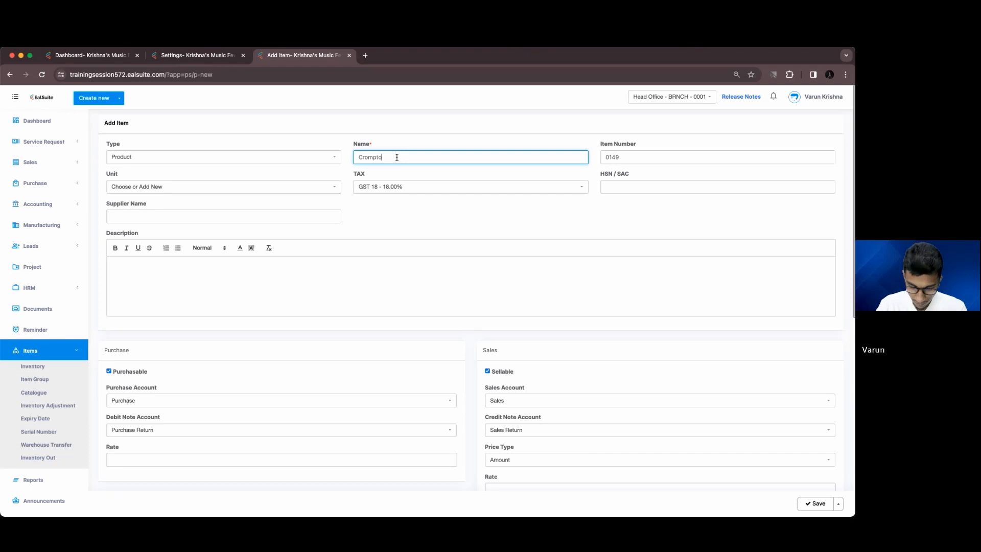
type("n Galax")
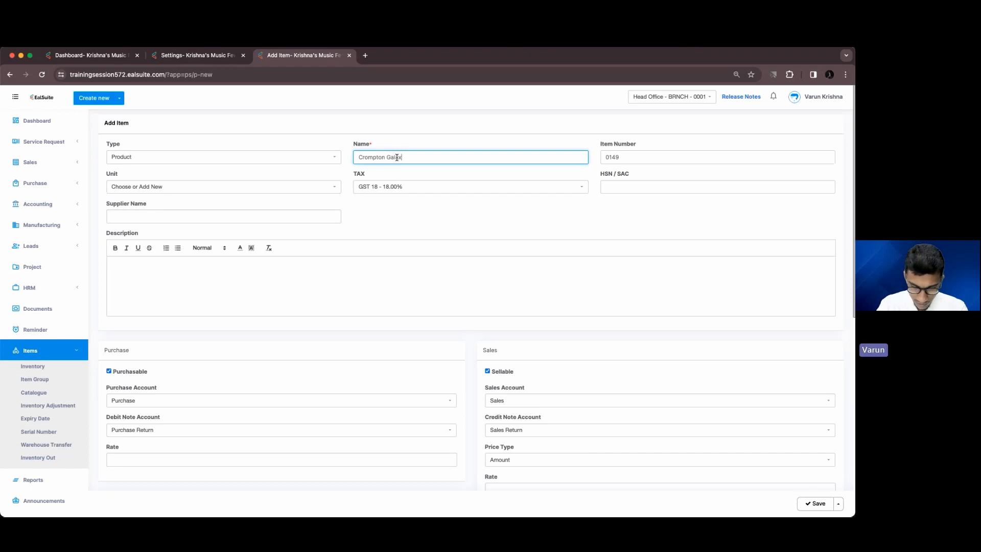
type("y Deco")
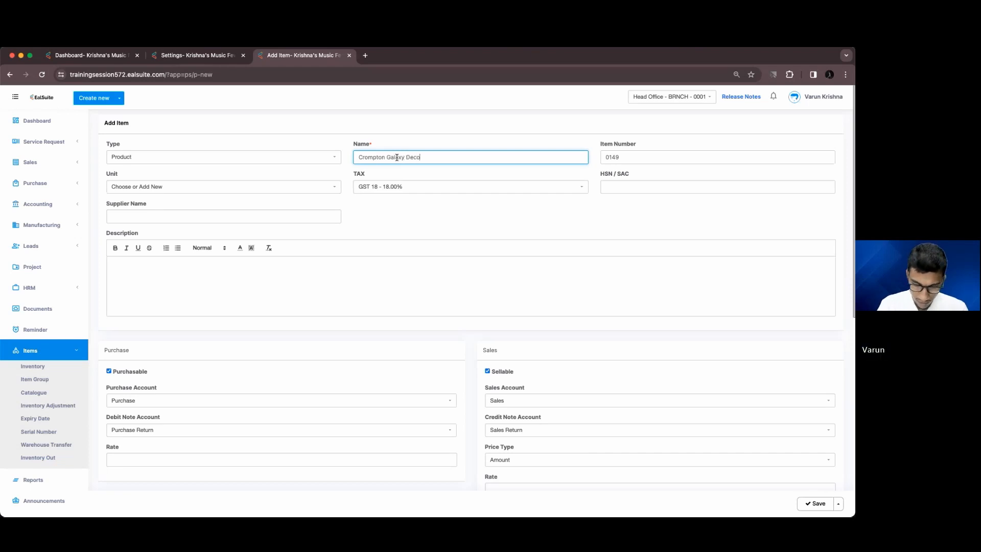
type("ration")
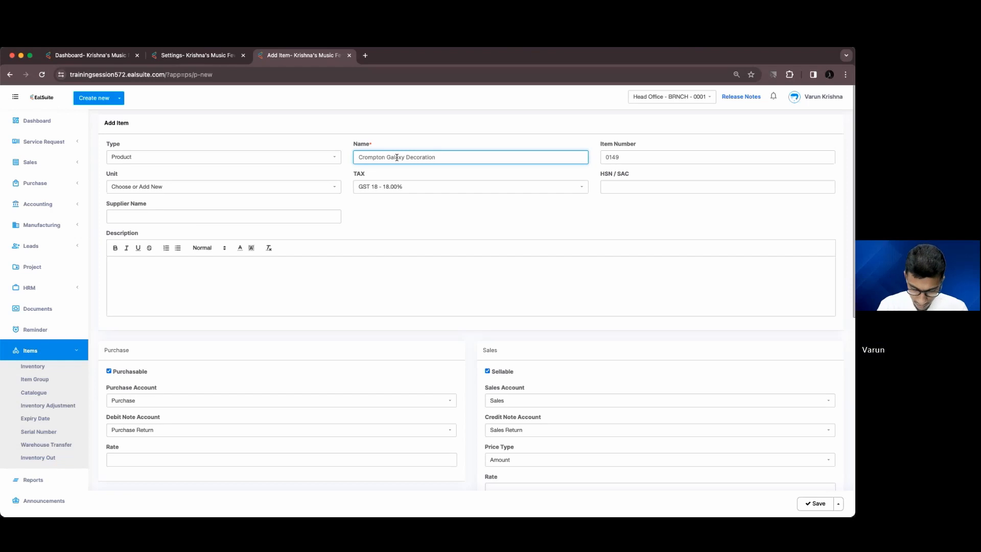
type(" Fair")
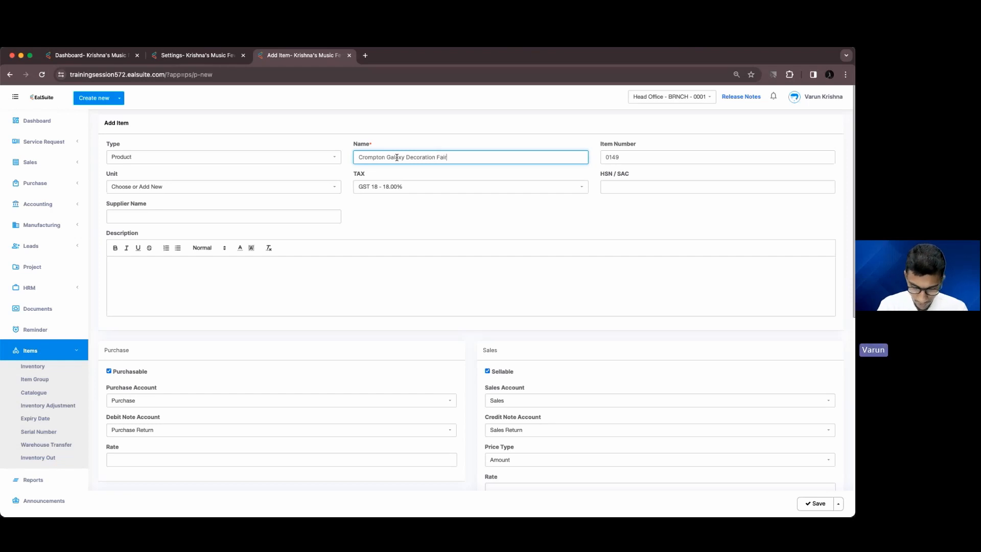
type("y Light")
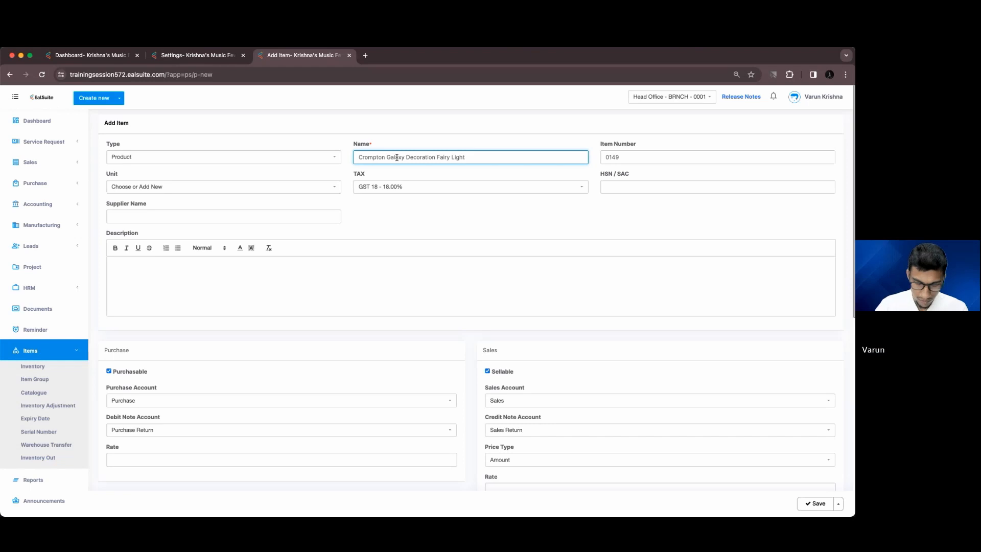
Set the item's unit to Meter and its tax to GST 5 - 5.00%
left_click(318, 188)
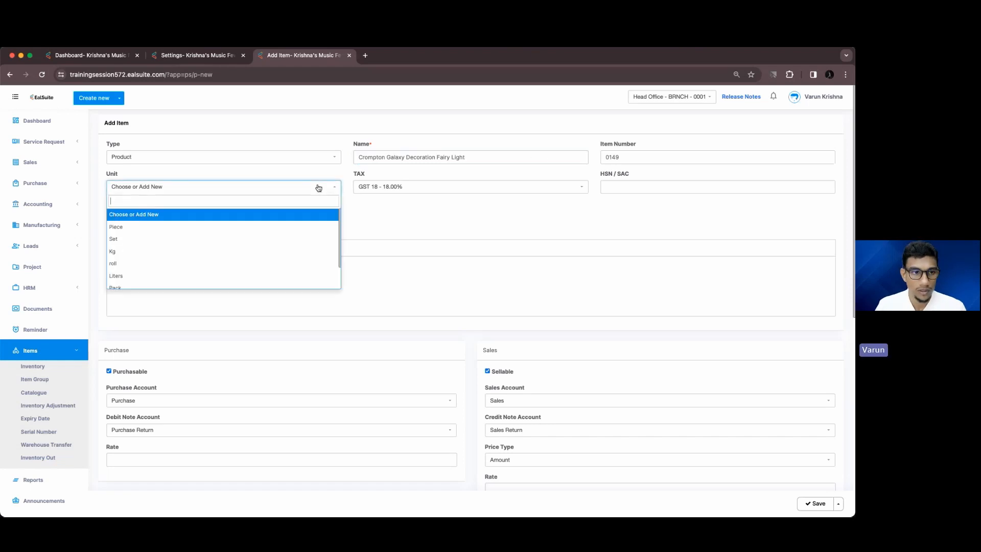
type("Mete")
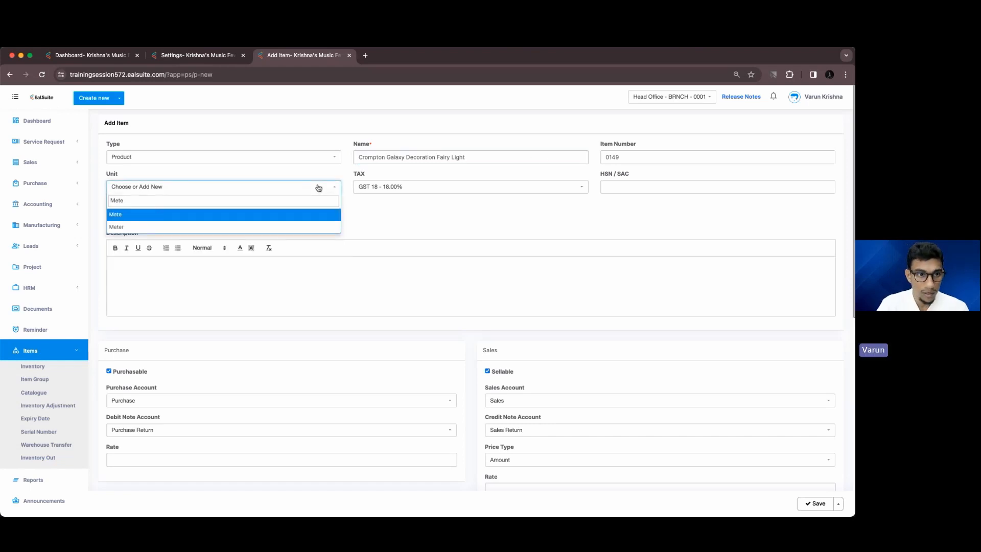
key("Down")
key("Return")
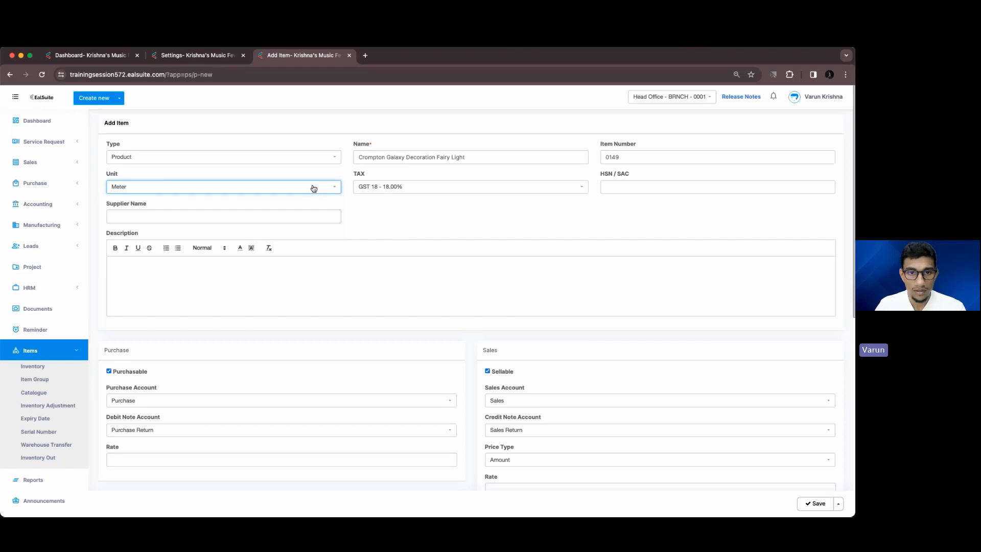
left_click(425, 188)
left_click(405, 231)
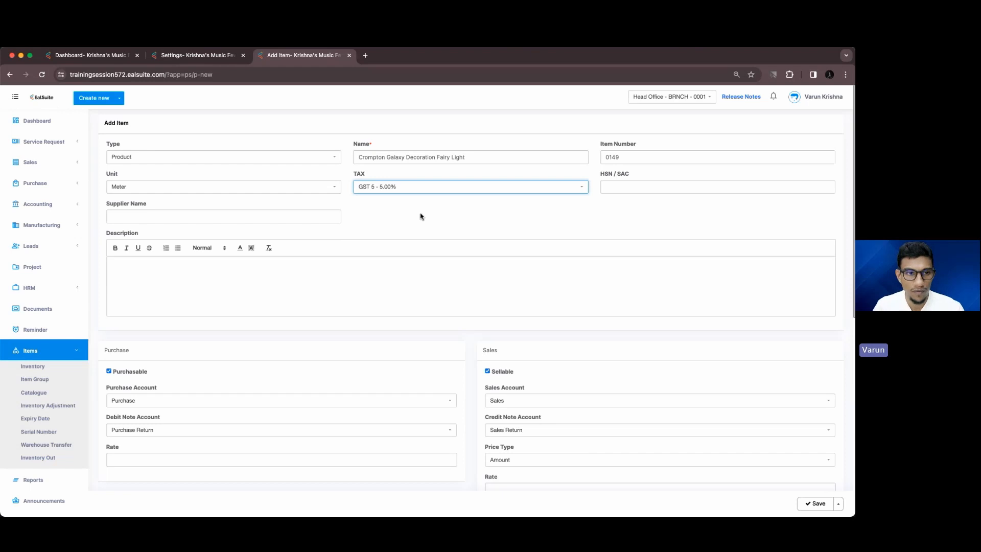
Enter purchase rate 40 and sales rate 89, then save the item
scroll(414, 216, "down", 6)
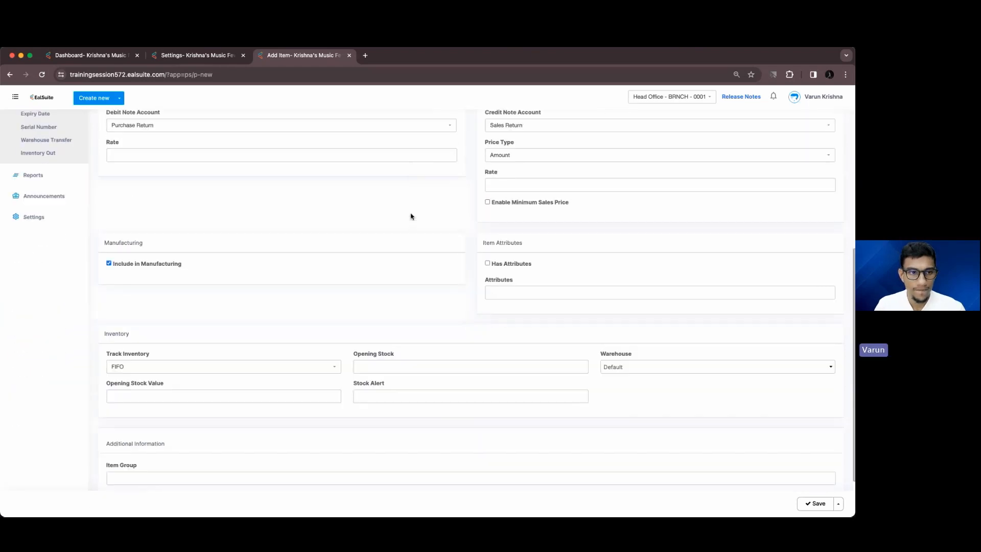
scroll(411, 216, "up", 3)
left_click(358, 310)
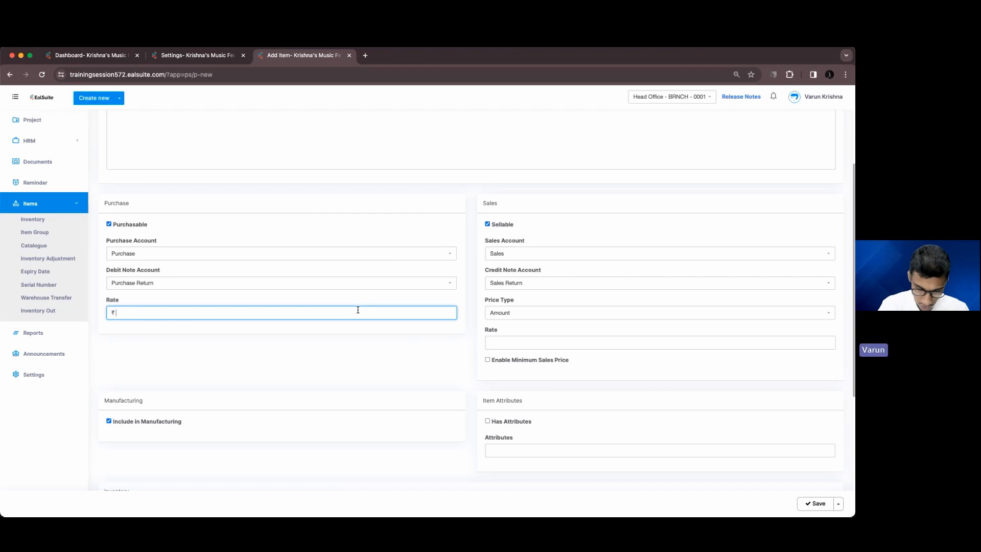
type("40")
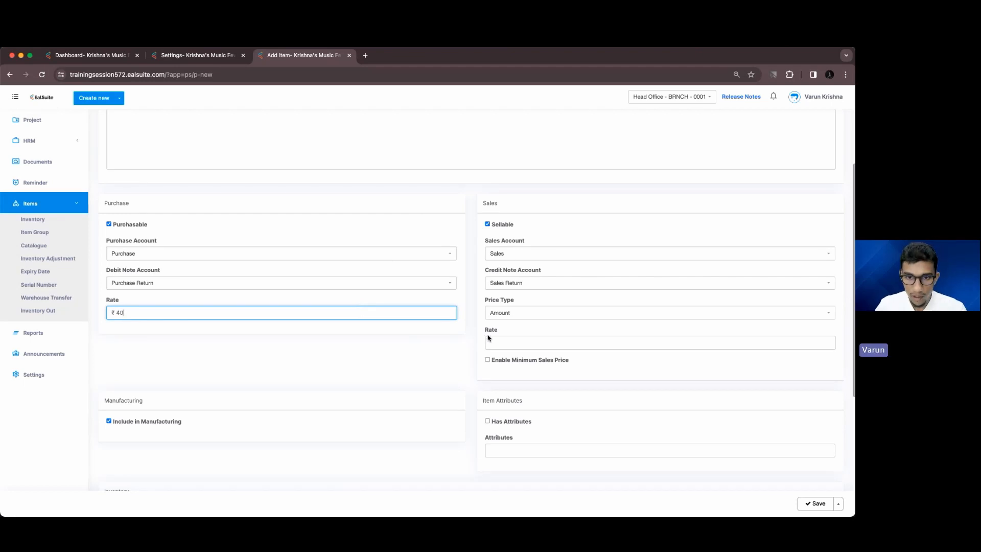
left_click(504, 338)
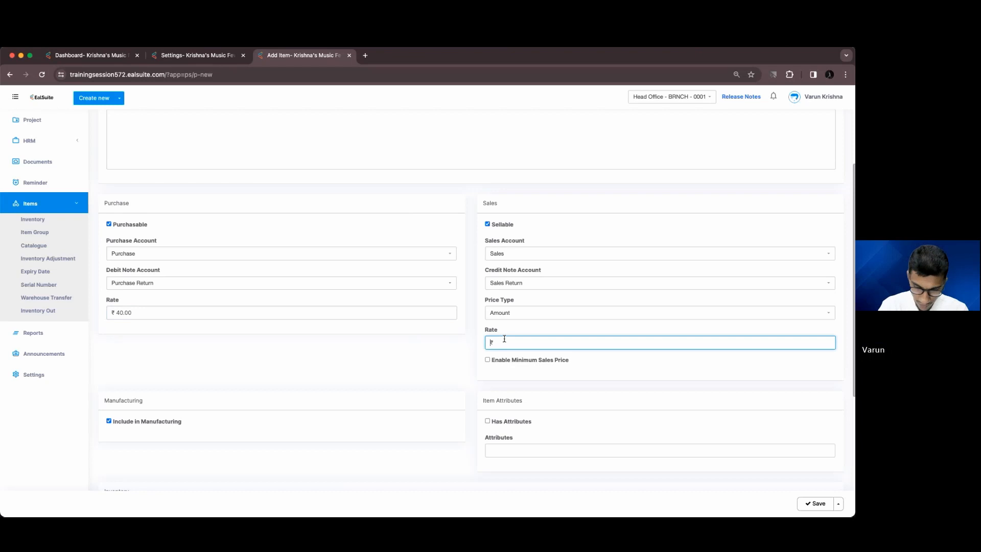
type("8")
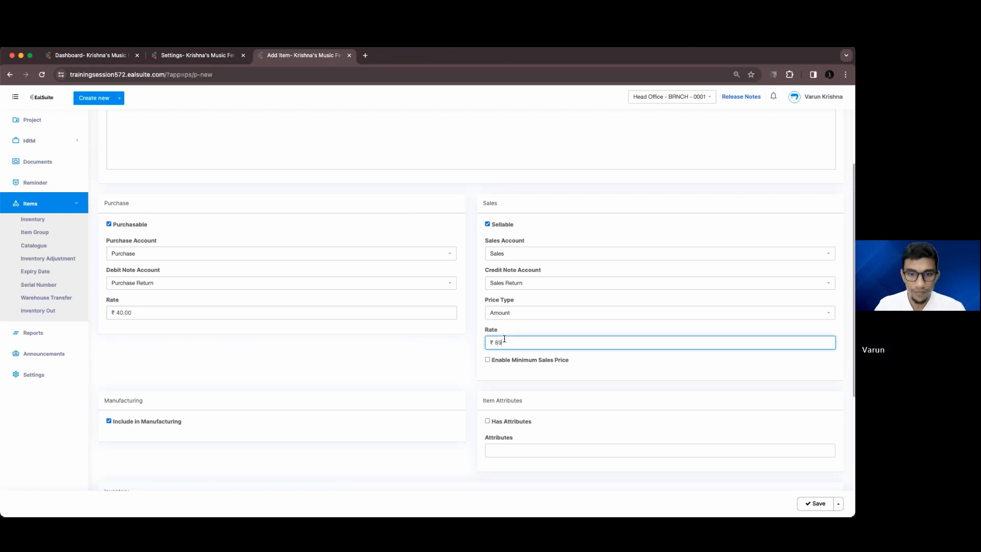
type("9")
scroll(438, 358, "down", 5)
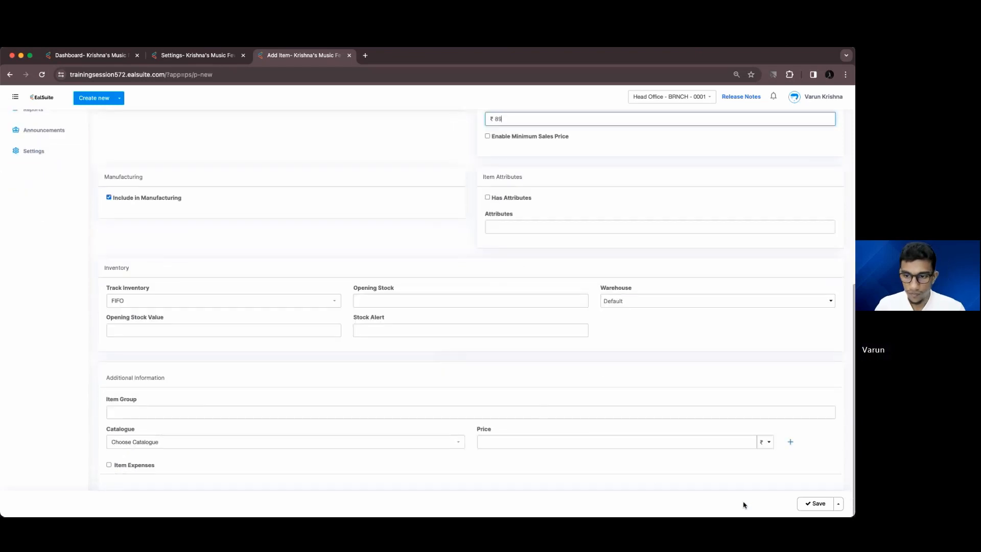
left_click(816, 504)
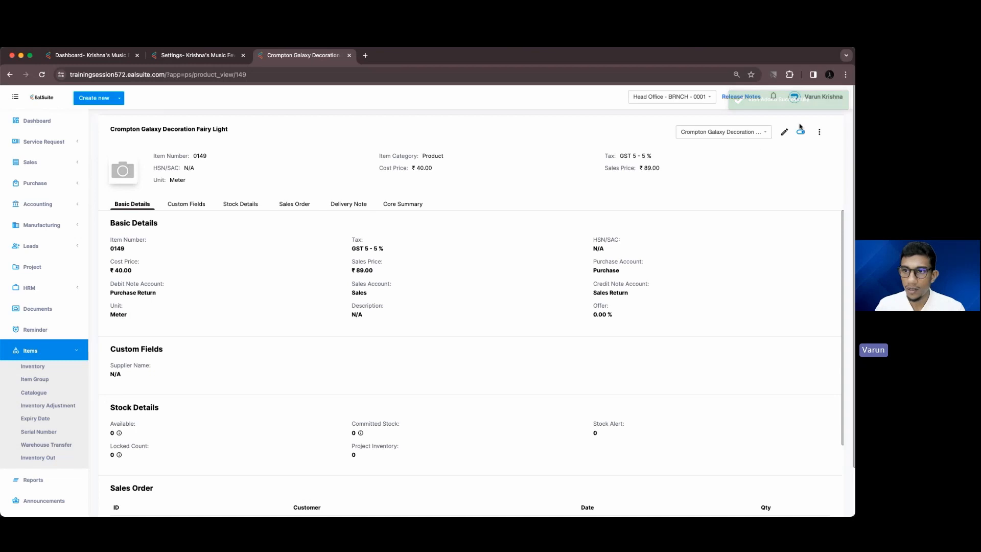
Add a Roll unit to the fairy light with conversion factor 5 and unit price 420
left_click(819, 133)
left_click(794, 149)
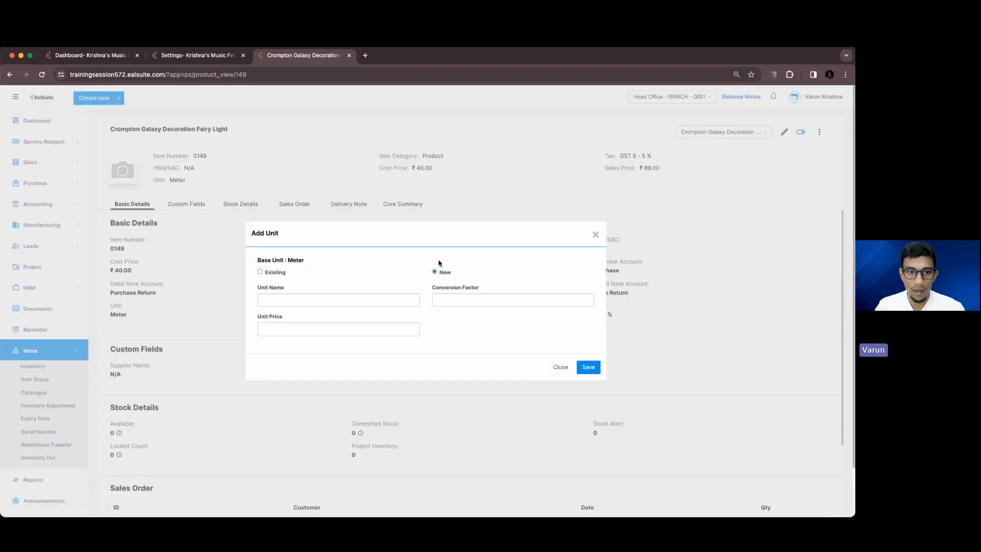
left_click(350, 300)
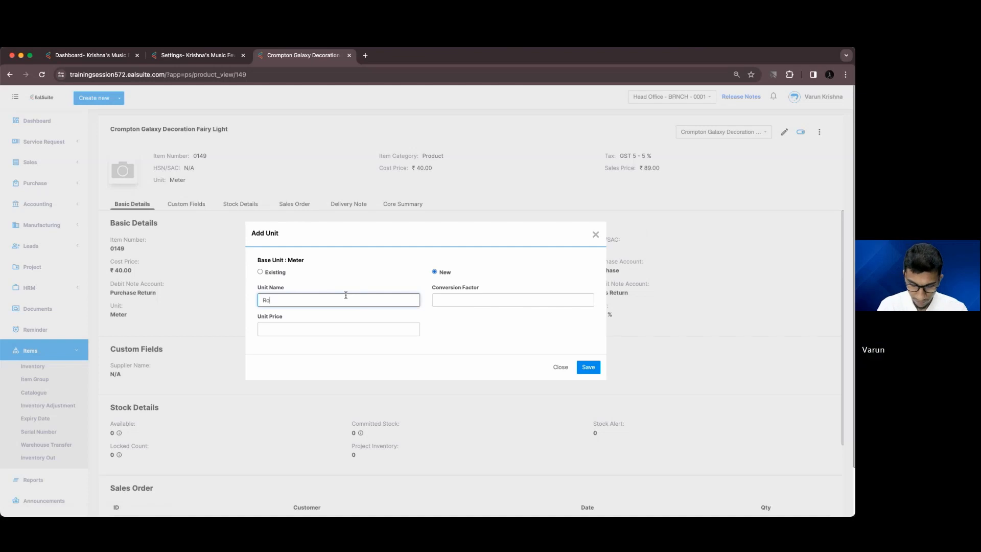
left_click(458, 305)
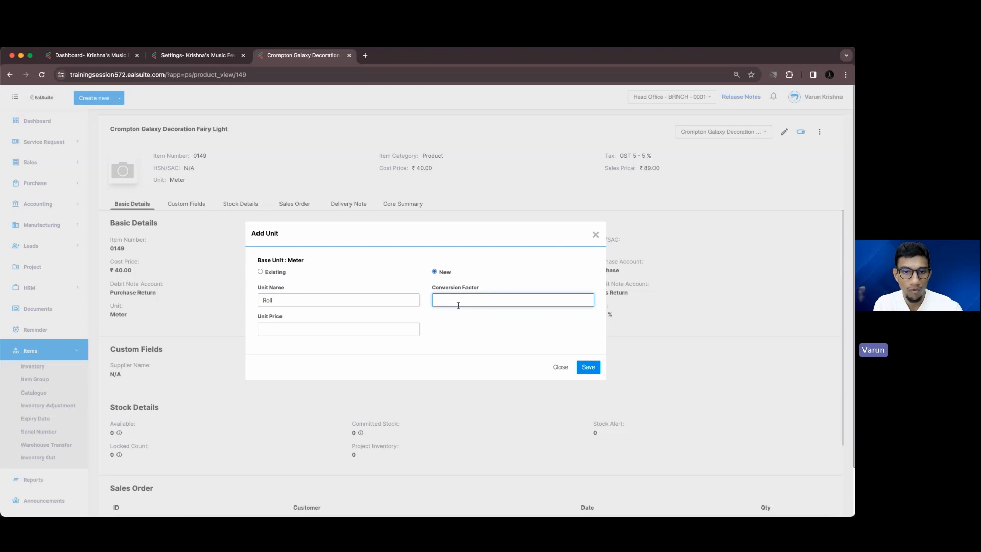
left_click(414, 334)
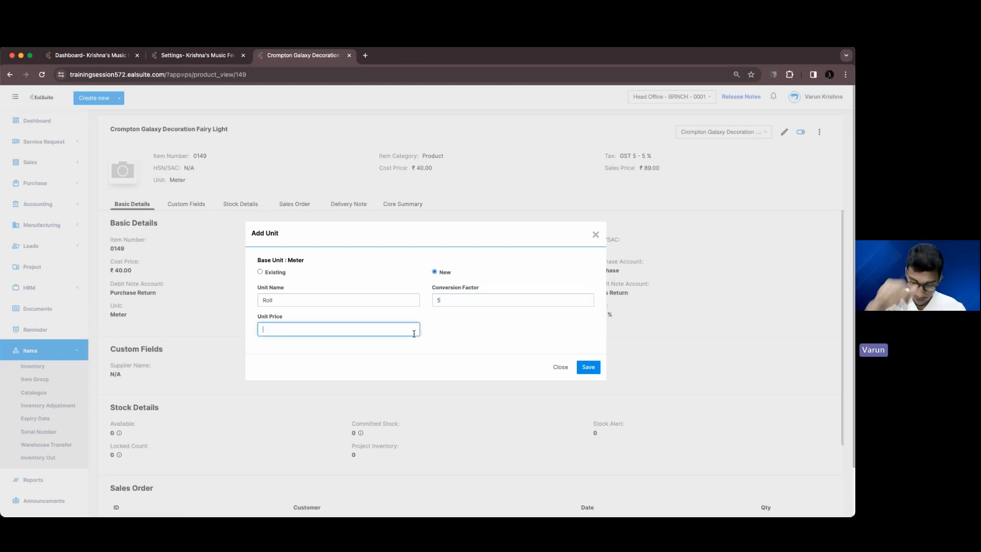
type("42")
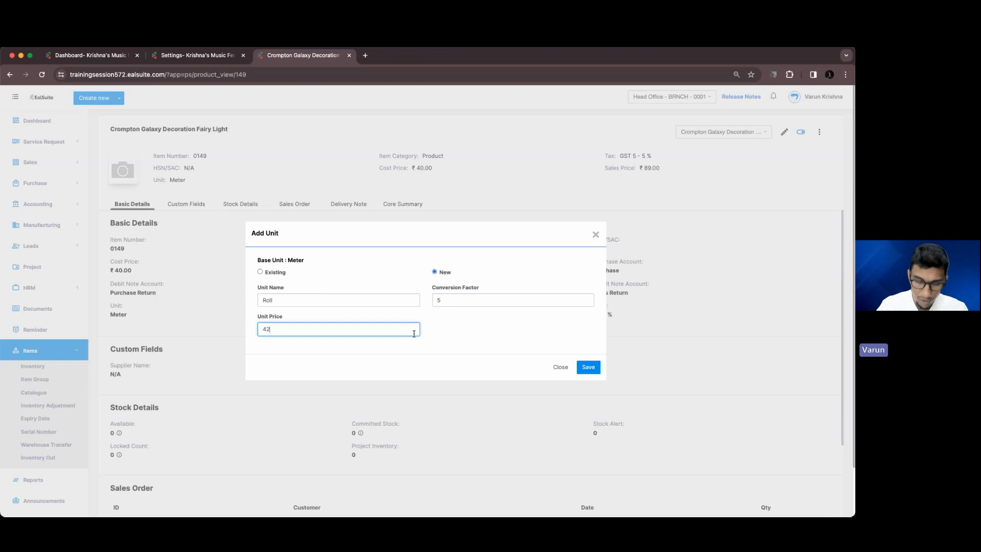
type("0")
left_click(587, 367)
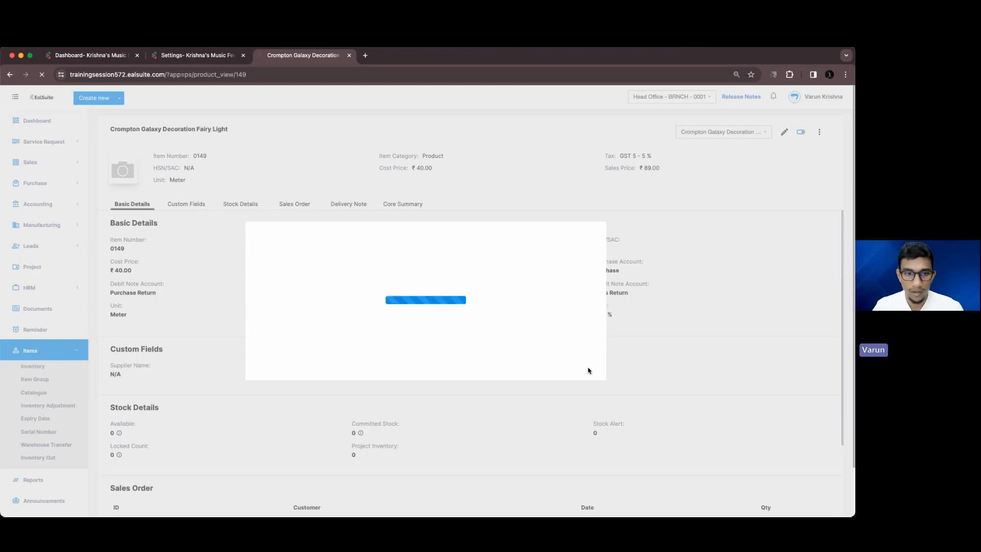
scroll(421, 337, "down", 5)
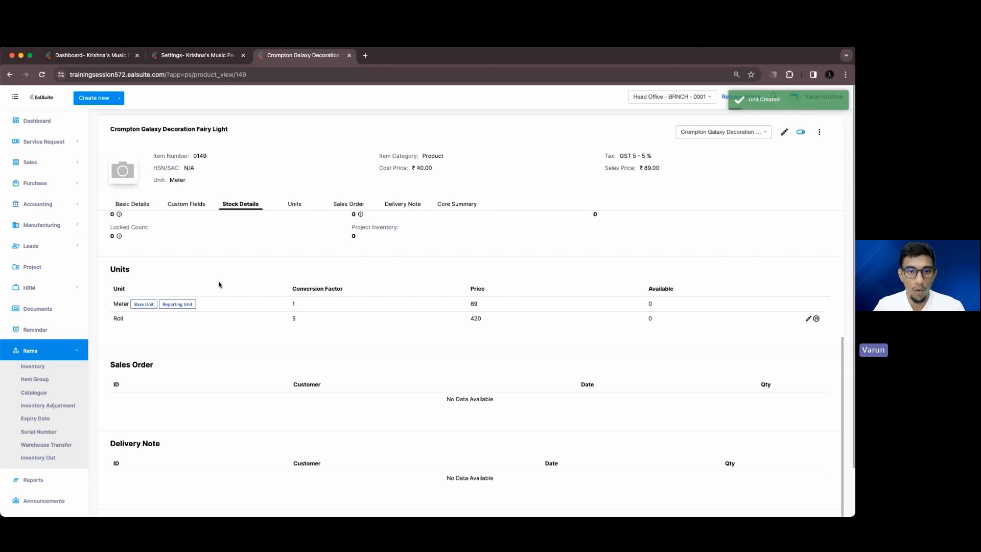
scroll(276, 284, "up", 5)
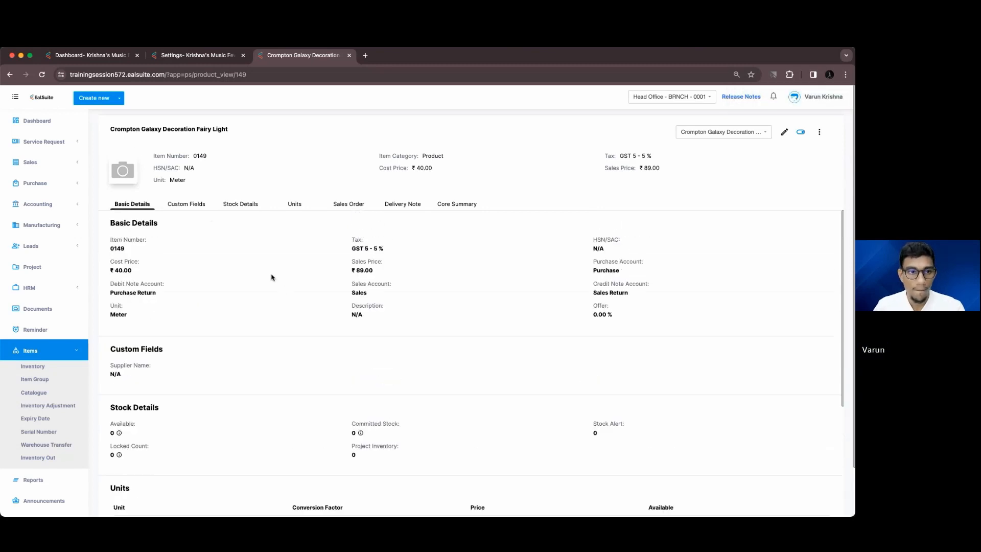
scroll(258, 330, "down", 5)
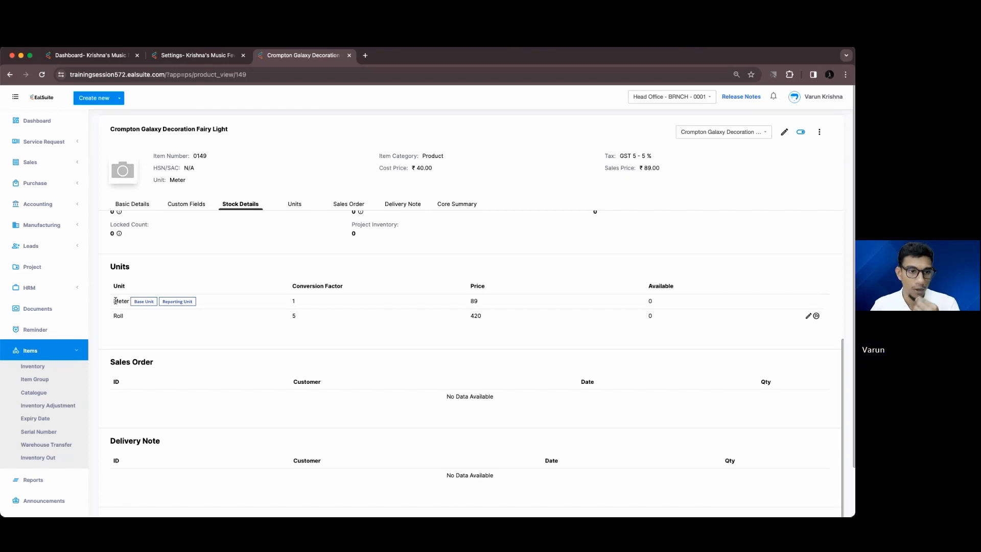
Create a new purchase bill for the East Coast State supplier
left_click(120, 98)
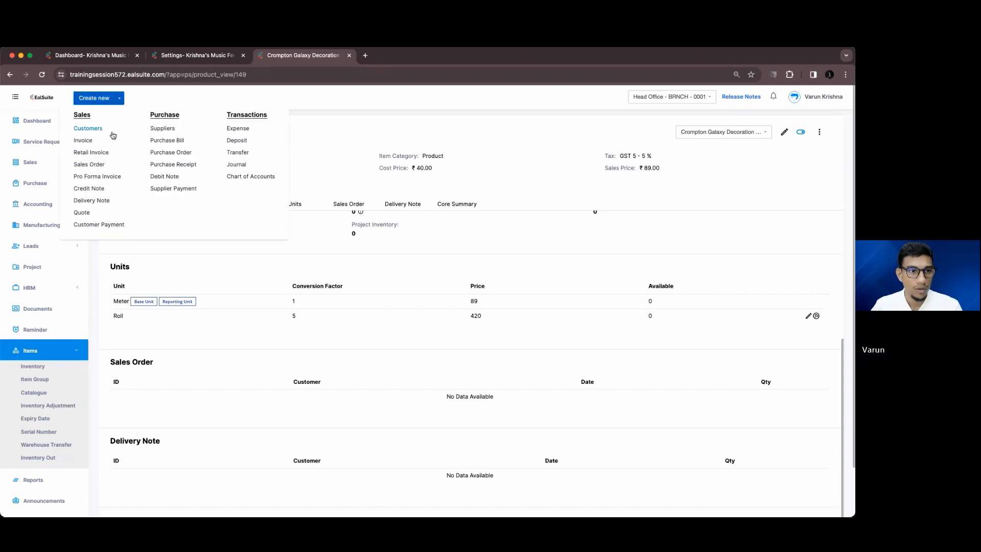
left_click(163, 139)
left_click(195, 189)
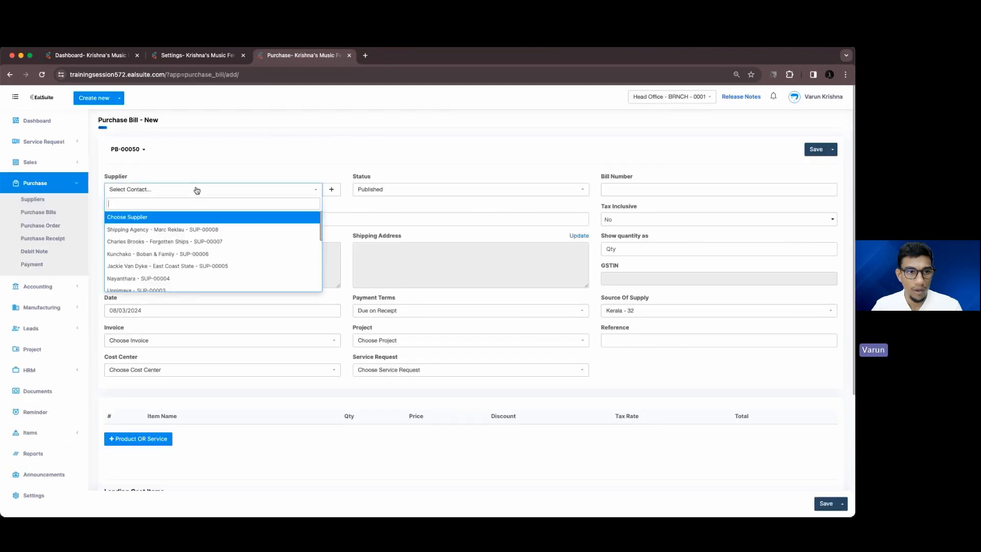
left_click(170, 265)
scroll(207, 238, "down", 5)
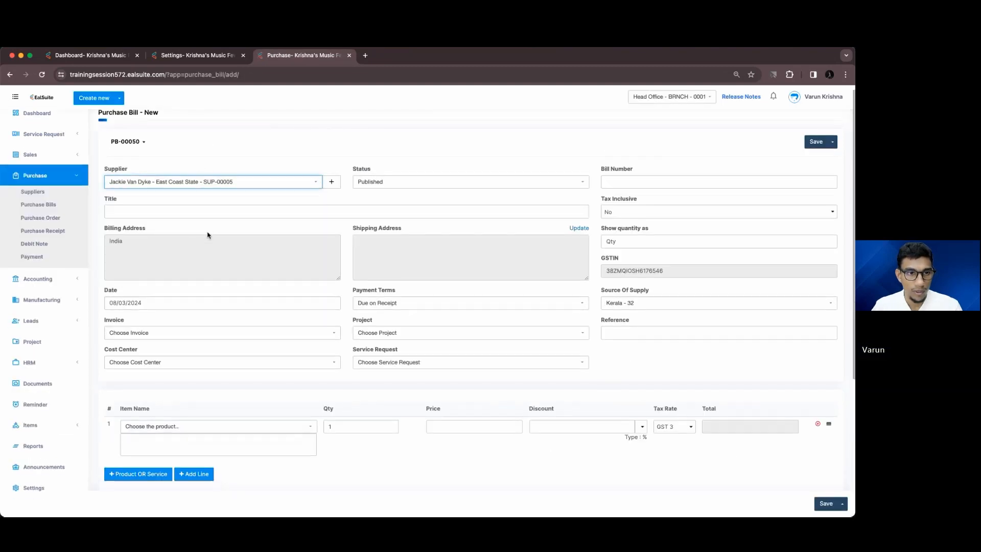
Add the Crompton Galaxy fairy light with quantity 50 and save the bill
left_click(193, 275)
type("cro")
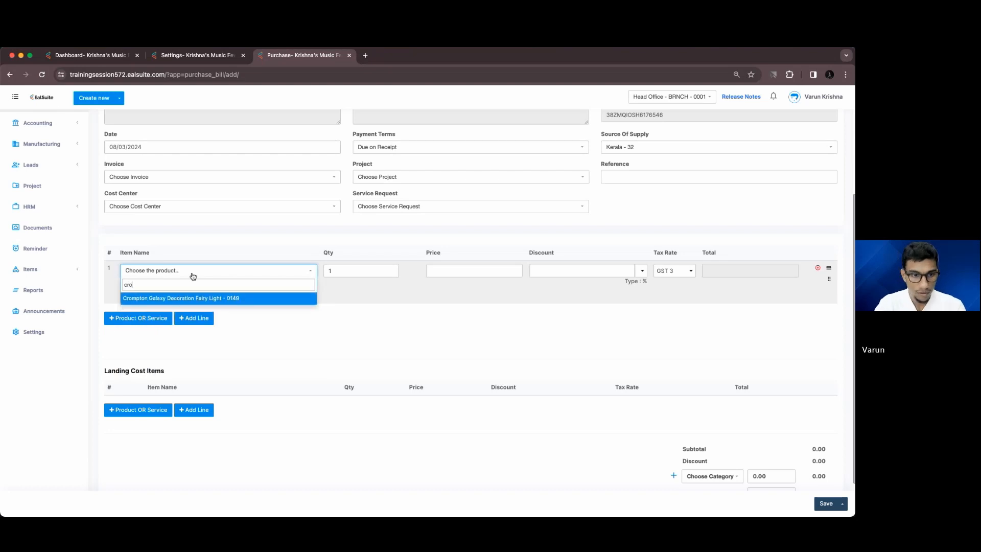
key("Return")
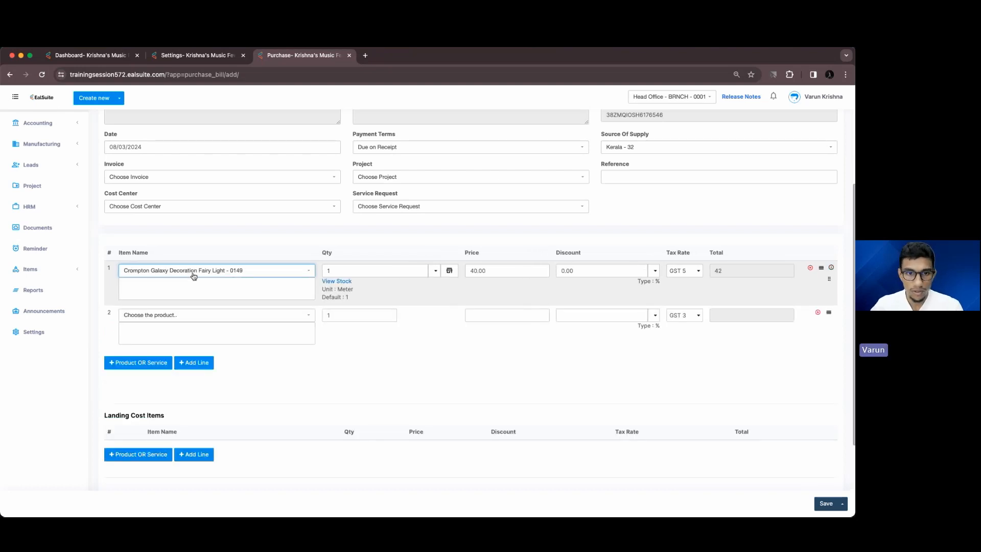
left_click(345, 271)
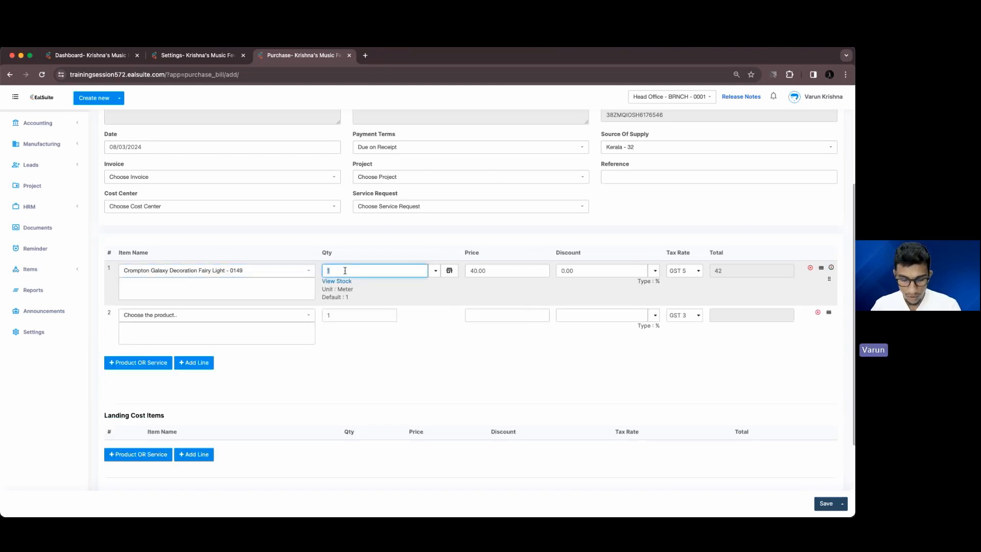
type("50")
left_click(445, 365)
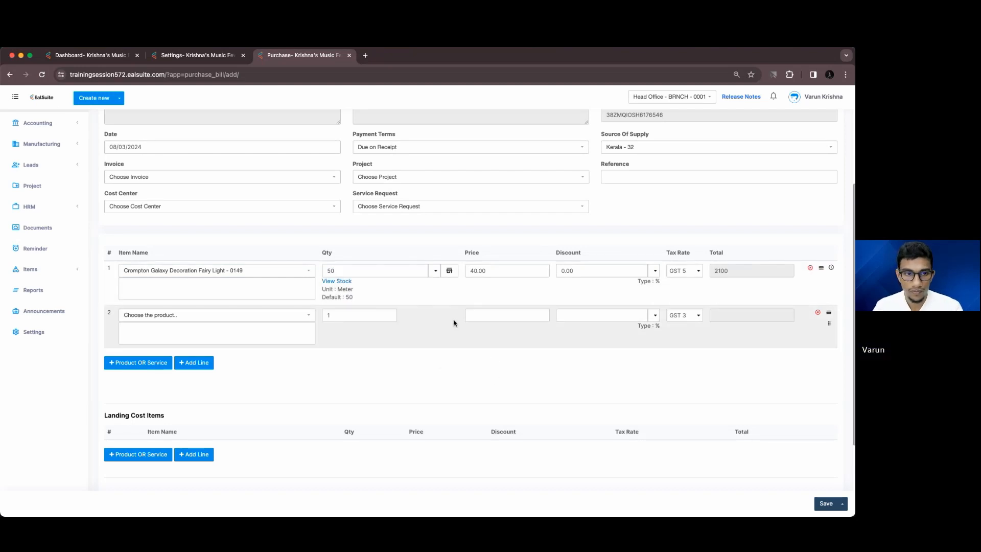
scroll(454, 321, "down", 3)
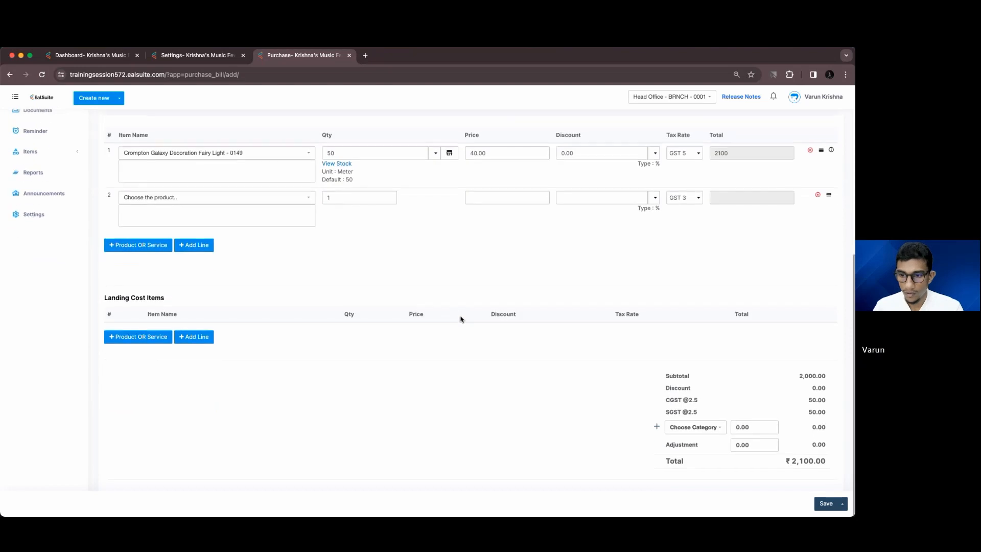
left_click(826, 504)
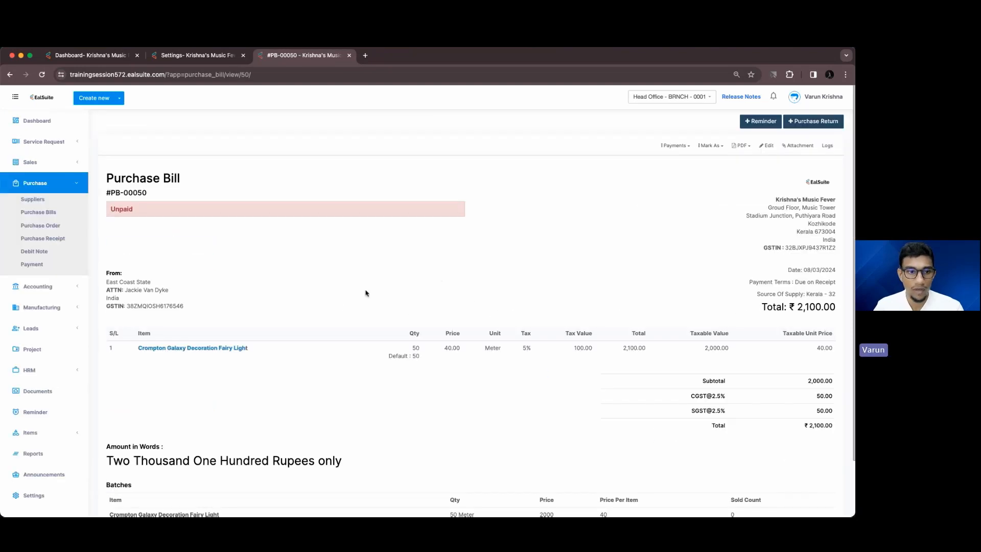
From the bill, open the fairy light's details and view its stock per warehouse
left_click(236, 348)
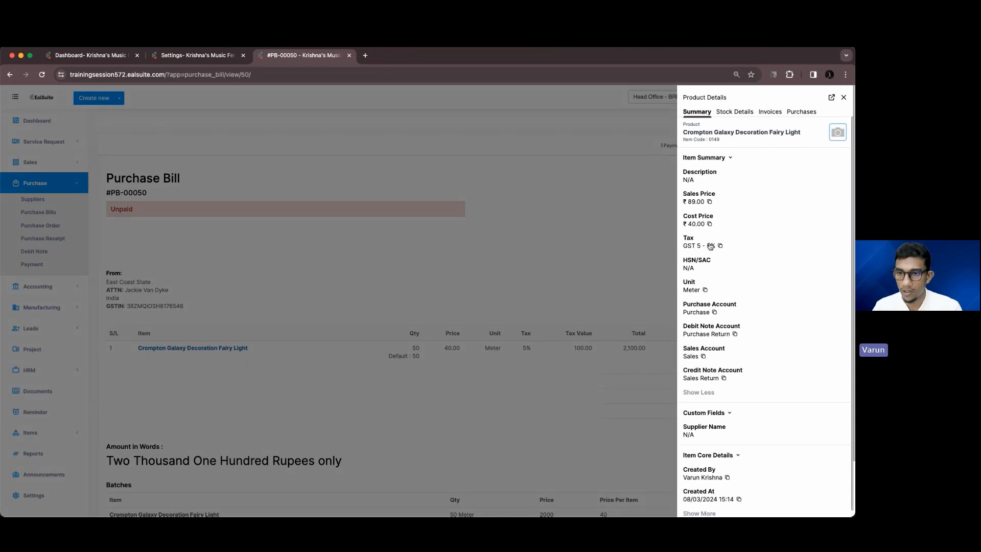
scroll(710, 275, "down", 1)
scroll(729, 160, "up", 1)
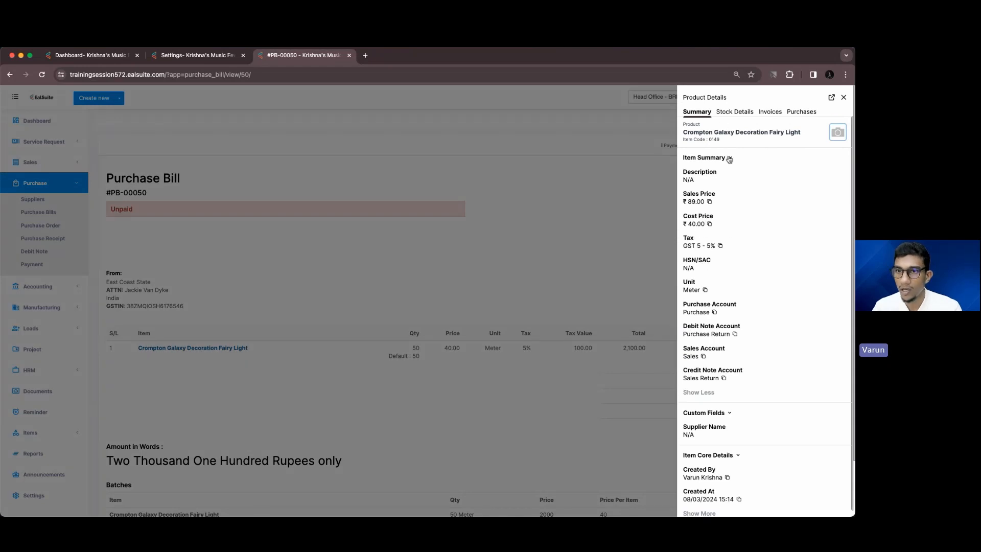
left_click(731, 112)
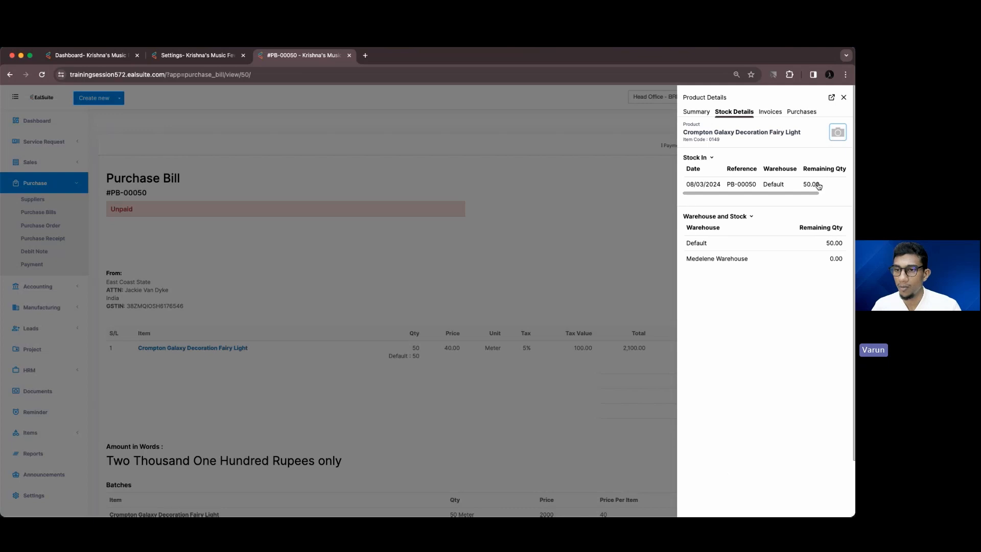
left_click(844, 97)
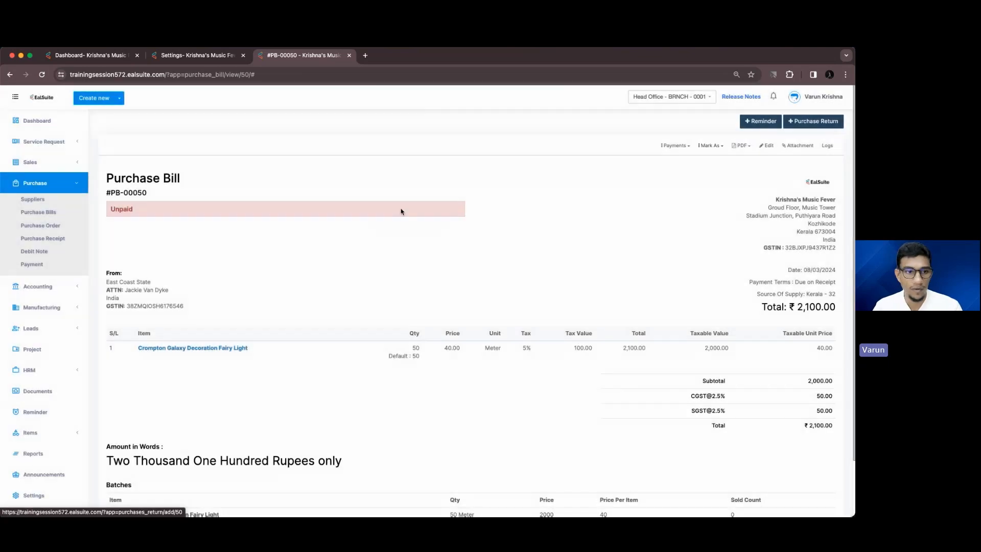
left_click(77, 185)
Expand the warehouse stock breakdown (Default 50, Medelene Warehouse 0), then open Items > Inventory
left_click(190, 348)
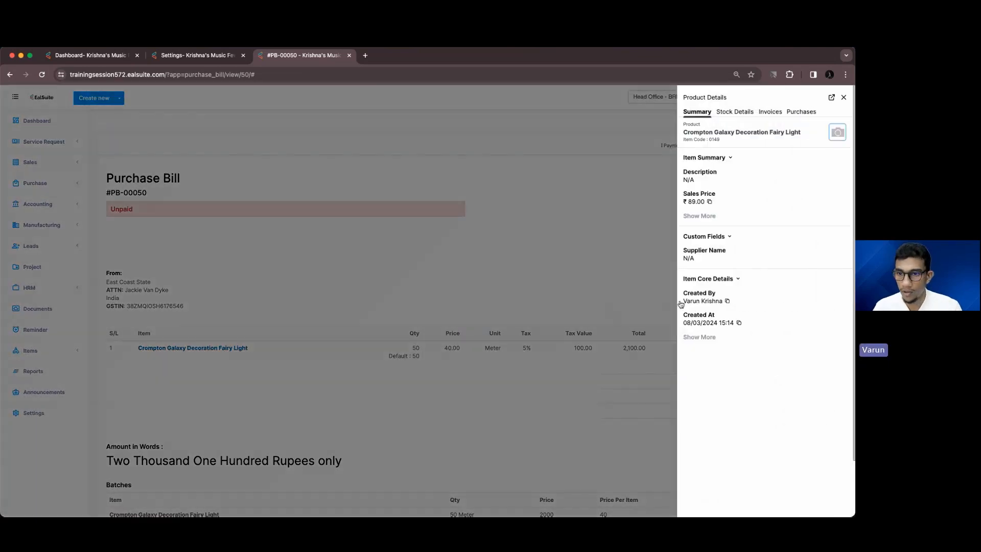
left_click(753, 112)
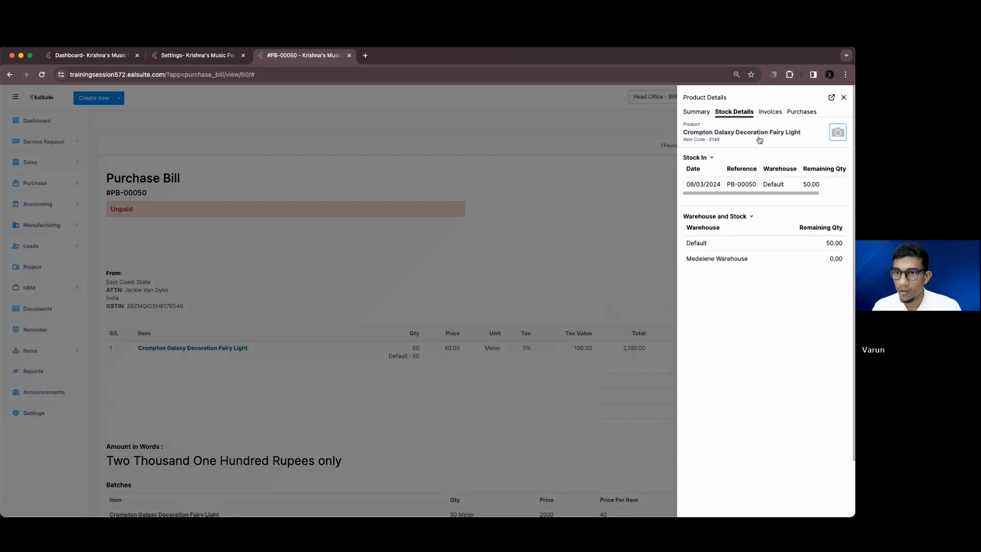
left_click(738, 220)
double_click(737, 219)
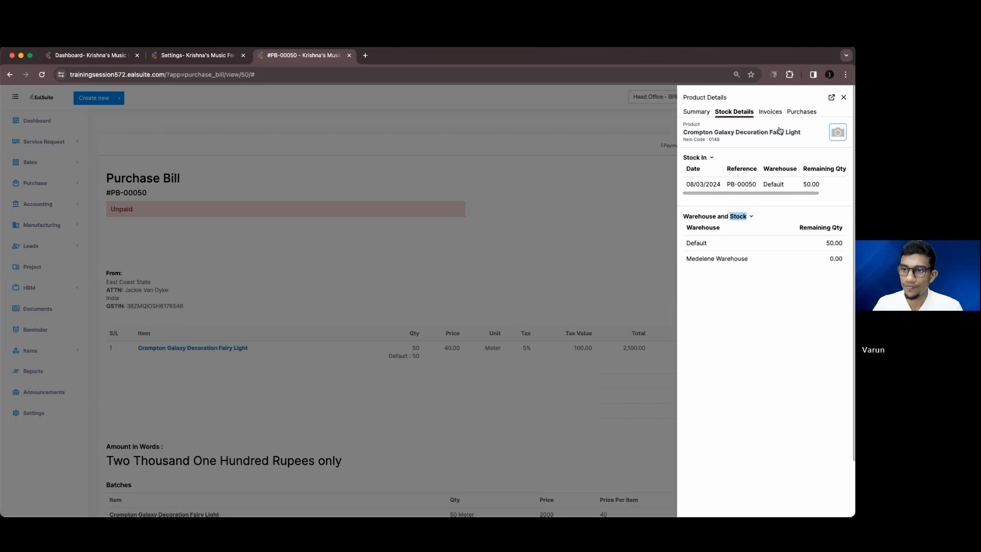
left_click(832, 99)
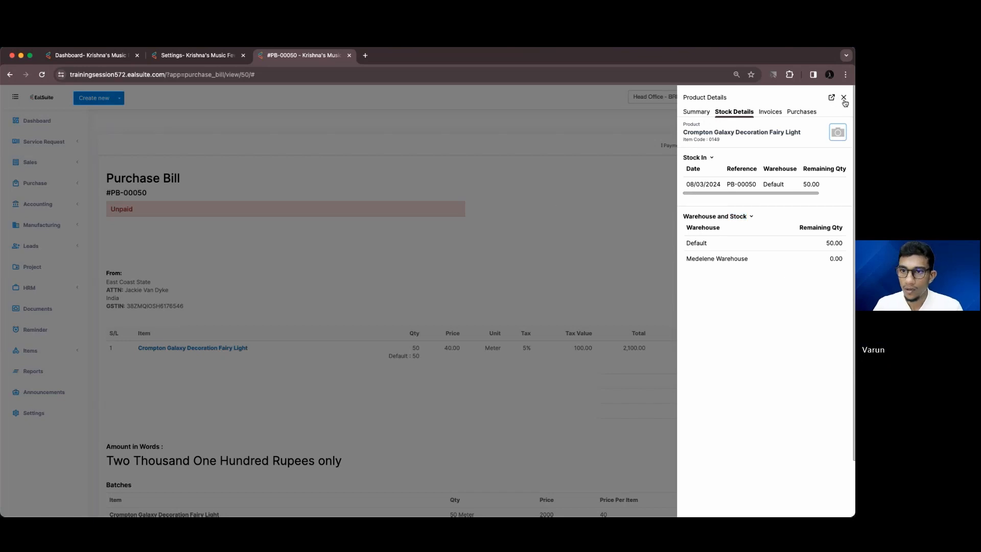
left_click(844, 97)
left_click(61, 350)
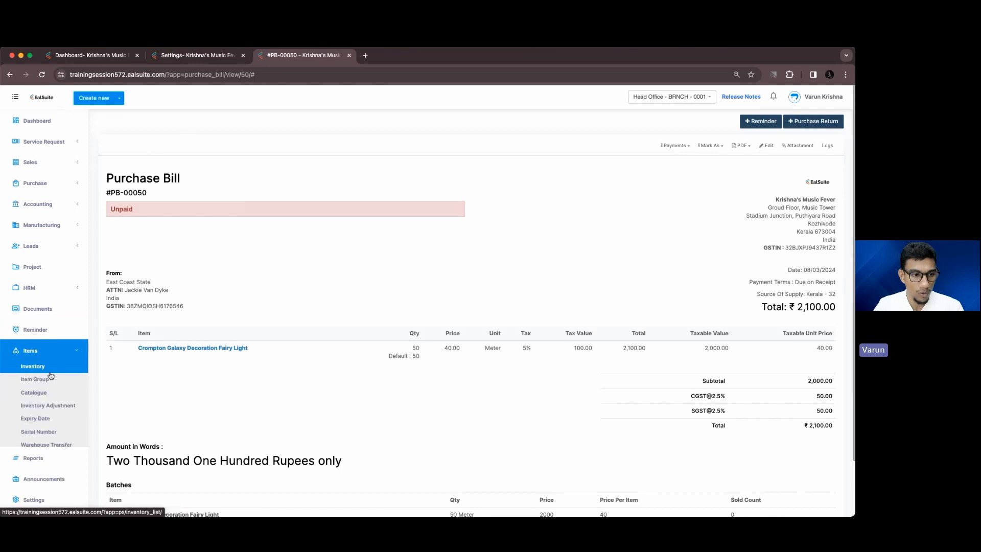
left_click(32, 367)
Search inventory for 'cro', open the Crompton Galaxy Decoration Fairy Light, and check its available stock
left_click(213, 180)
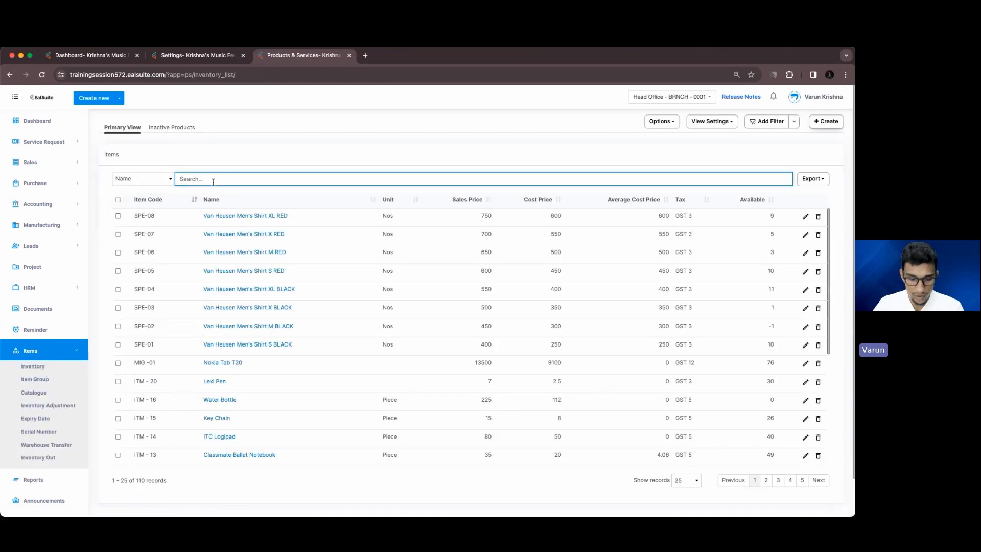
type("cro")
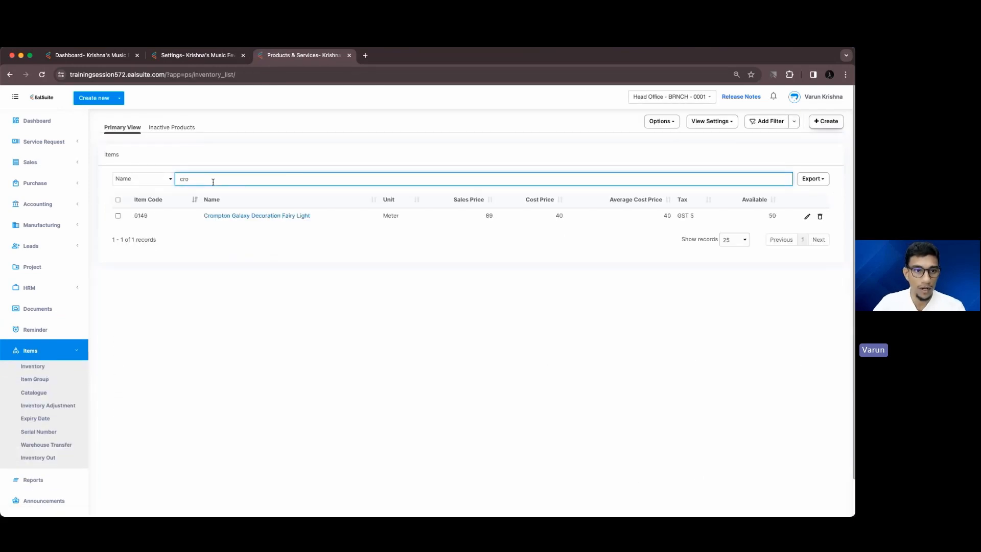
left_click(228, 215)
scroll(219, 276, "down", 3)
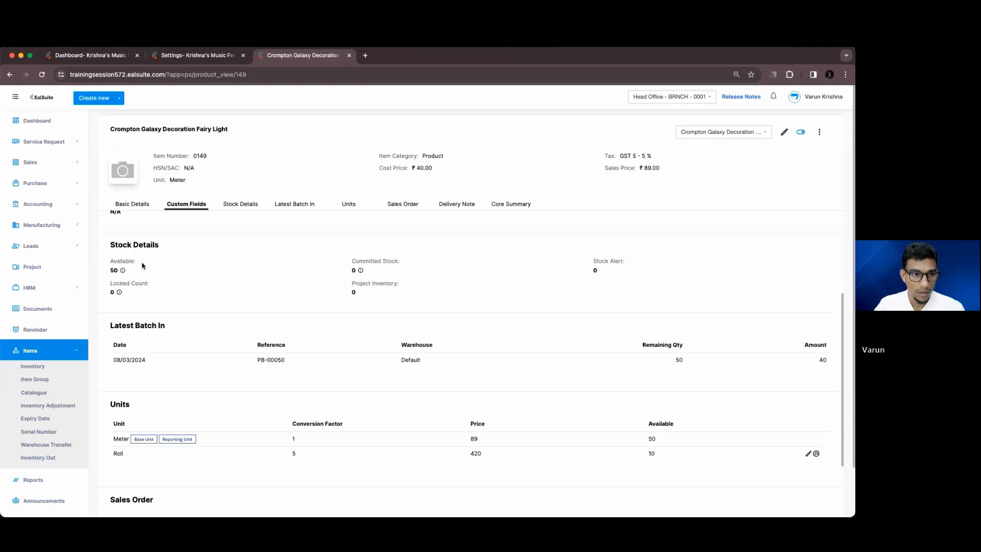
mouse_move(123, 270)
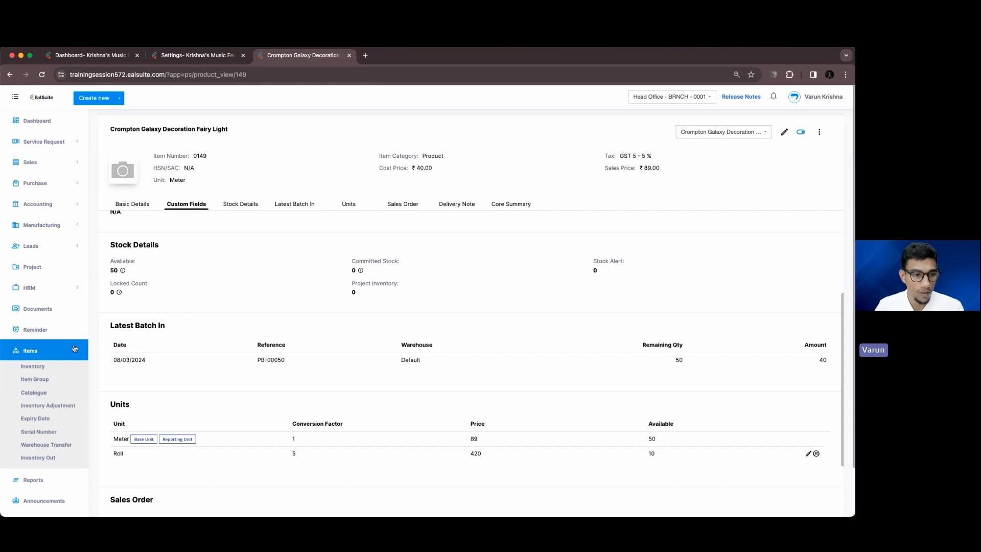
Open Warehouse Transfer in a new tab, place the product tab before Settings, and show the Dashboard
left_click(59, 444, "super")
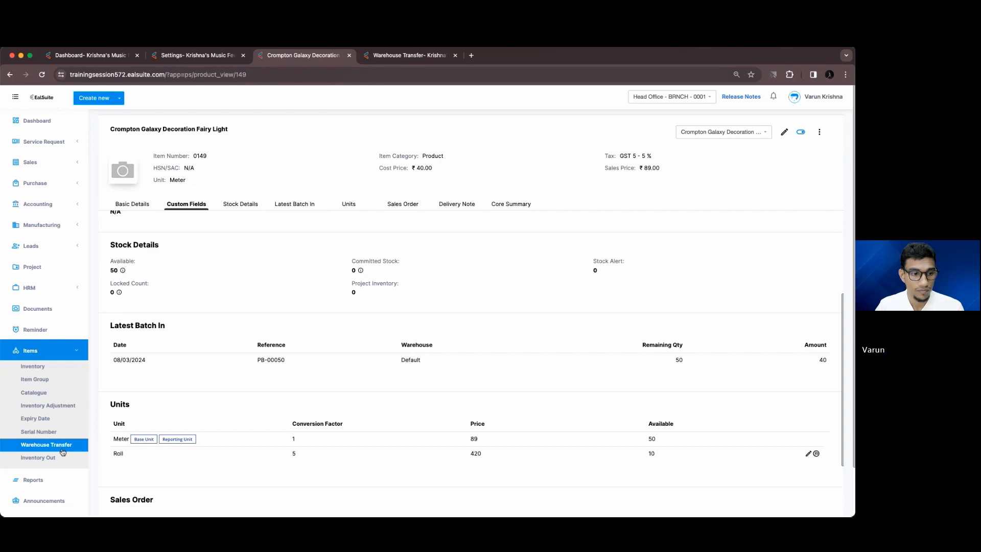
left_click_drag(260, 55, 180, 57)
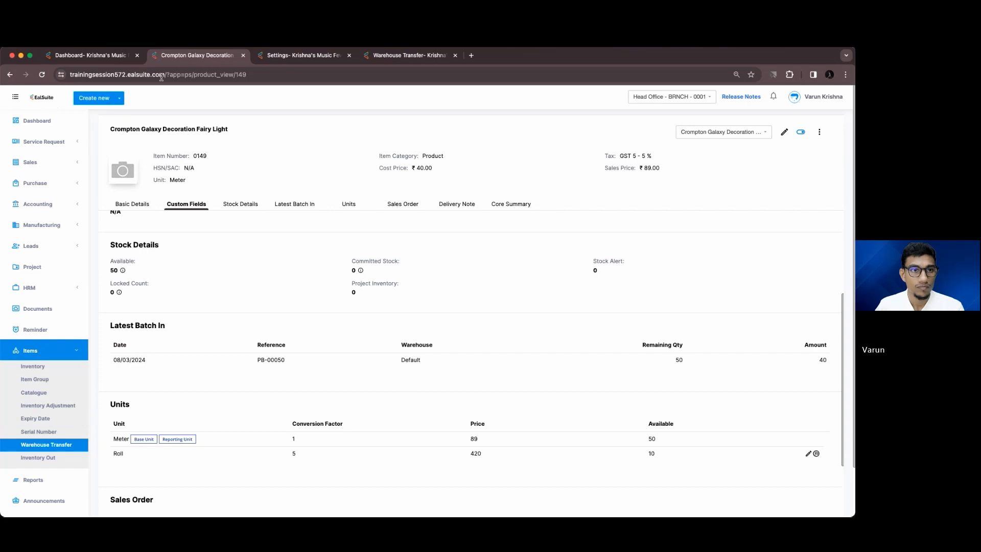
left_click(89, 56)
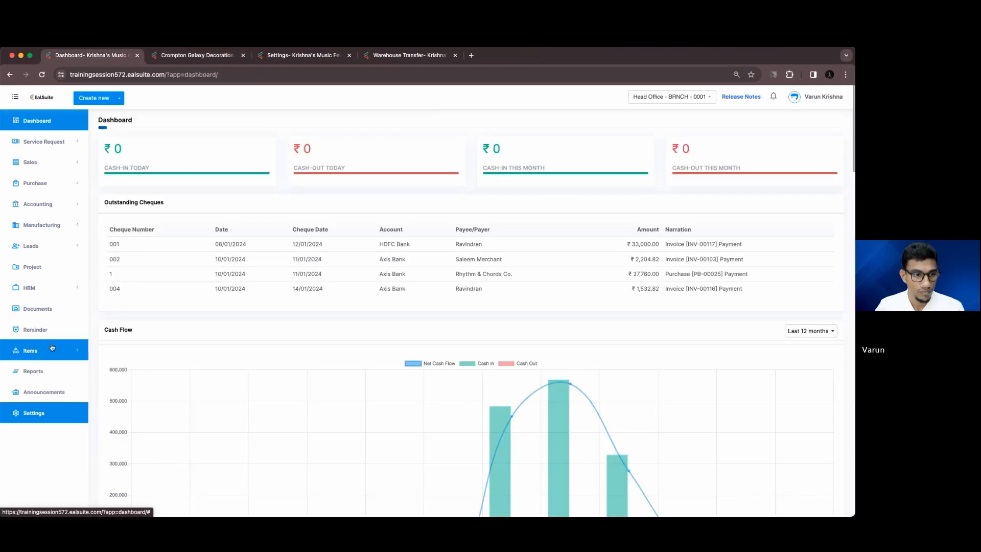
Start a new warehouse transfer from Default to Medelene Warehouse
left_click(46, 444)
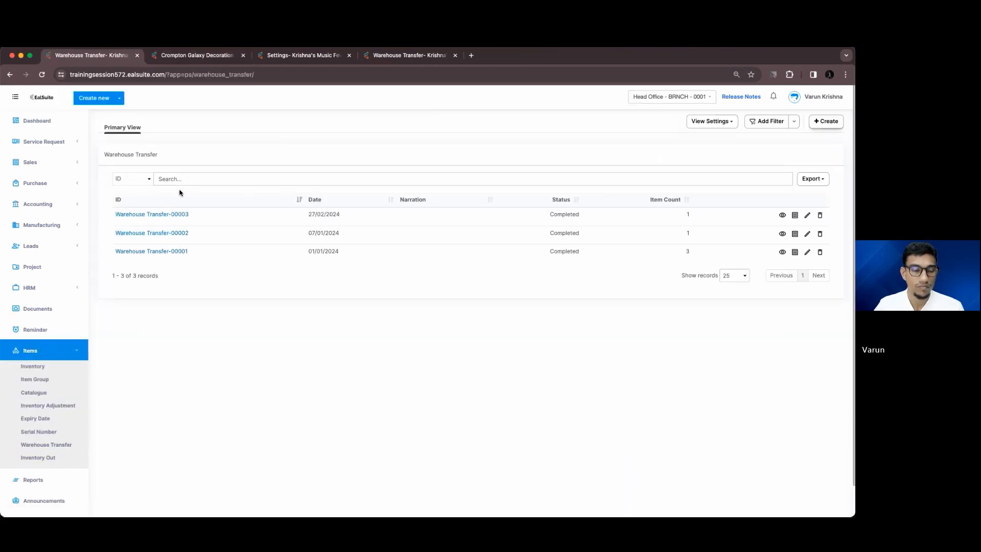
left_click(826, 121)
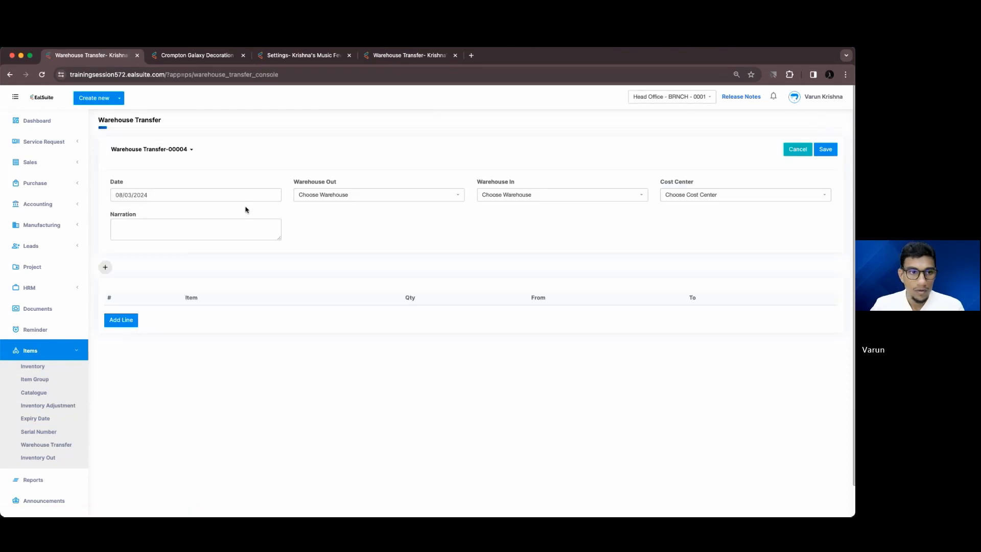
left_click(340, 196)
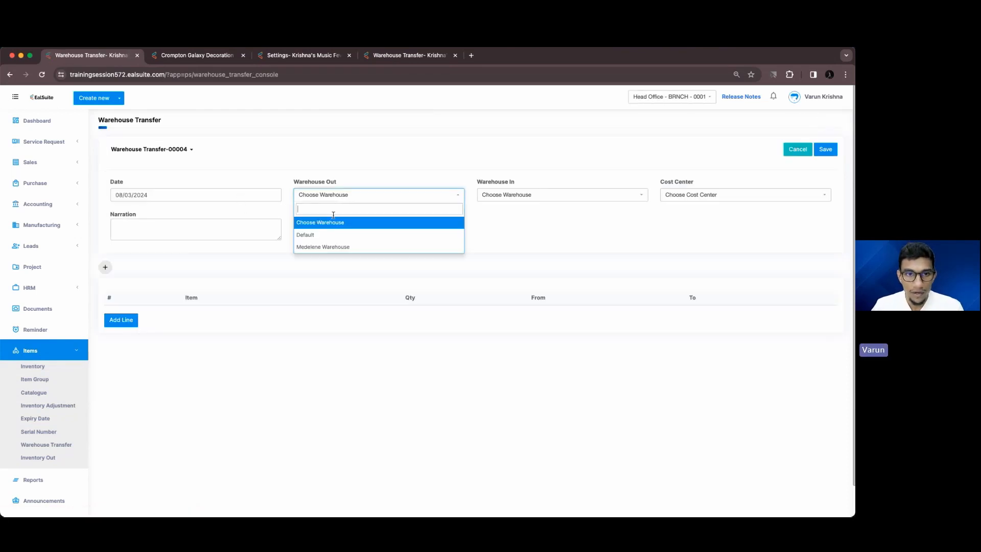
left_click(327, 234)
left_click(491, 195)
left_click(501, 254)
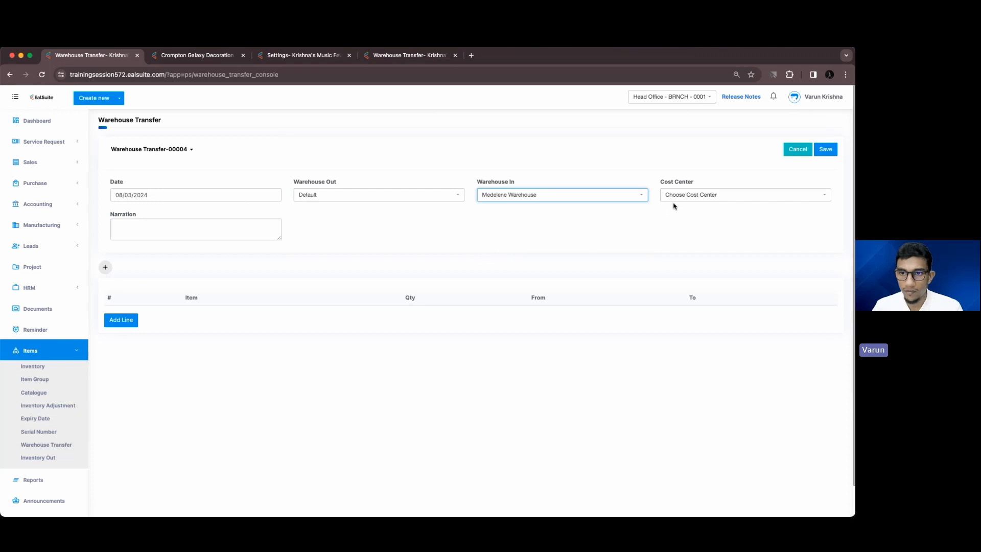
Add a line with the Crompton fairy light and a quantity of 5
left_click(123, 320)
left_click(168, 315)
type("c")
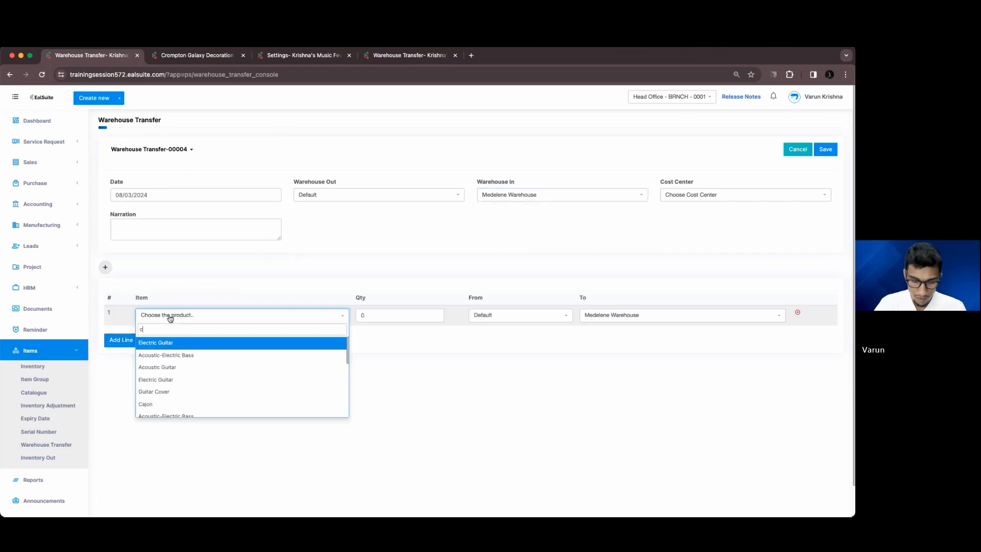
type("rom")
key("Return")
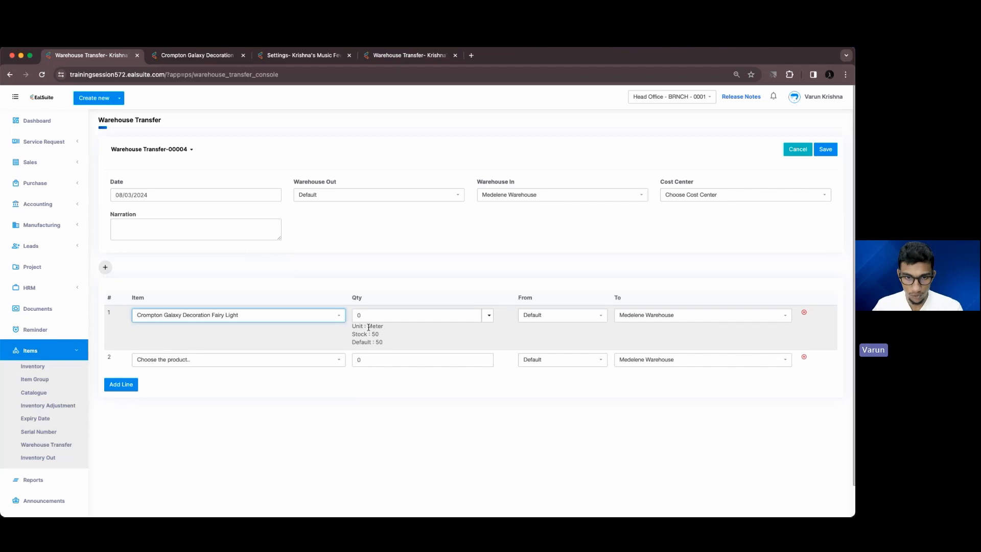
left_click(391, 316)
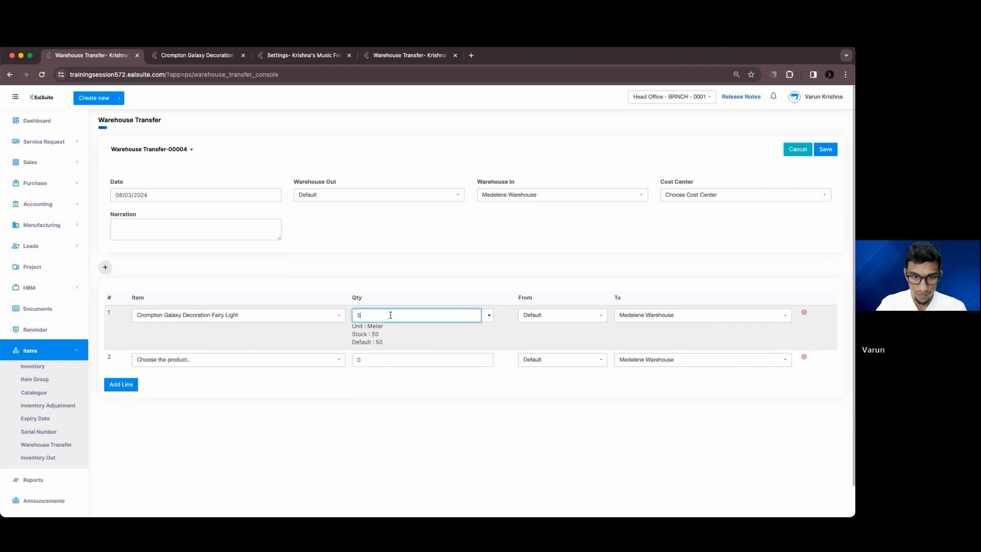
left_click(410, 282)
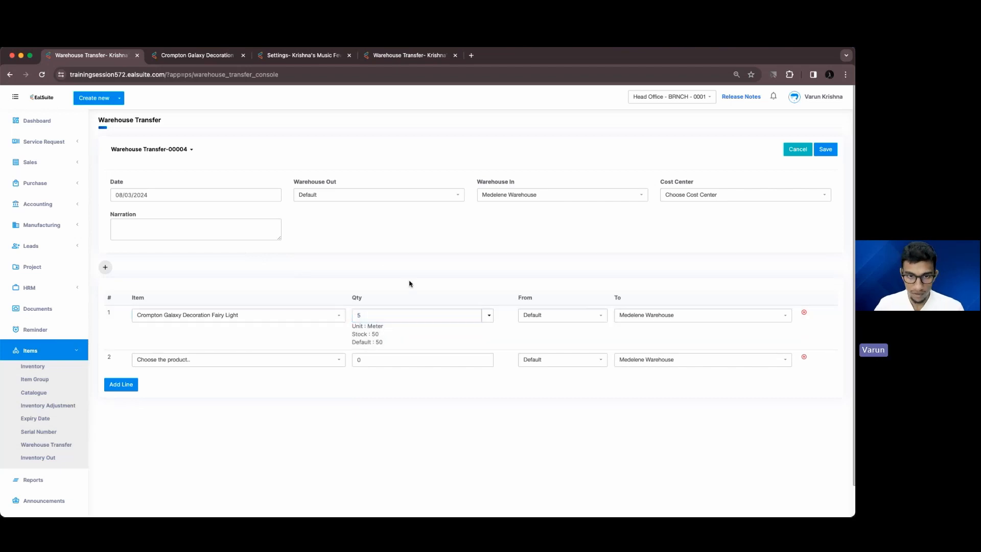
Show the Roll unit option, keep the unit as Meter, and save Transfer-00004
left_click(489, 315)
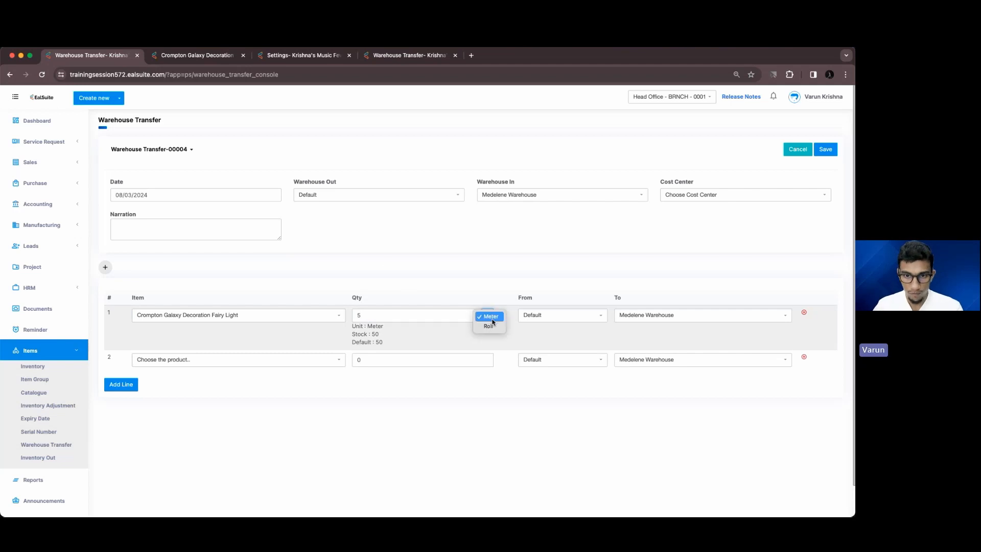
left_click(490, 326)
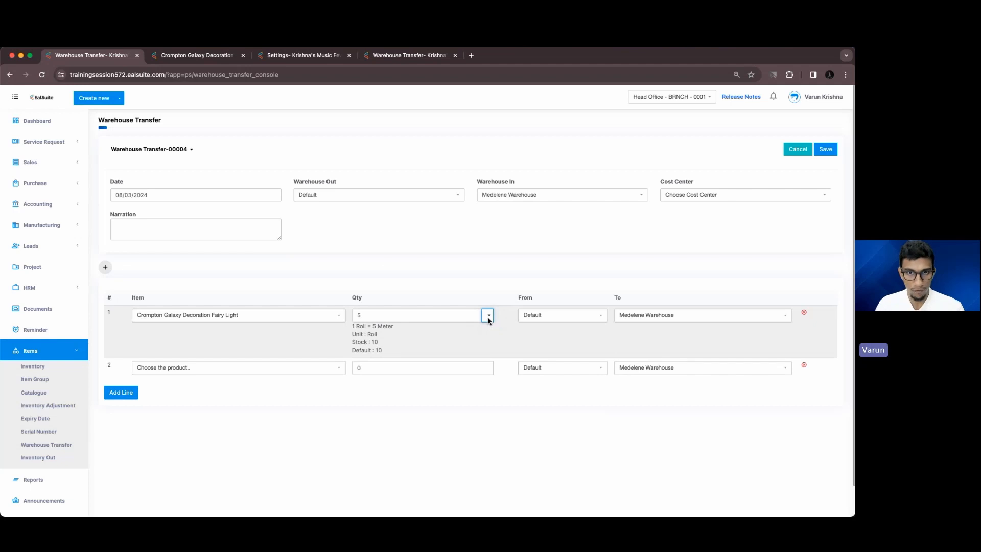
left_click(489, 315)
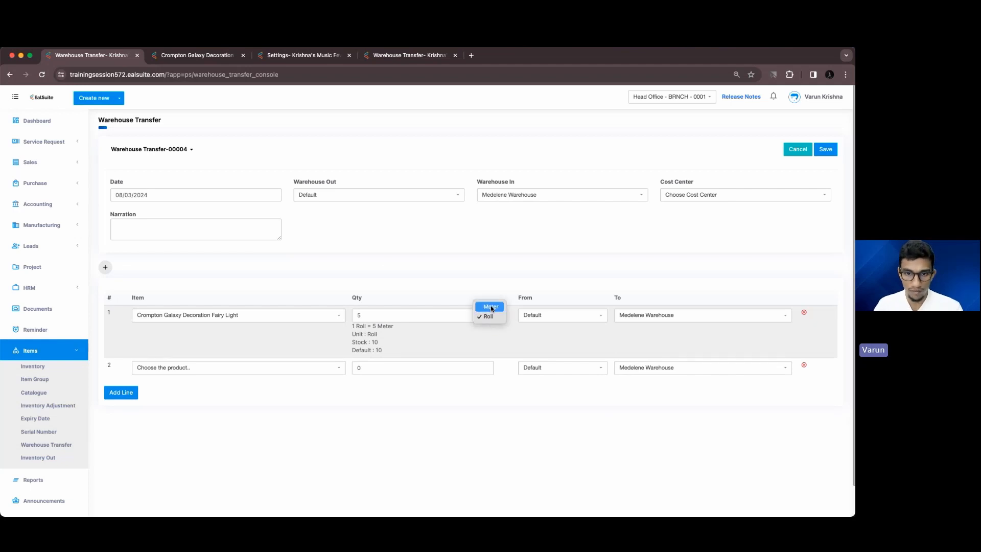
left_click(486, 307)
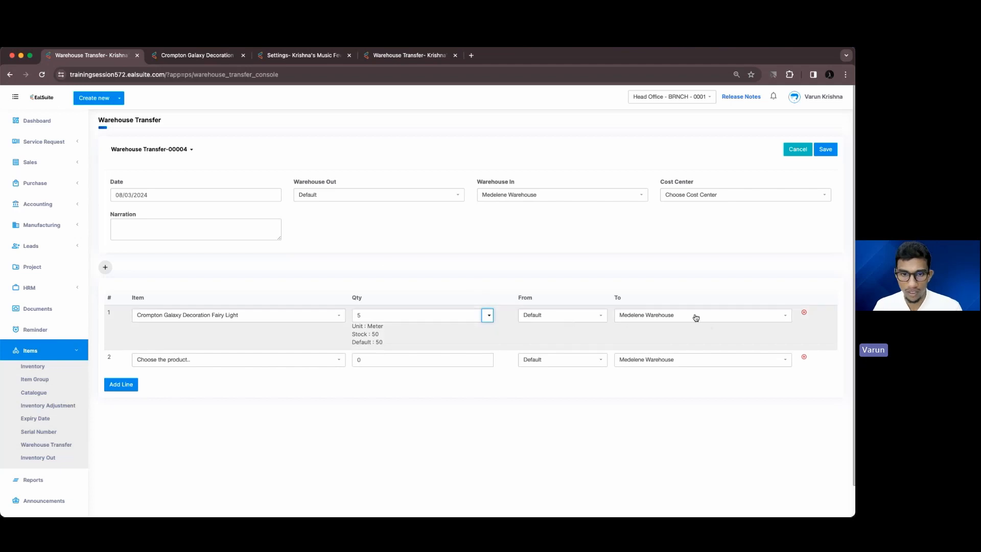
left_click(365, 315)
left_click(396, 278)
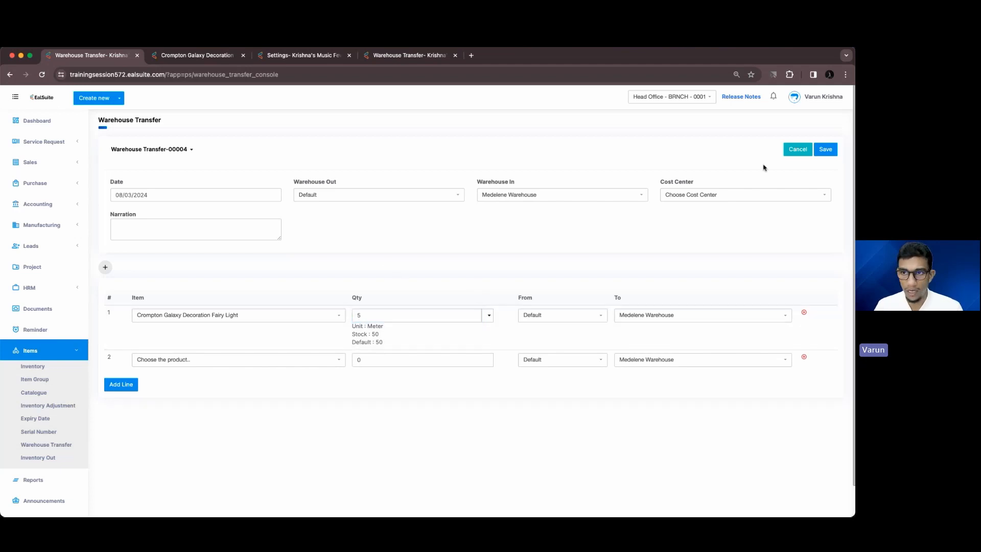
left_click(824, 150)
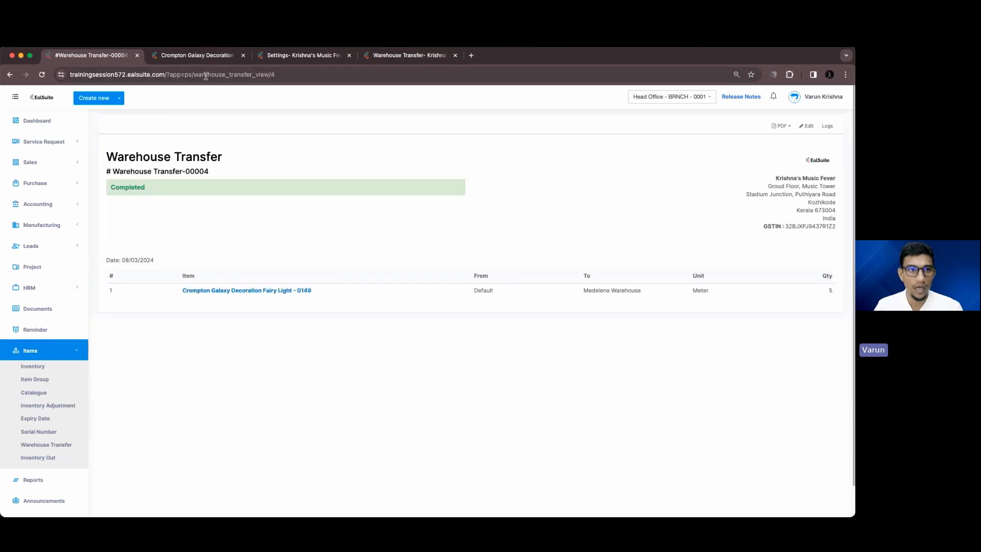
Refresh the fairy light's page to confirm 45 in Default and 5 in Medelene, then reopen the transfer list
left_click(197, 55)
left_click(42, 74)
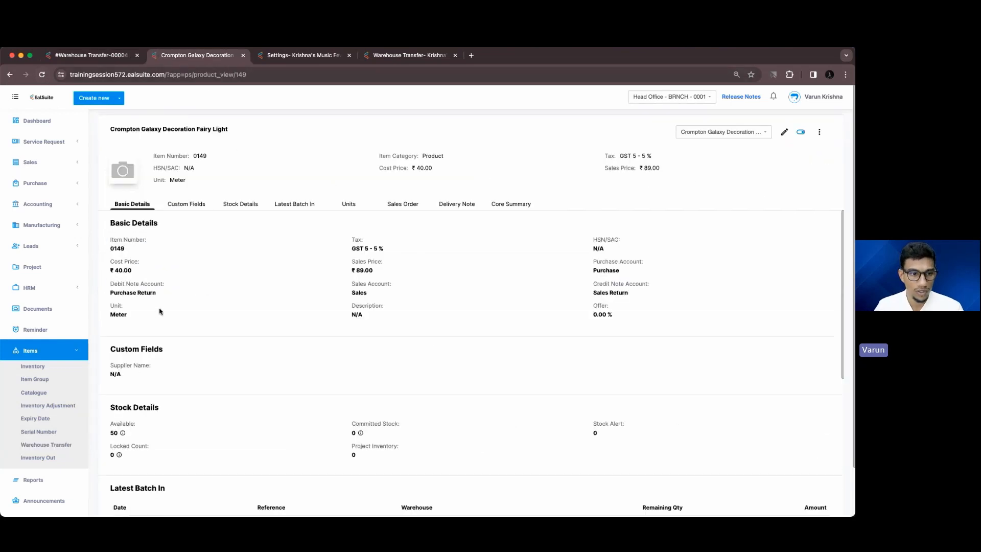
scroll(160, 313, "down", 2)
mouse_move(123, 324)
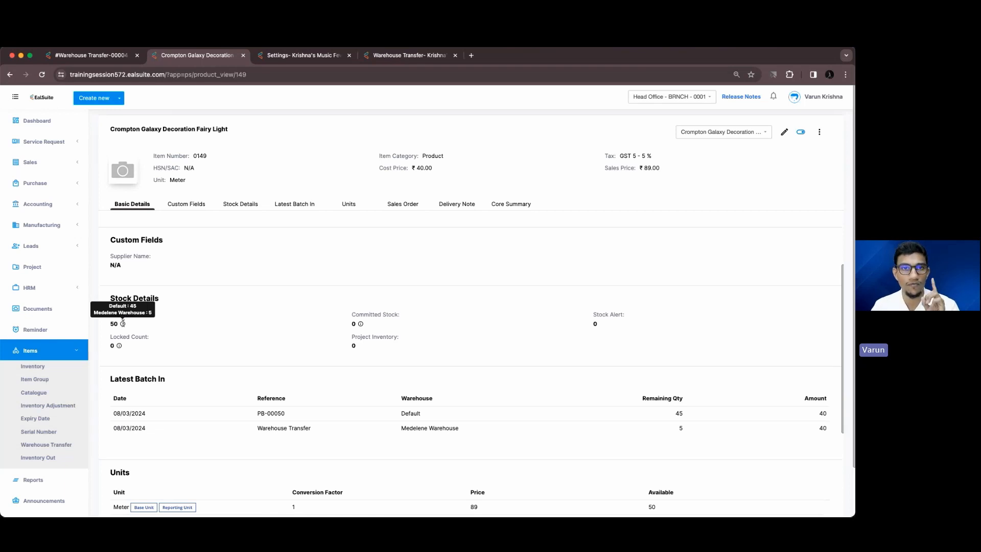
left_click(92, 56)
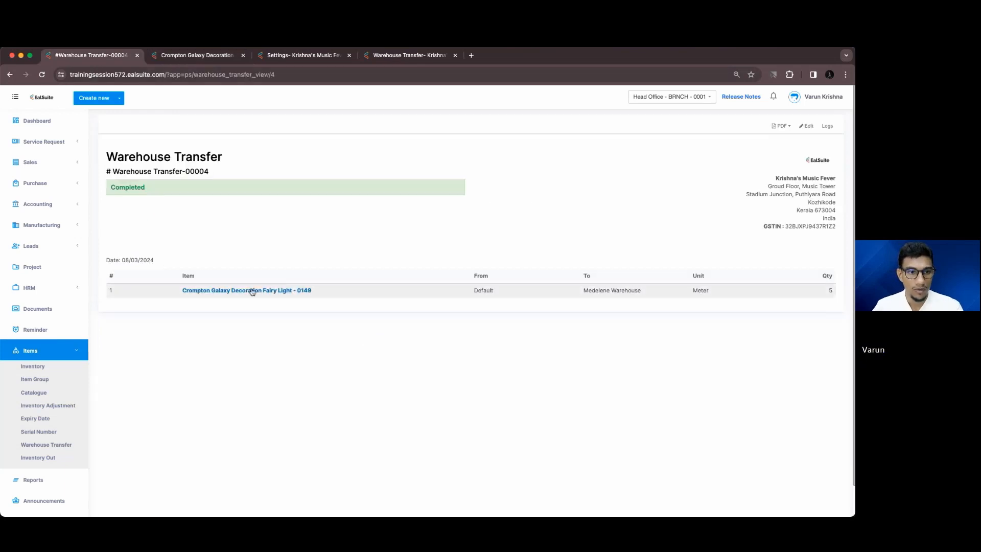
left_click(56, 445)
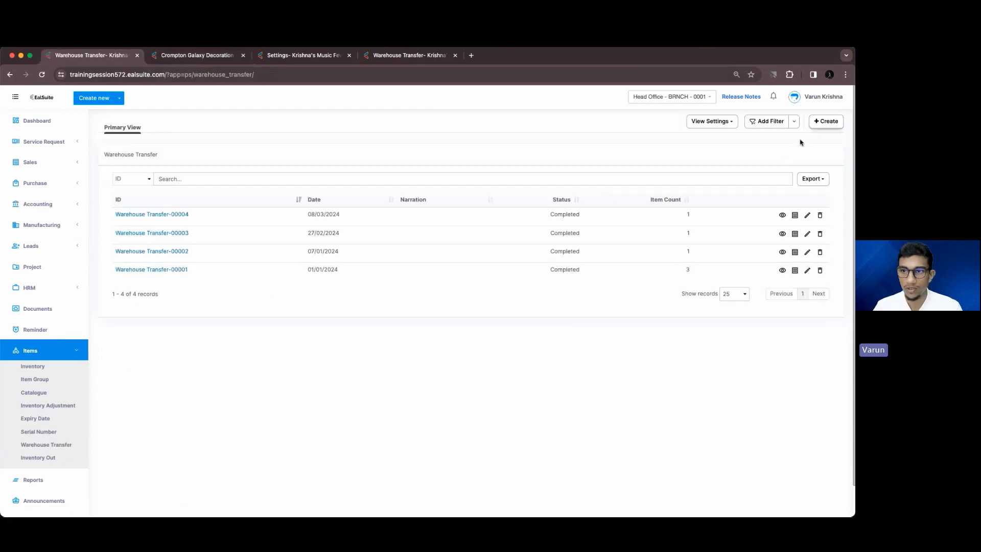
Start another warehouse transfer from Default to Medelene Warehouse
left_click(825, 122)
left_click(354, 196)
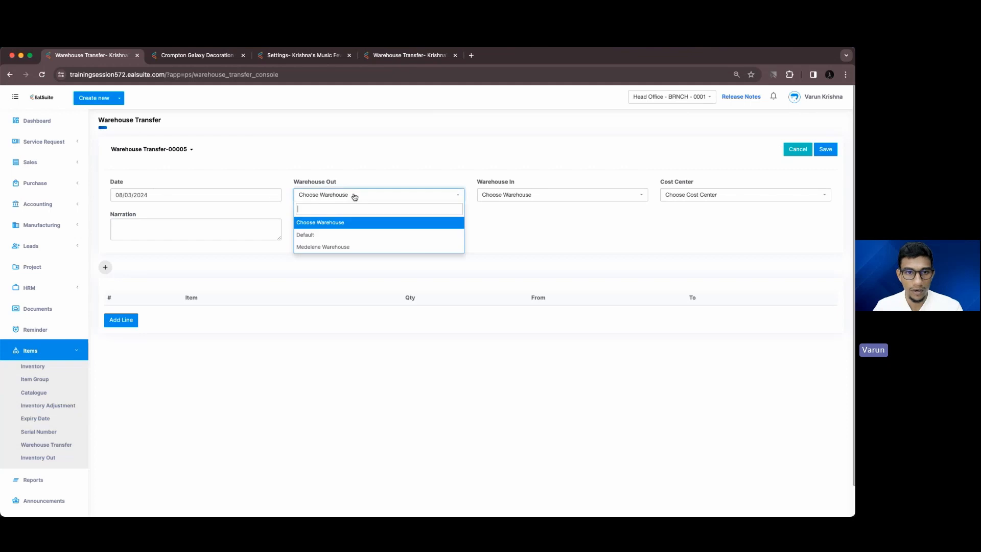
left_click(337, 236)
left_click(502, 200)
left_click(499, 248)
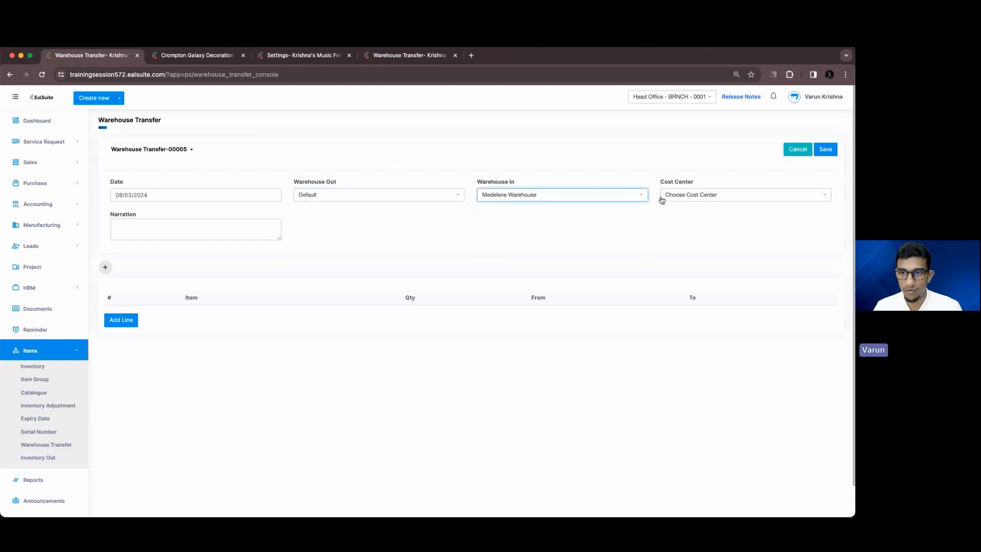
Add a Crompton Galaxy Decoration Fairy Light line of 5 Rolls
left_click(121, 320)
left_click(183, 315)
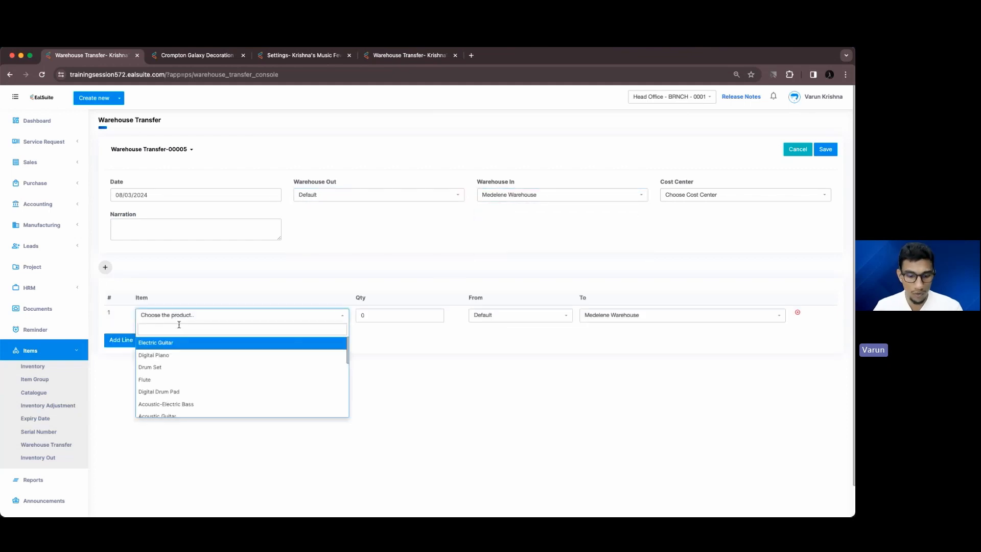
type("cro")
key("Return")
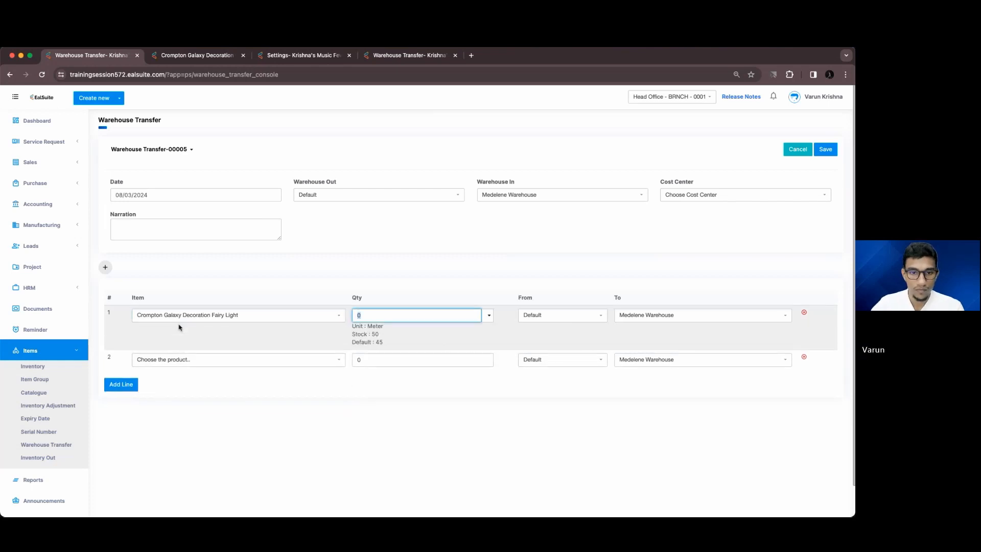
left_click(489, 315)
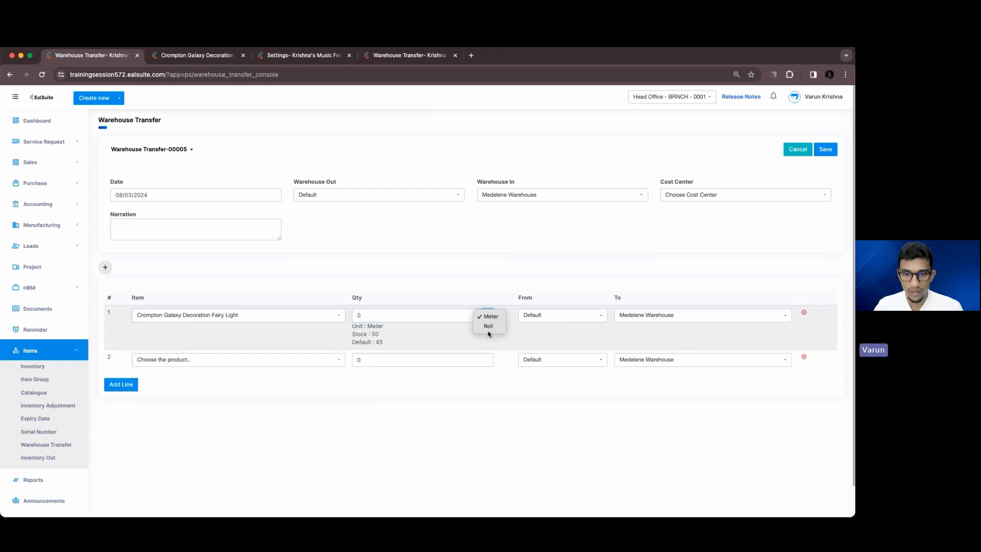
left_click(416, 317)
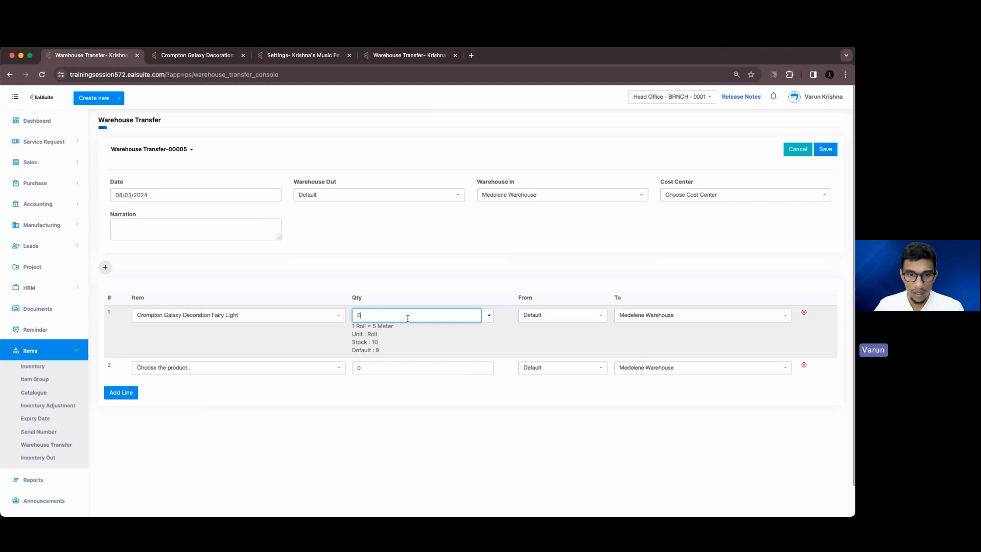
type("5")
left_click(423, 269)
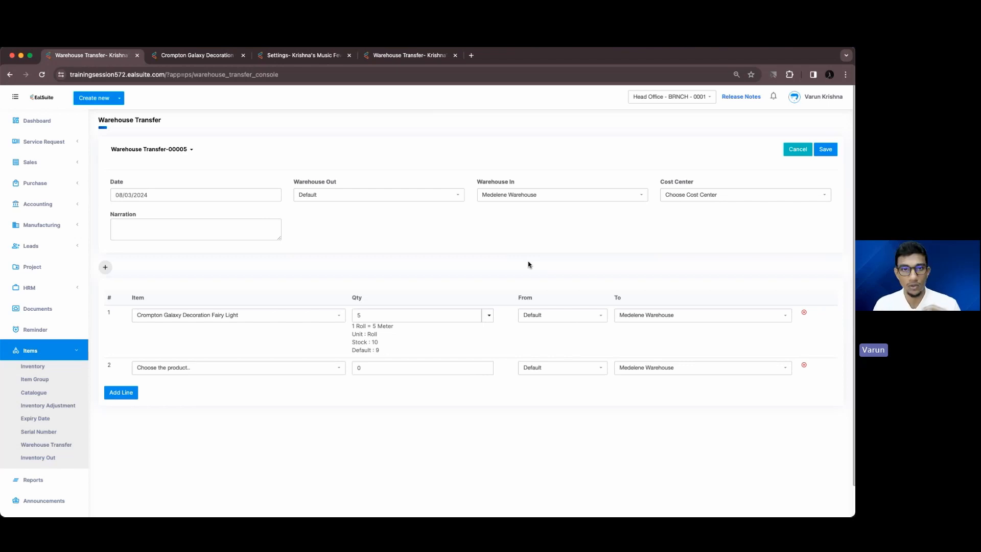
Save Warehouse Transfer-00005 and switch to the fairy light product page
left_click(367, 319)
left_click(826, 149)
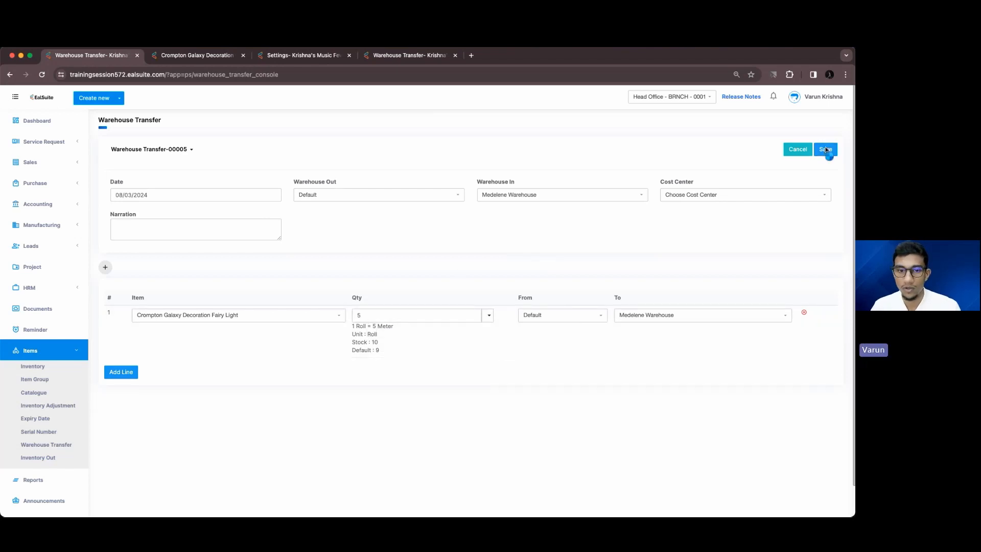
left_click(197, 55)
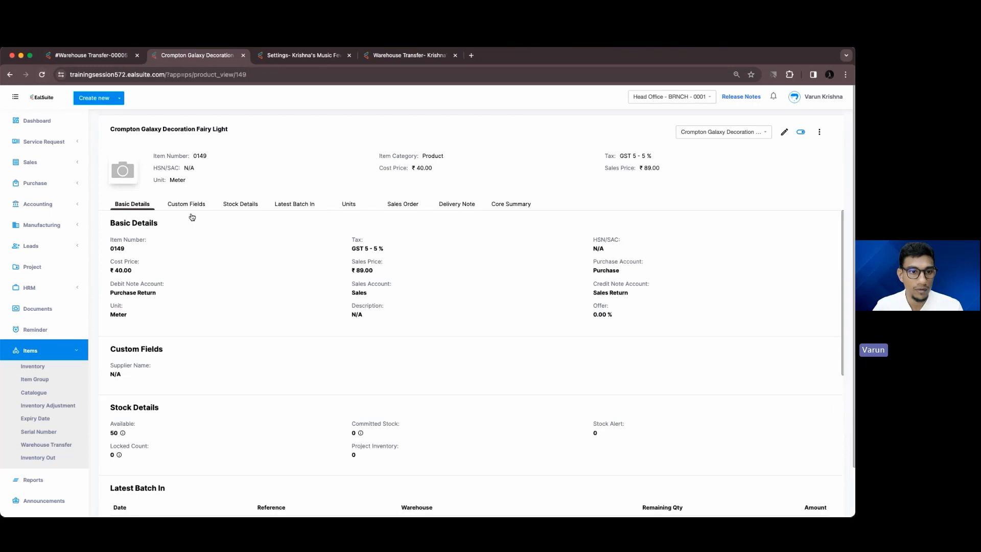
Review the fairy light's Stock Details and available quantities per unit, then close the browser
left_click(241, 204)
mouse_move(123, 226)
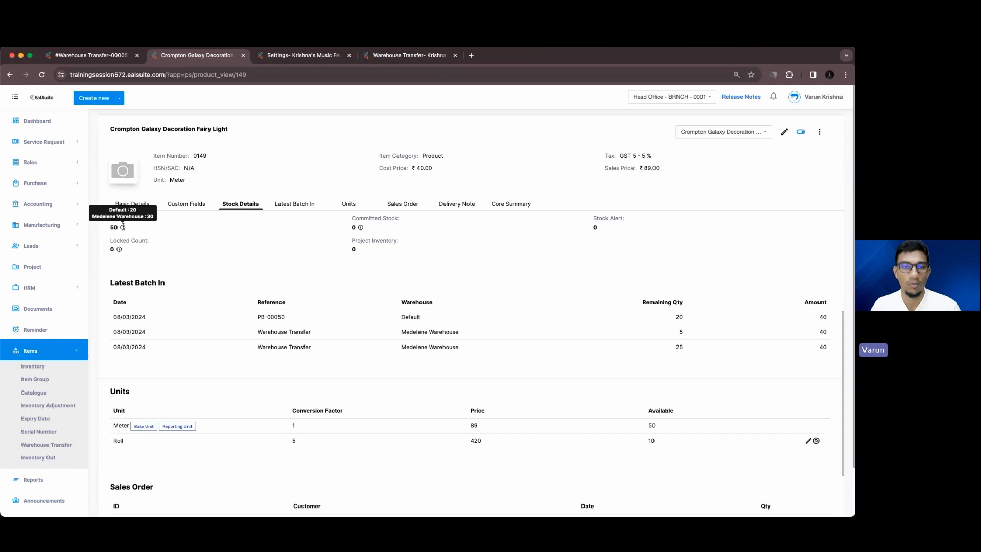
left_click(11, 58)
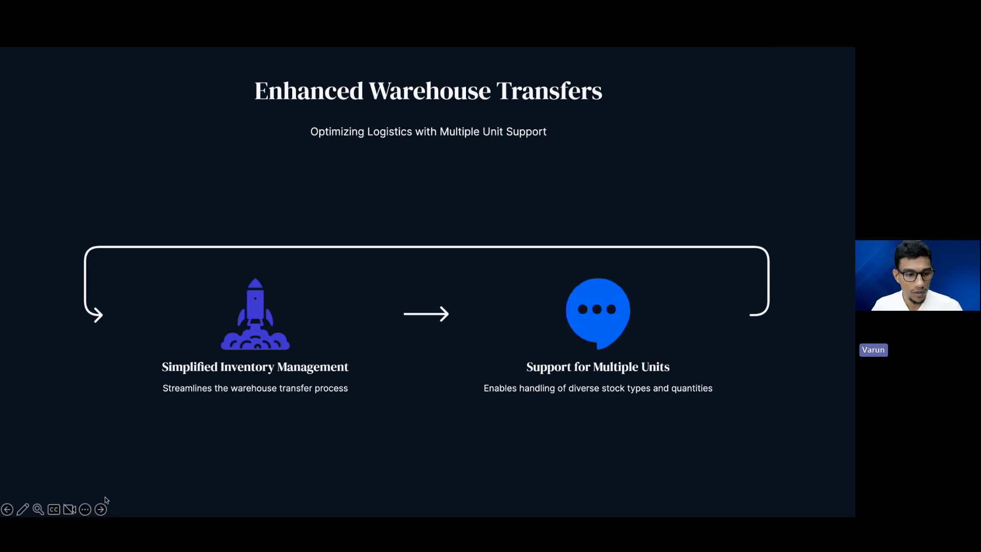
Advance to the 'Enhanced User Experience with Save Button' slide and bring the EalSuite window over it
left_click(100, 509)
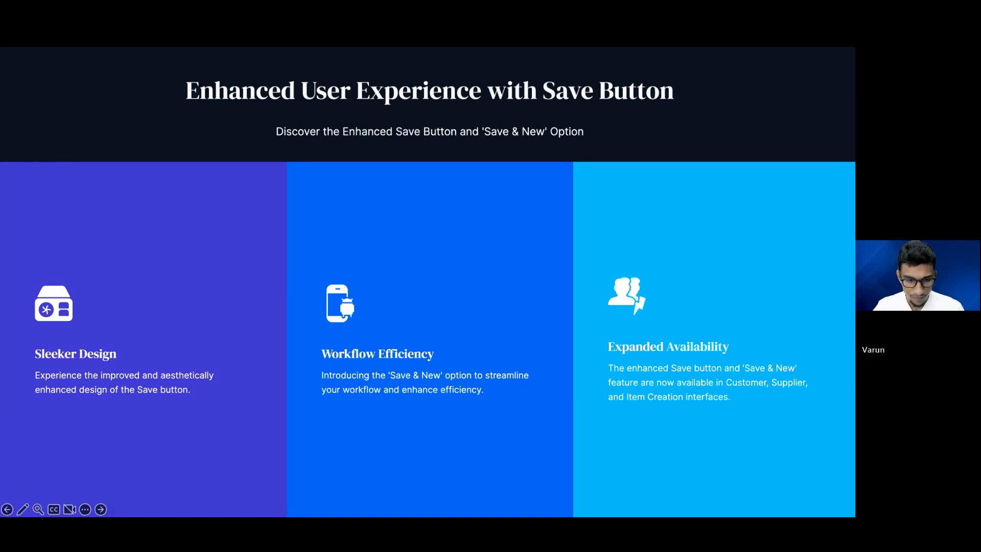
left_click_drag(186, 504, 194, 62)
Maximize the browser and open new Customer, Supplier and Item forms in separate tabs
double_click(194, 62)
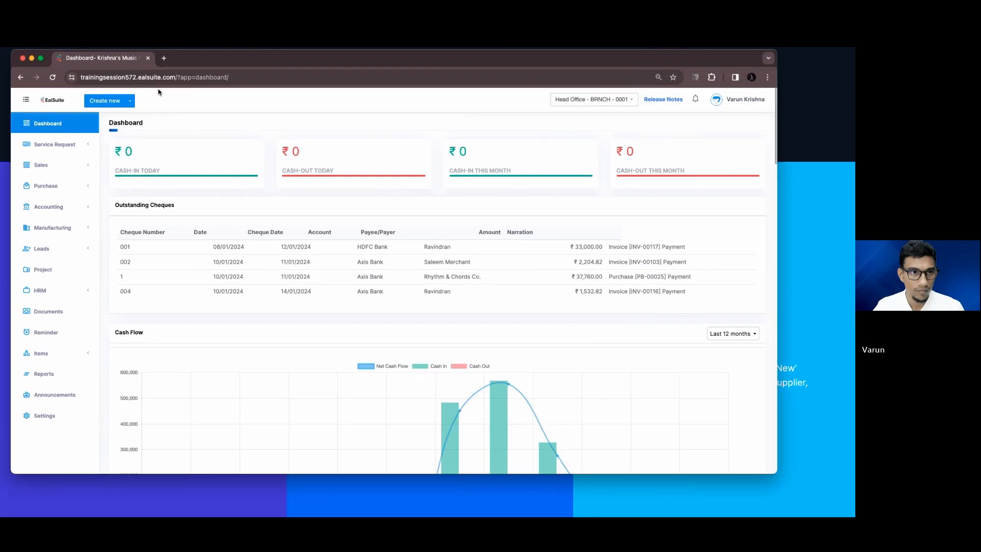
left_click(96, 97)
left_click(94, 132, "super")
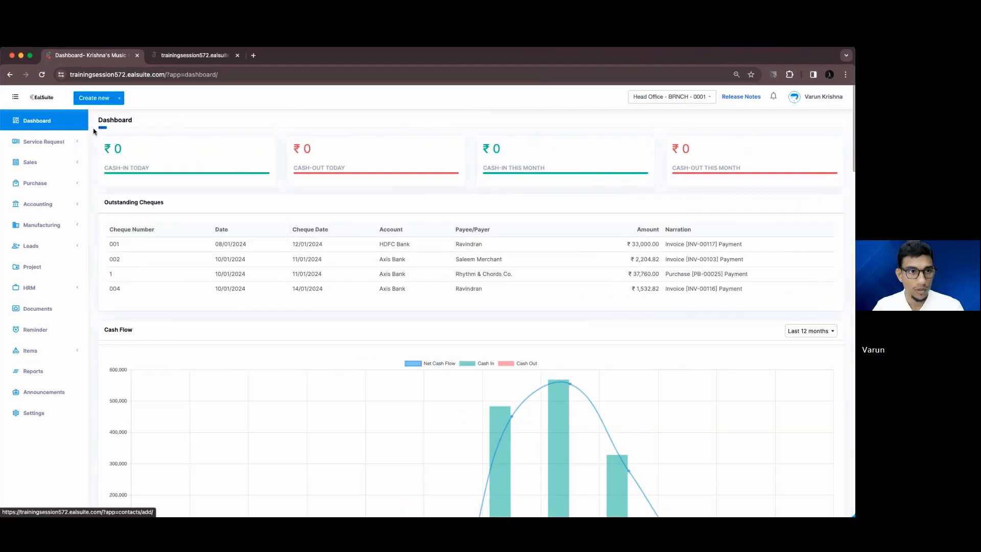
left_click(110, 100)
left_click(162, 131, "super")
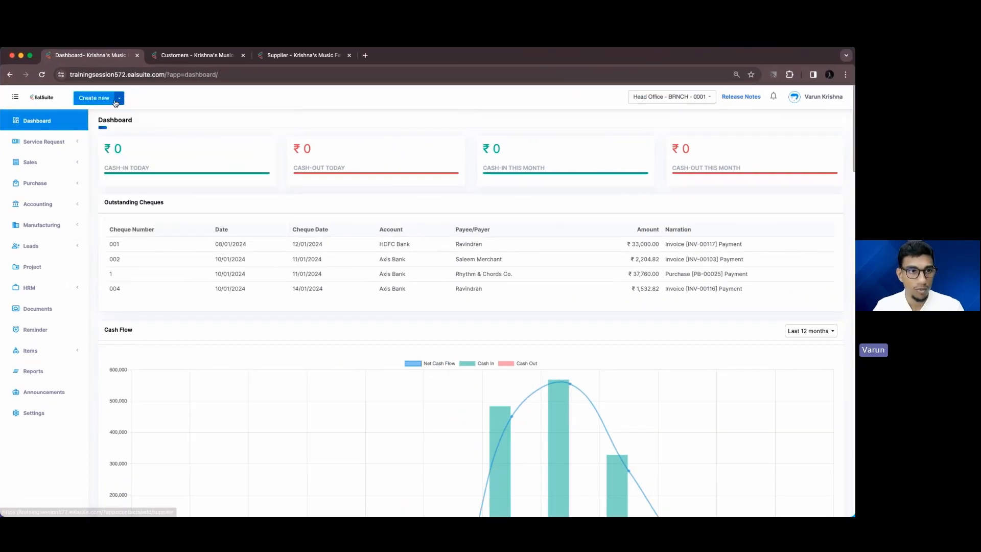
left_click(105, 98)
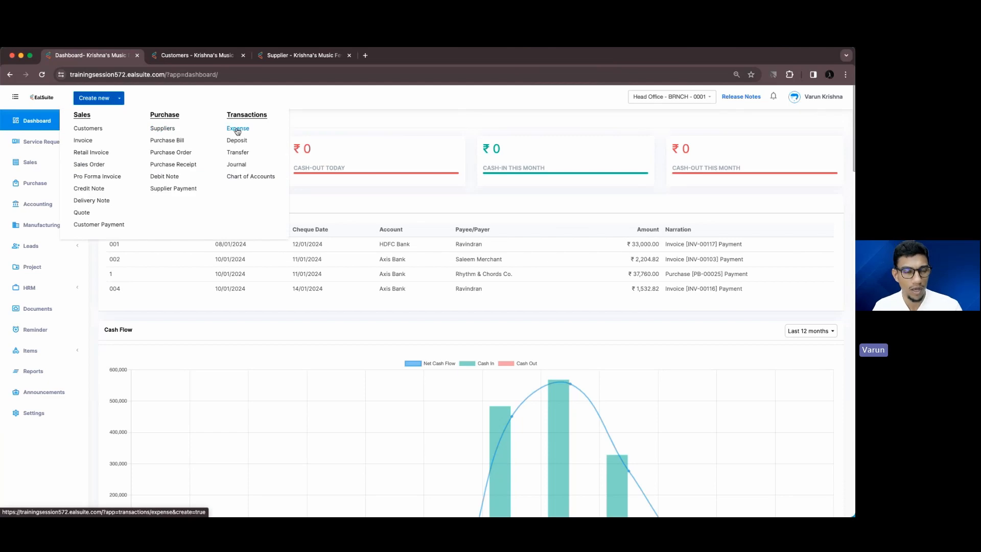
left_click(365, 111)
left_click(76, 349)
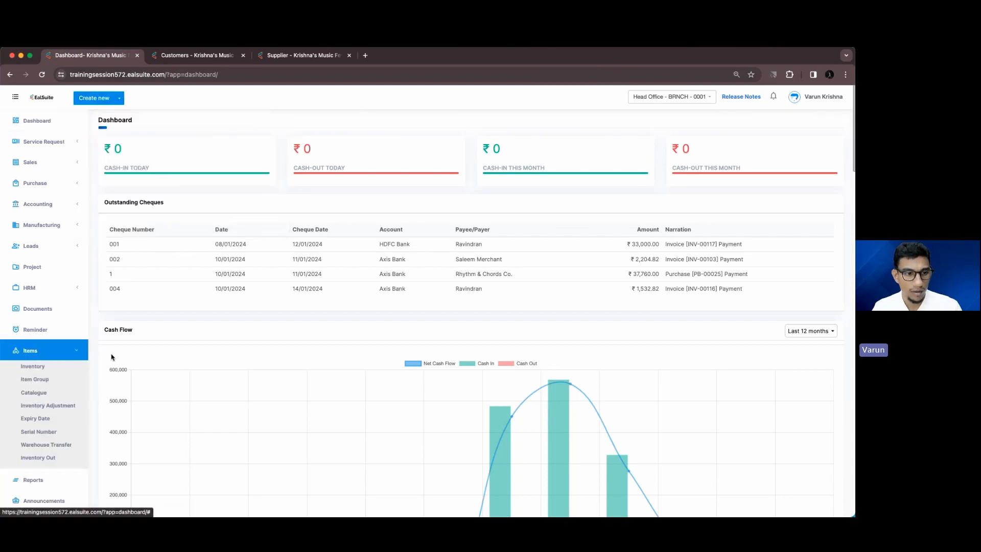
left_click(33, 367)
left_click(839, 121)
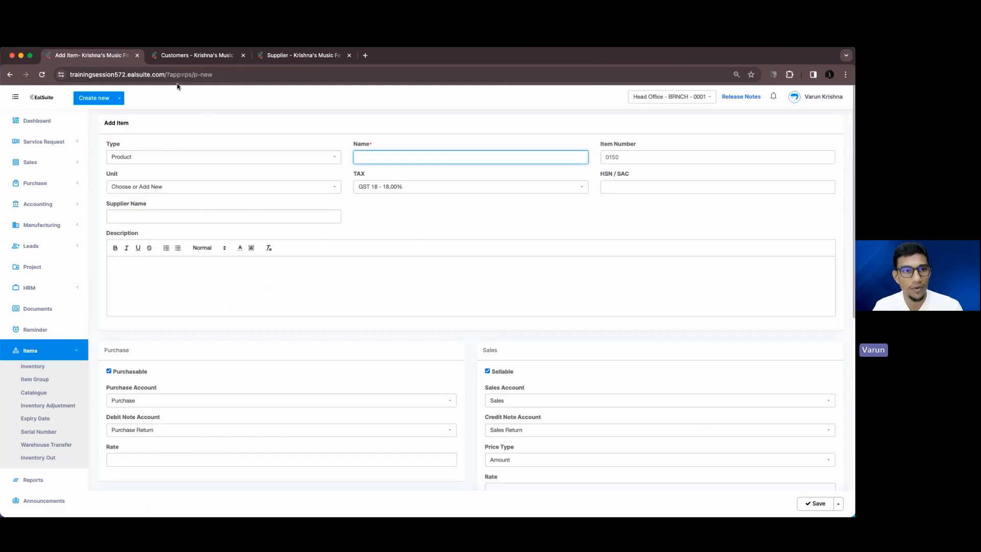
Show the Save & New option on the customer and supplier forms, then close the browser
left_click(180, 56)
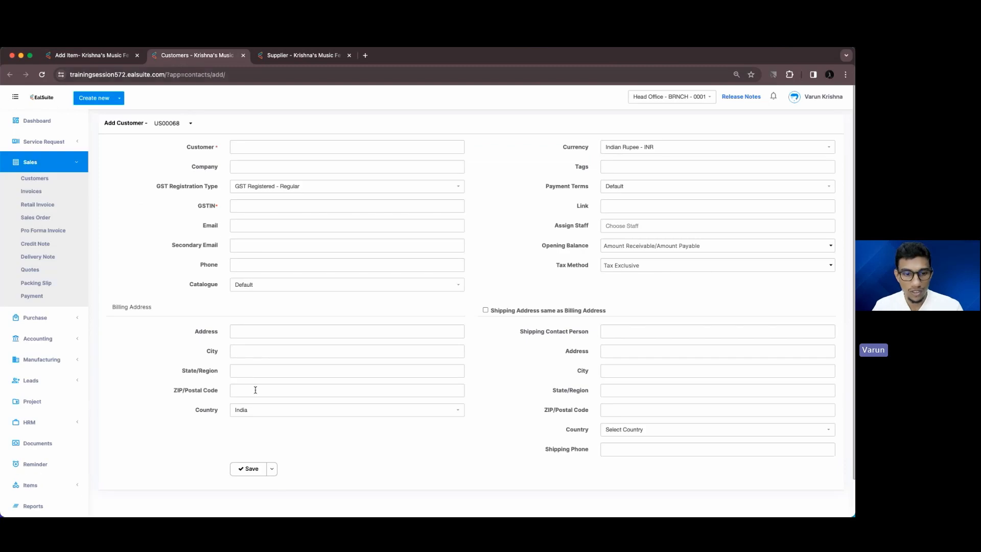
left_click(273, 469)
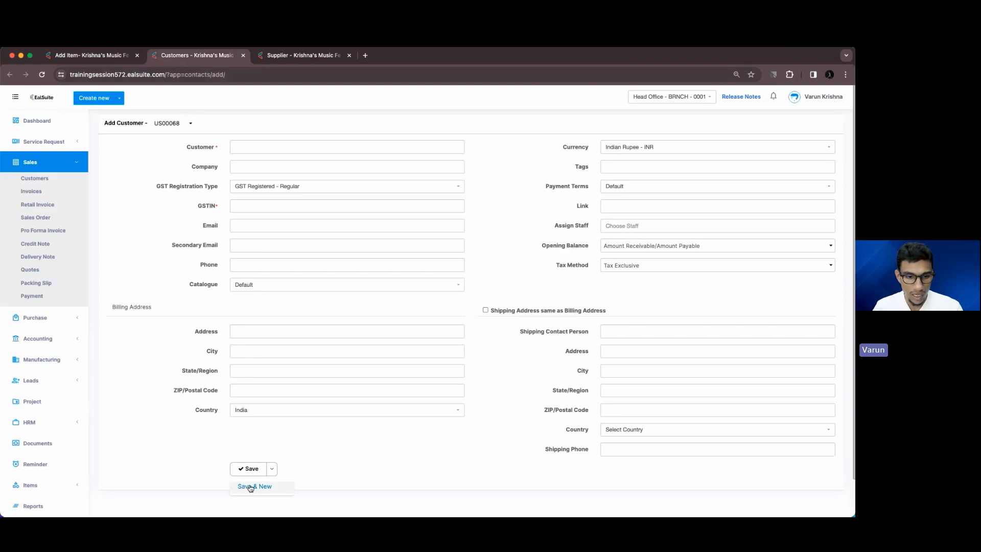
left_click(304, 459)
left_click_drag(259, 58, 159, 58)
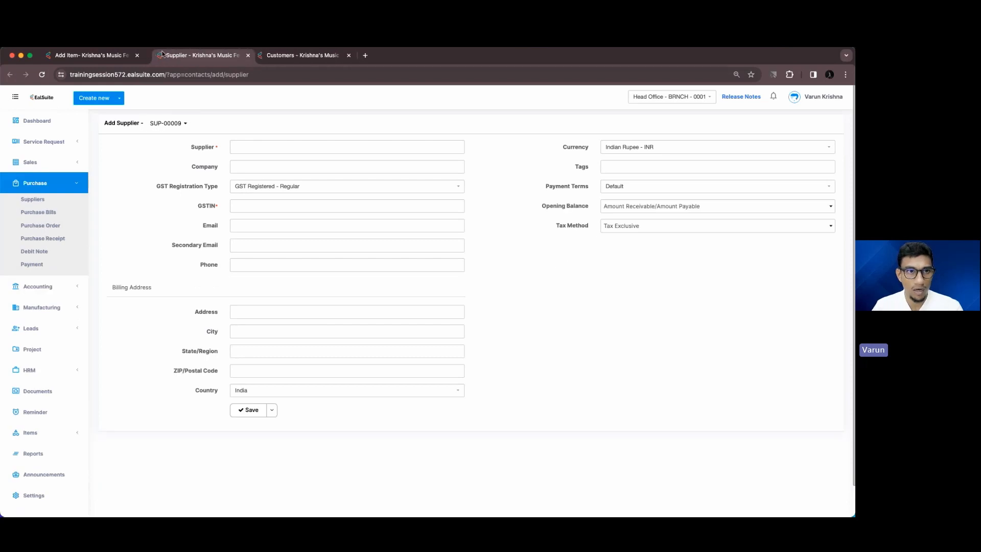
left_click(272, 409)
left_click(304, 414)
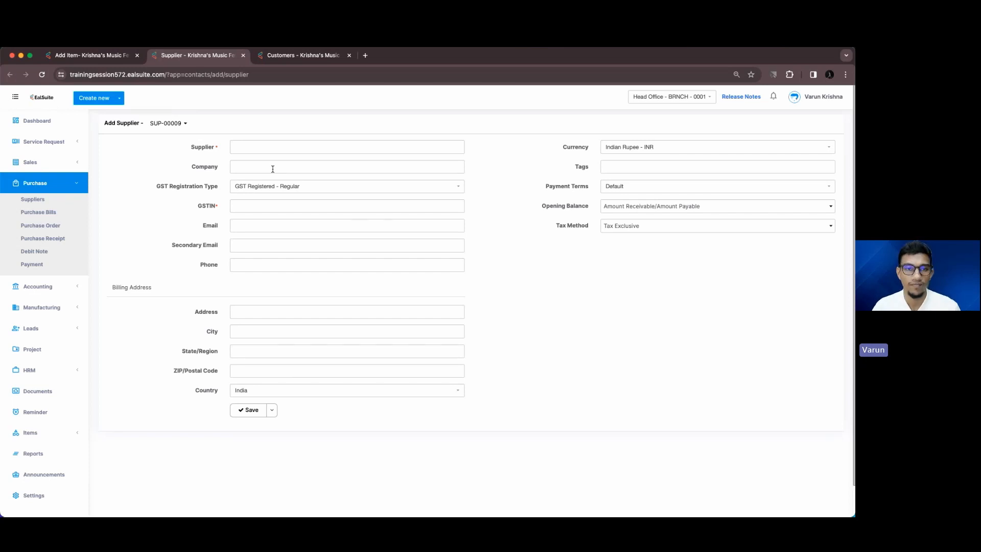
left_click(12, 55)
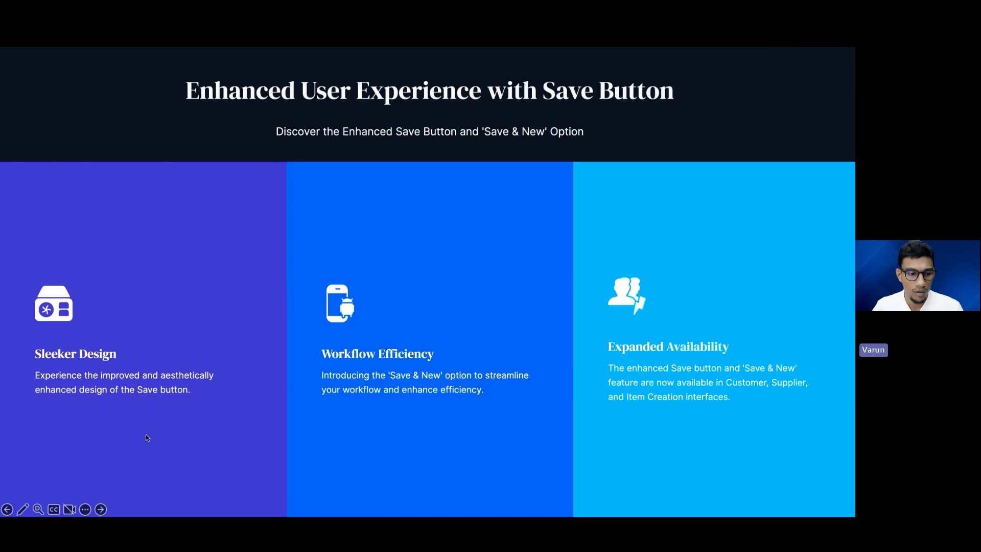
Advance to the Resolved Issues slide and bring the EalSuite dashboard back full-screen
left_click(100, 509)
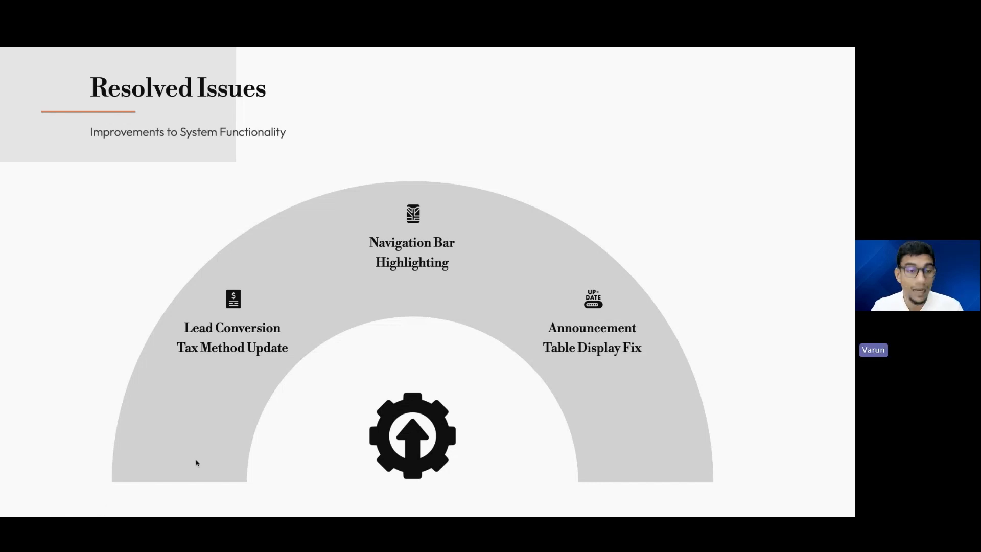
left_click_drag(197, 461, 191, 153)
double_click(276, 155)
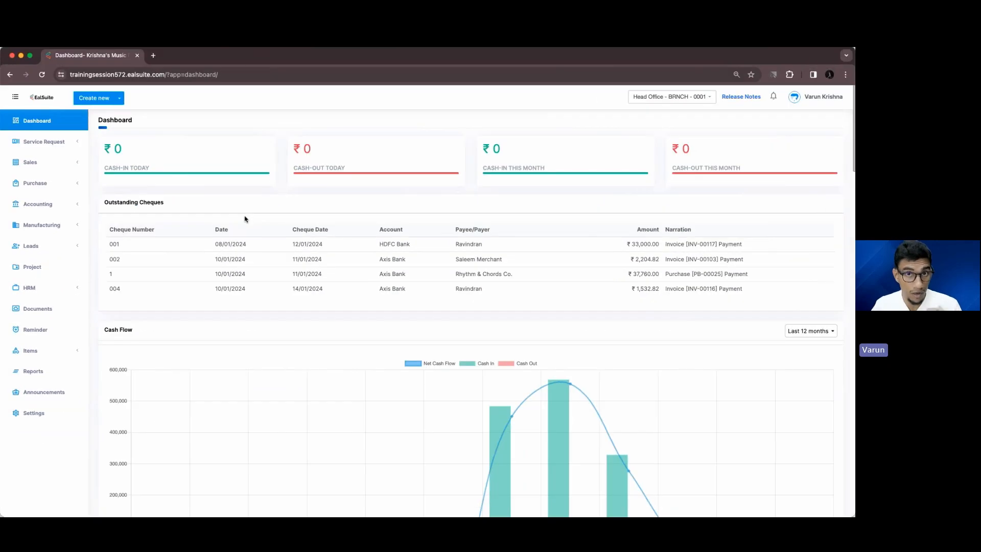
Start a new lead from the Leads list
left_click(31, 245)
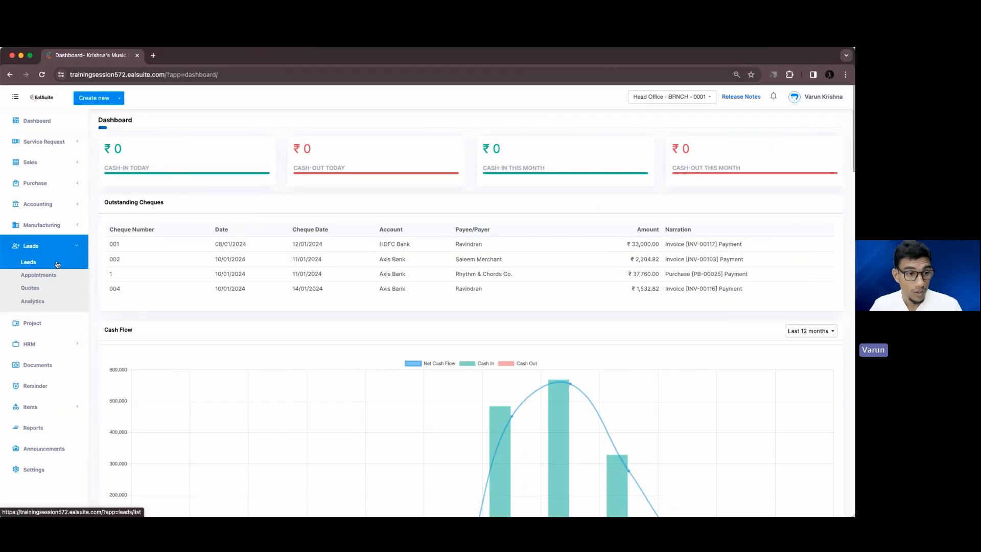
left_click(55, 262)
left_click(826, 121)
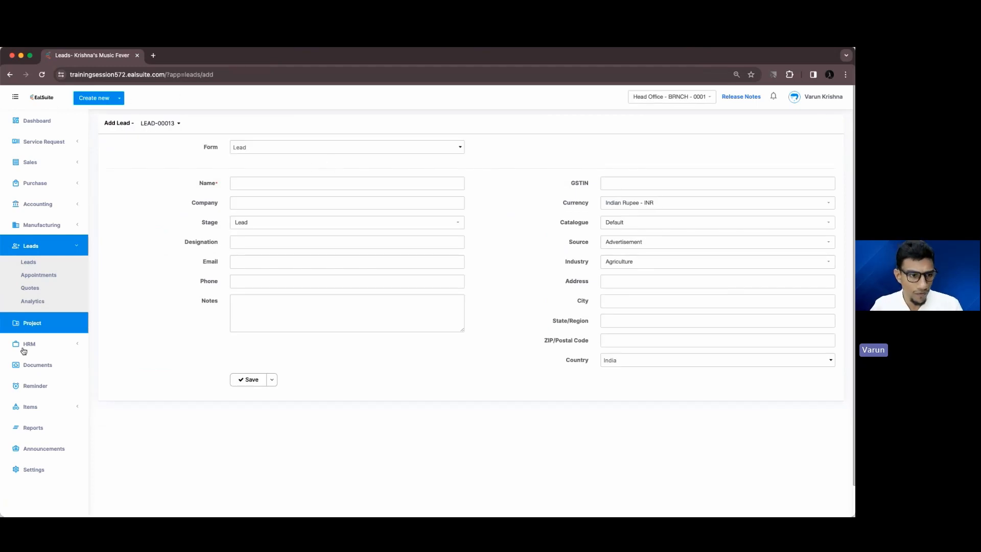
Check the Head Office Lead form's fields, including Tax Method, then return to the new lead
left_click(43, 470, "super")
left_click(196, 55)
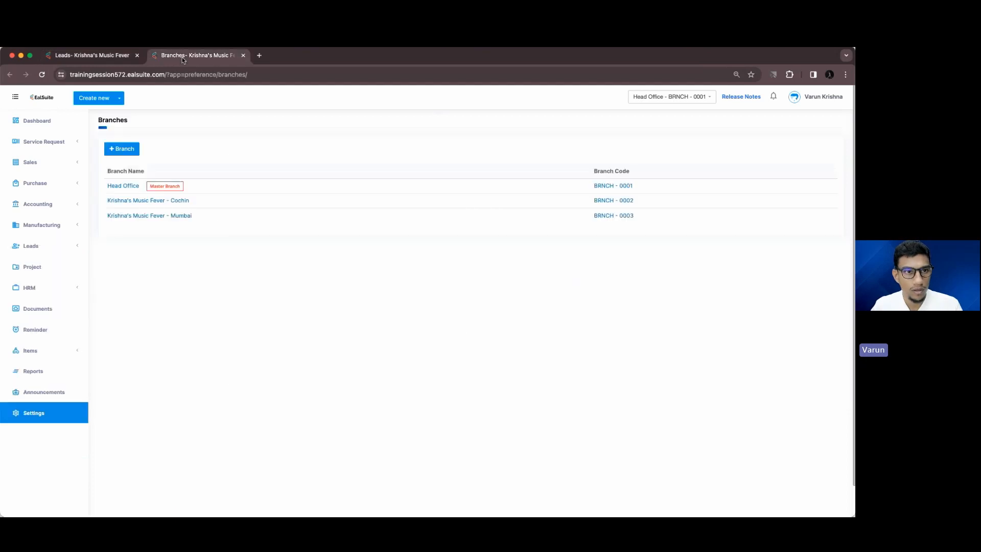
left_click(122, 185)
left_click(338, 179)
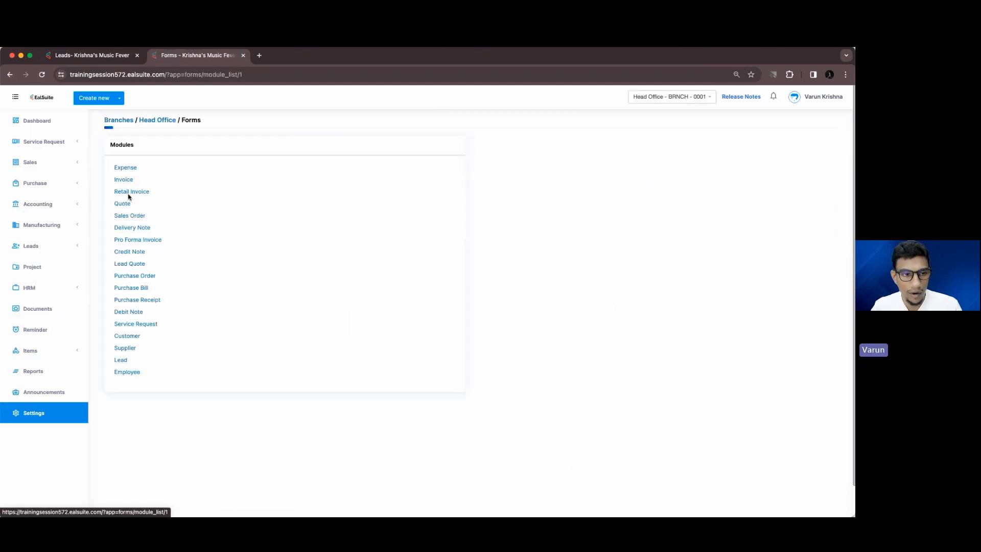
left_click(123, 365)
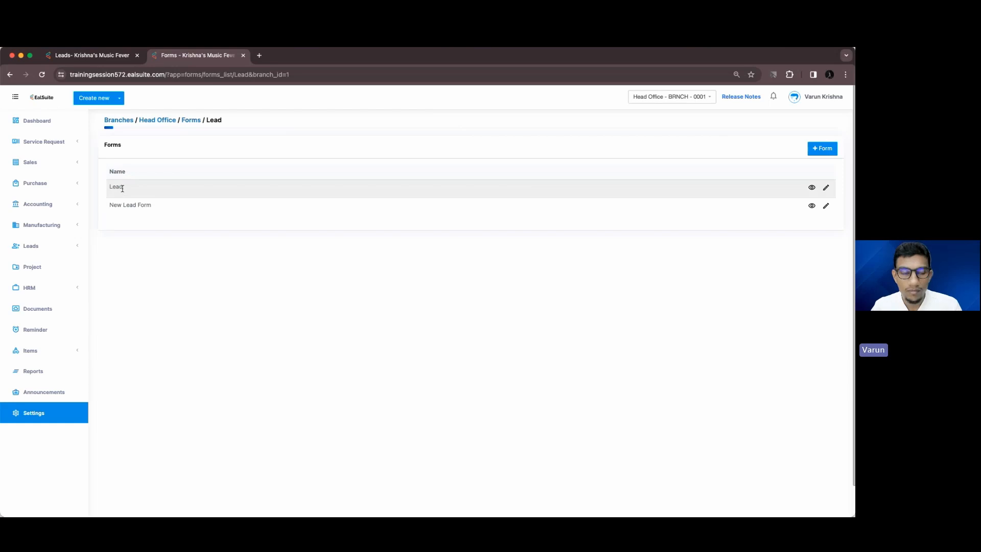
left_click(827, 188)
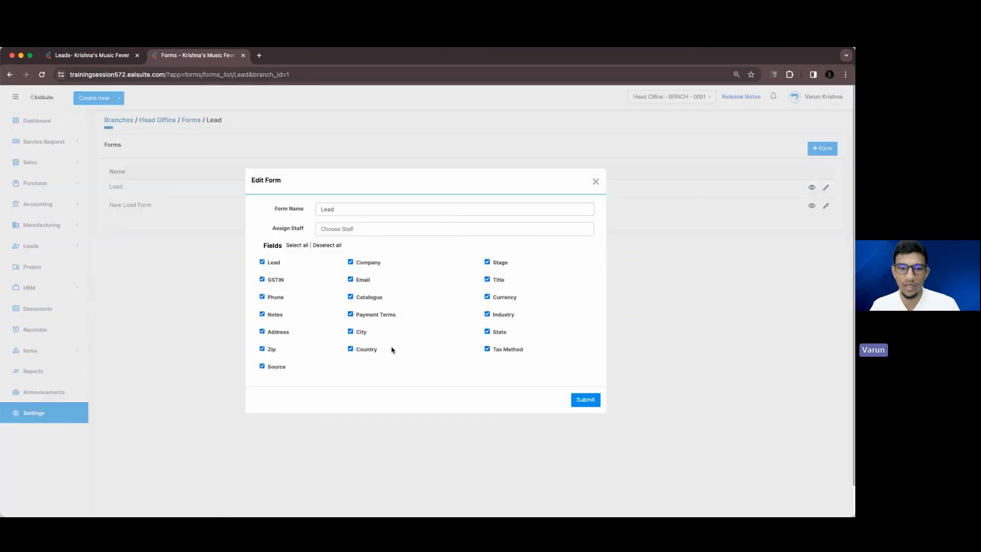
left_click(584, 399)
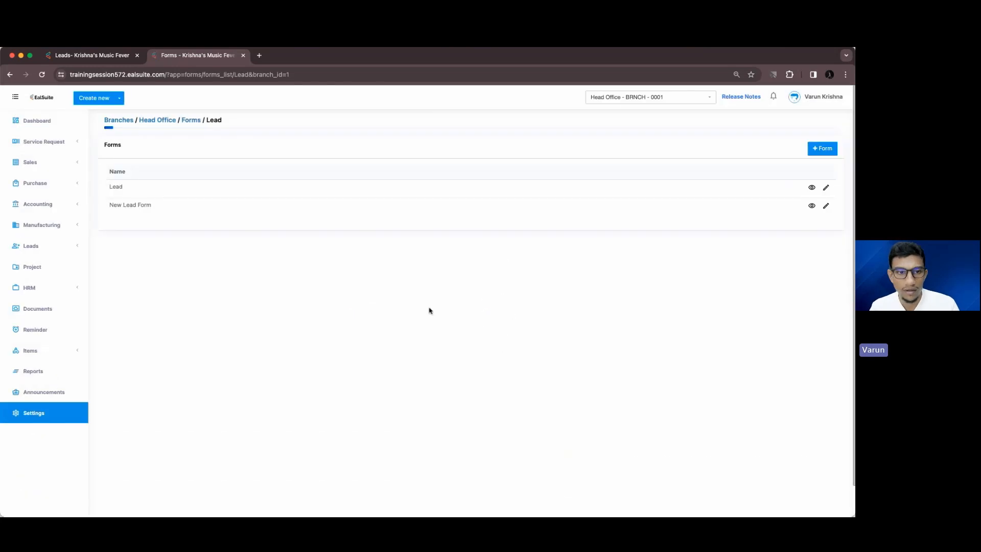
left_click(111, 58)
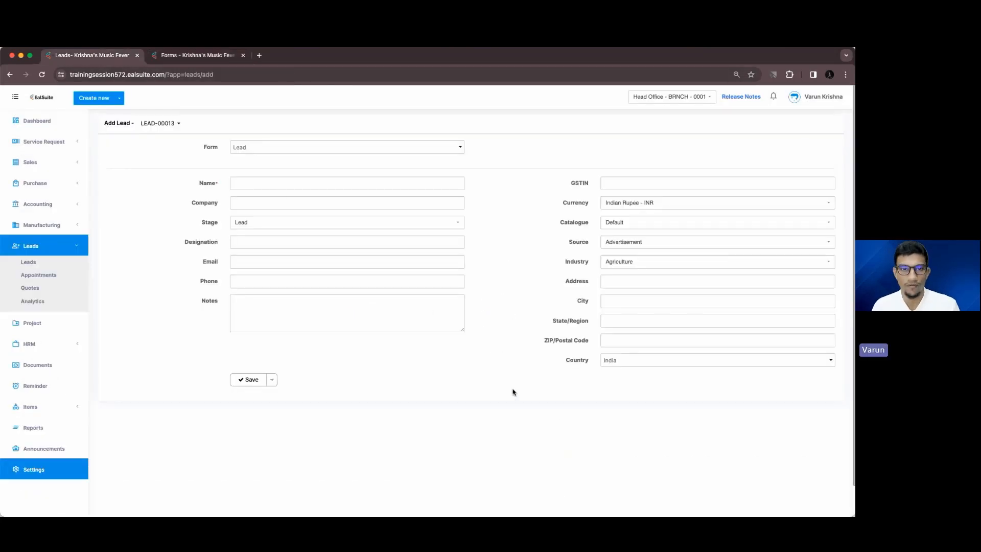
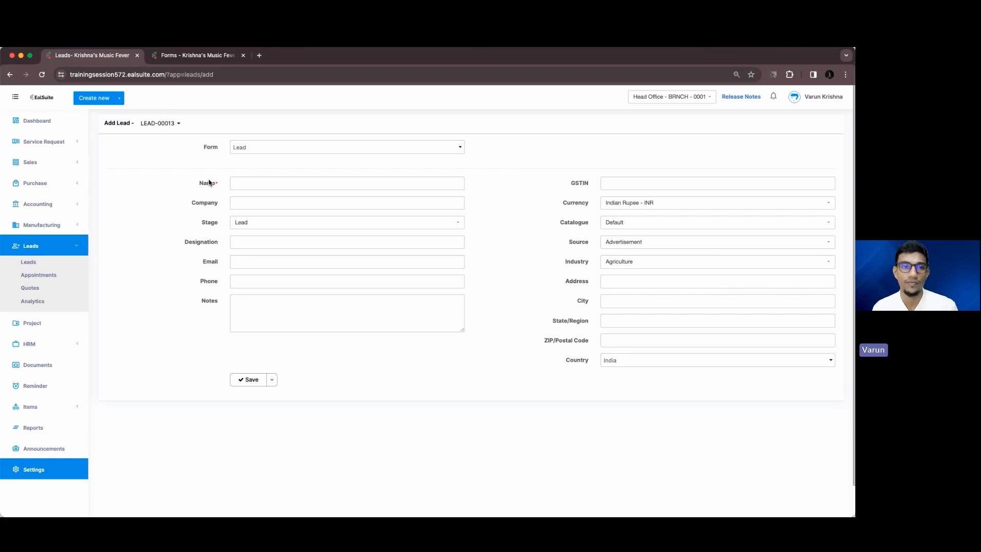
Open the Head Office branch's Organization Settings and scroll down to the Default tax field
left_click(76, 469)
left_click(131, 187)
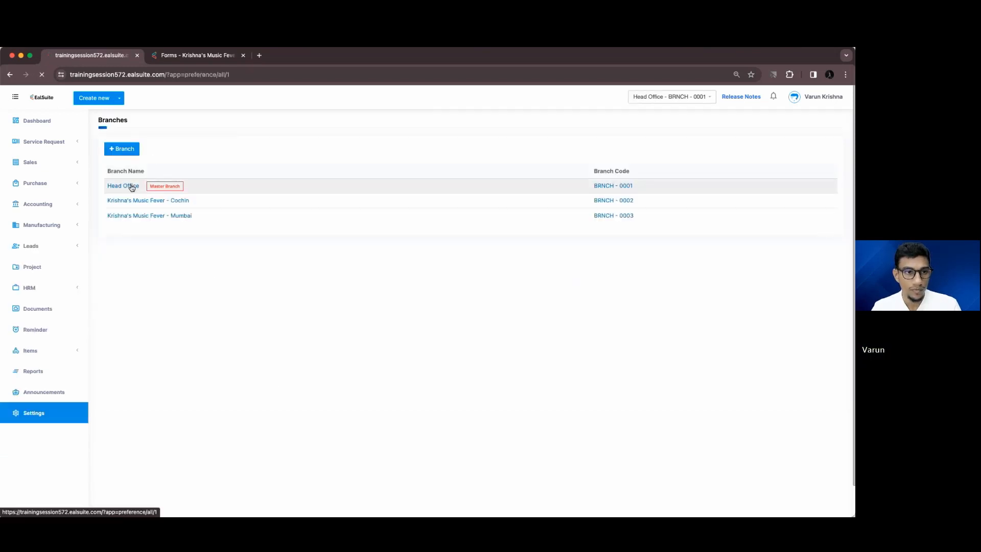
left_click(83, 166)
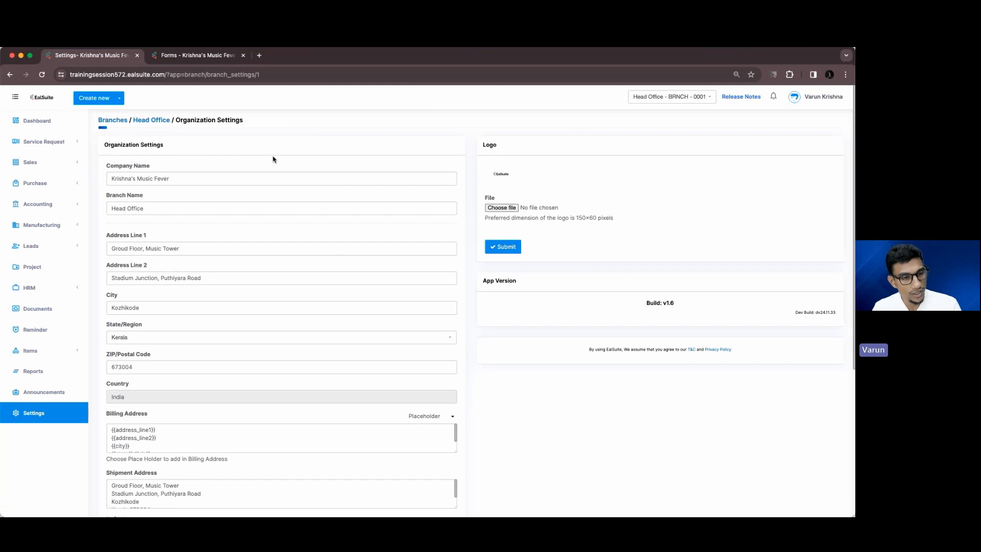
scroll(273, 157, "down", 10)
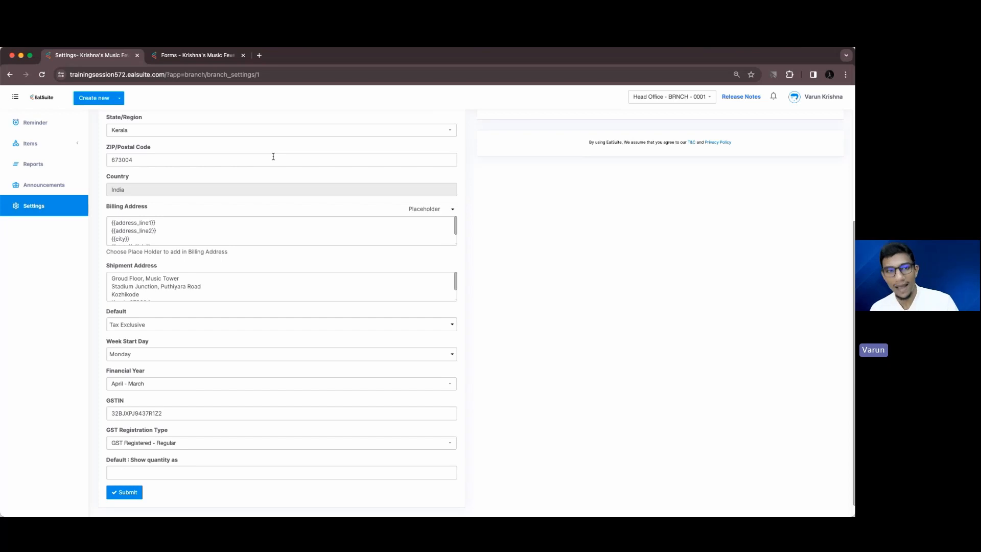
scroll(274, 156, "down", 1)
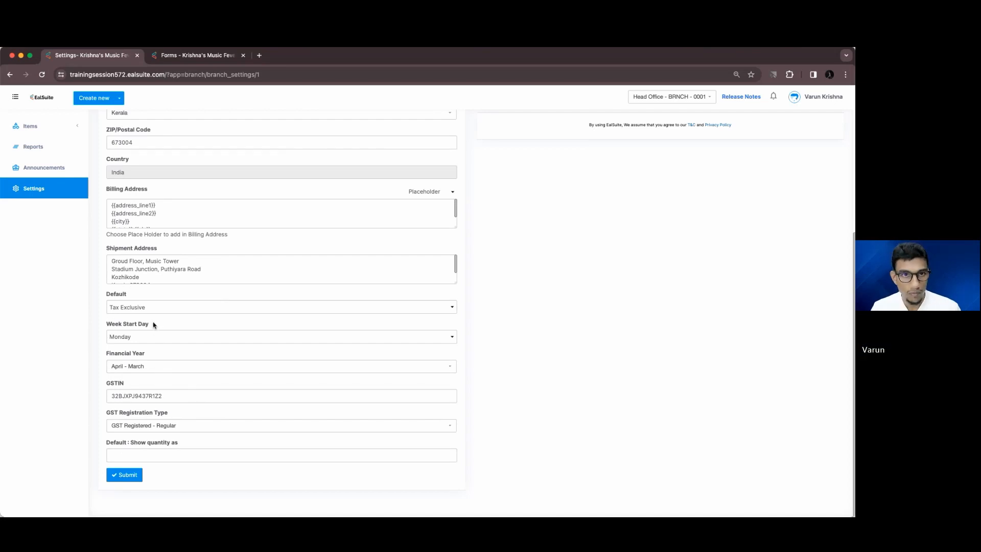
Reselect Tax Exclusive as the Default tax method
left_click_drag(106, 295, 135, 296)
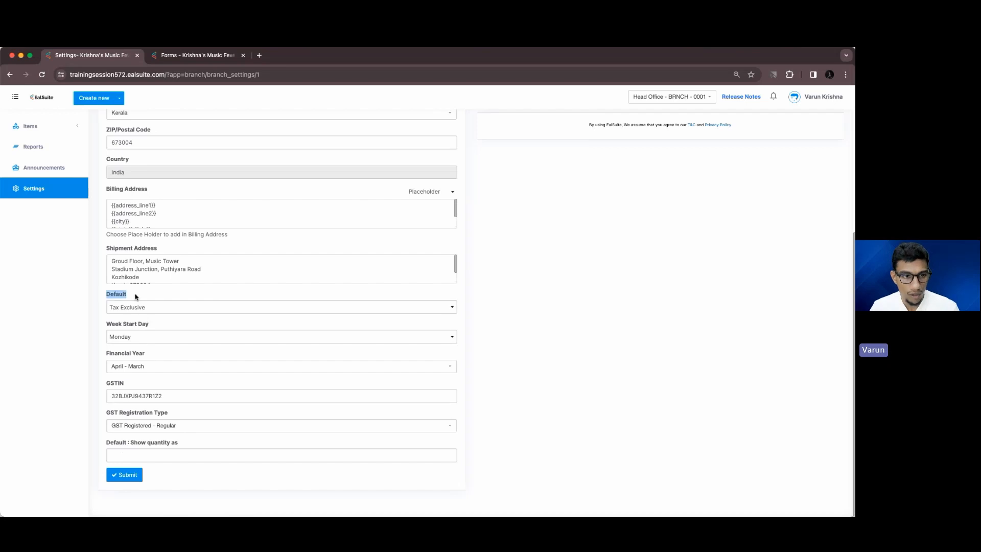
left_click(137, 295)
left_click(127, 309)
left_click(135, 308)
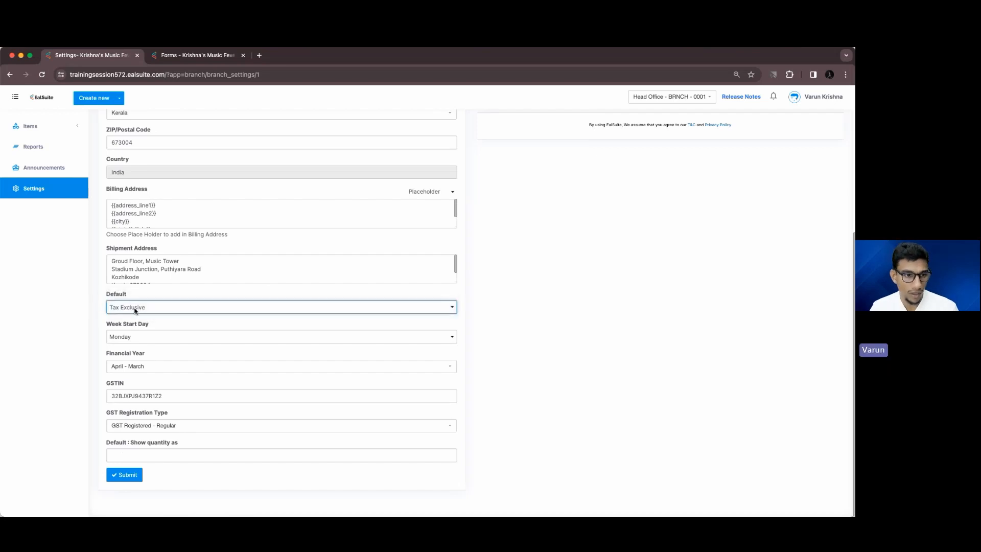
left_click(486, 300)
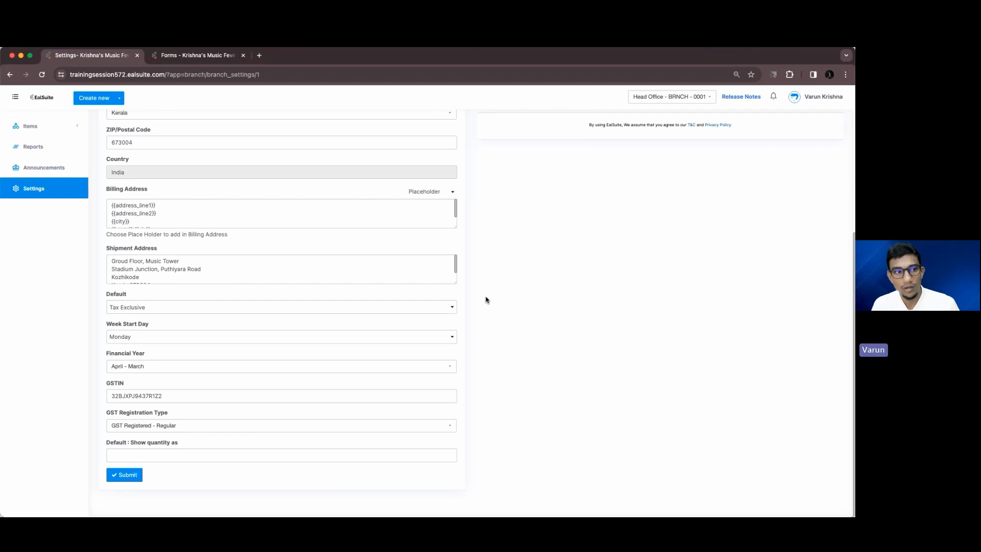
scroll(486, 300, "up", 5)
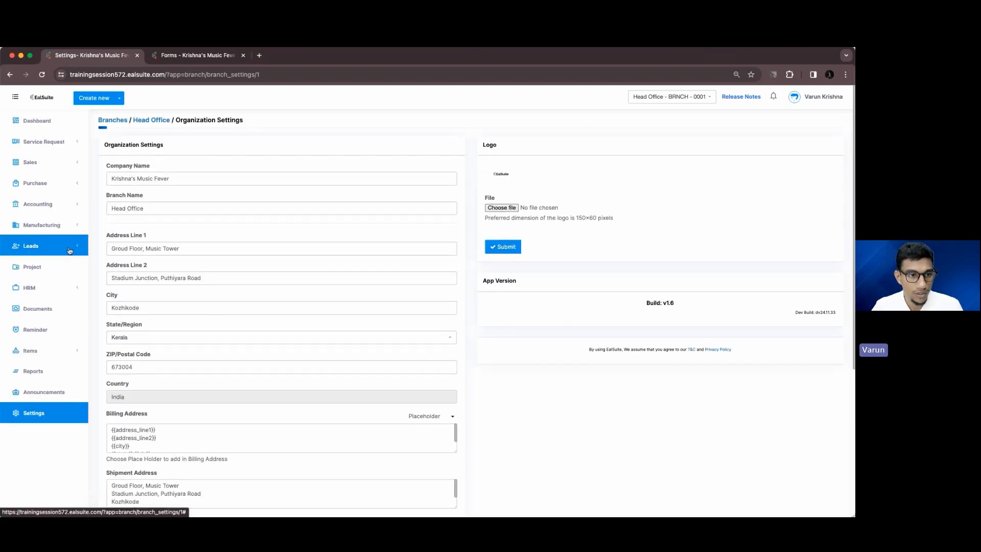
Go back to the Leads list and start a new lead
left_click(171, 55)
left_click(86, 57)
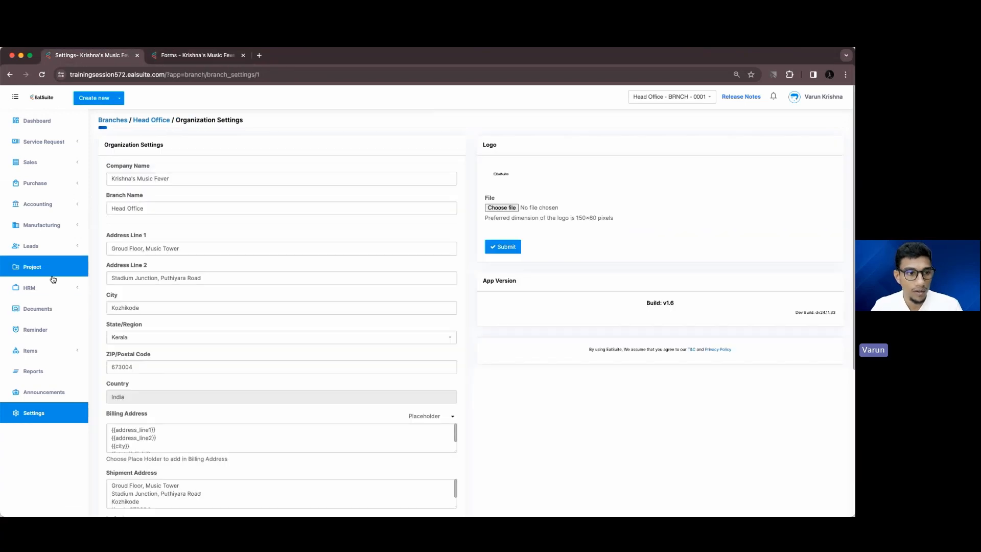
left_click(31, 246)
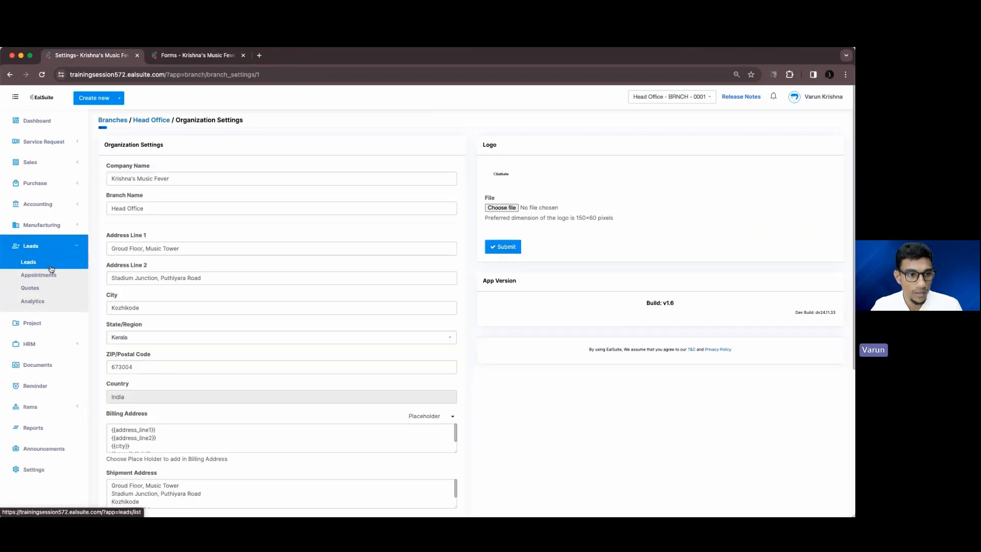
left_click(28, 262)
left_click(819, 126)
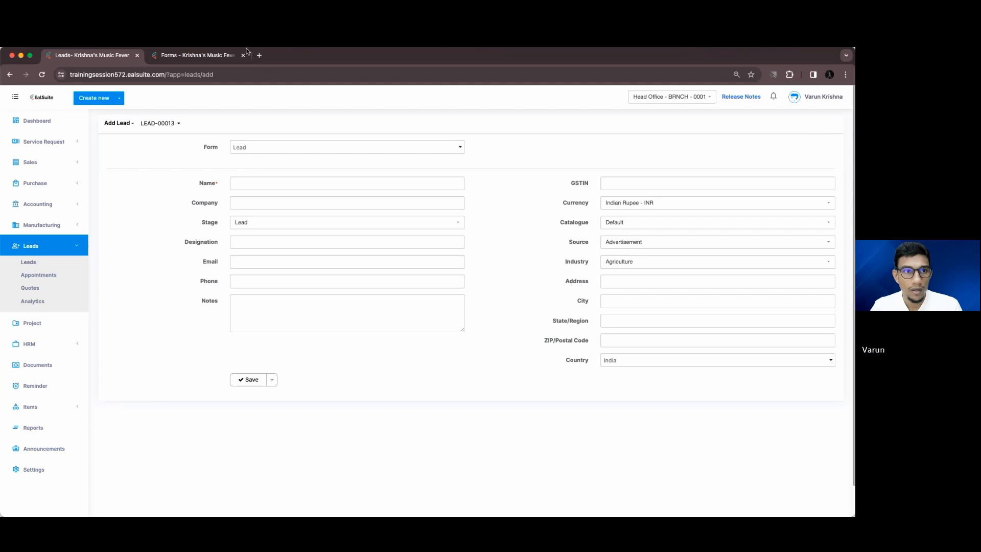
Recheck the Head Office organization settings, then return to the new lead form
left_click(197, 58)
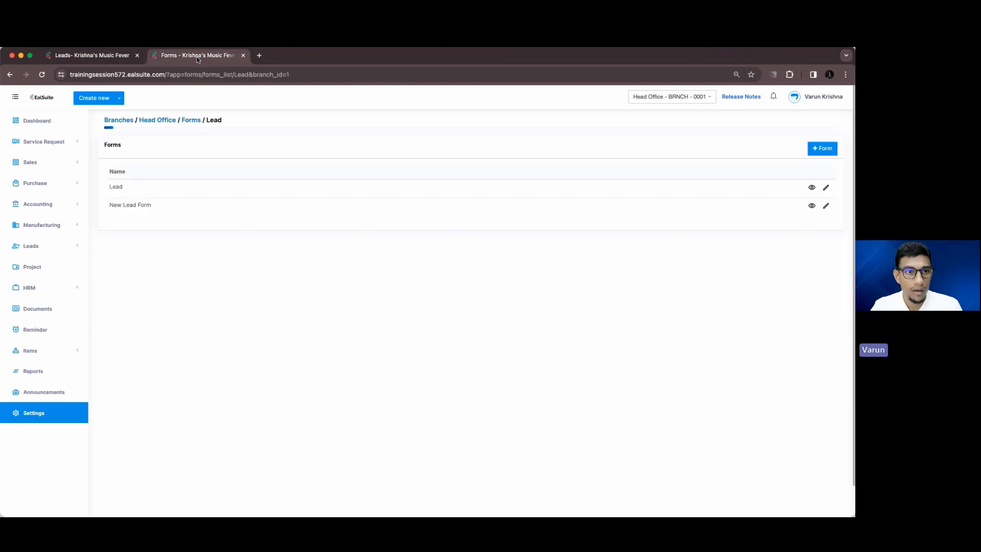
left_click(56, 420)
left_click(117, 188)
left_click(66, 166)
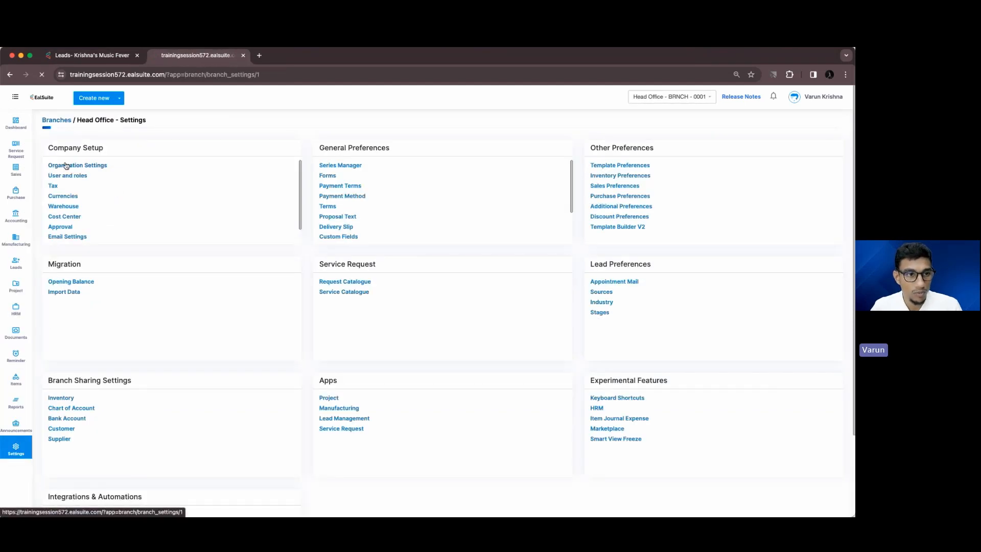
scroll(145, 299, "down", 5)
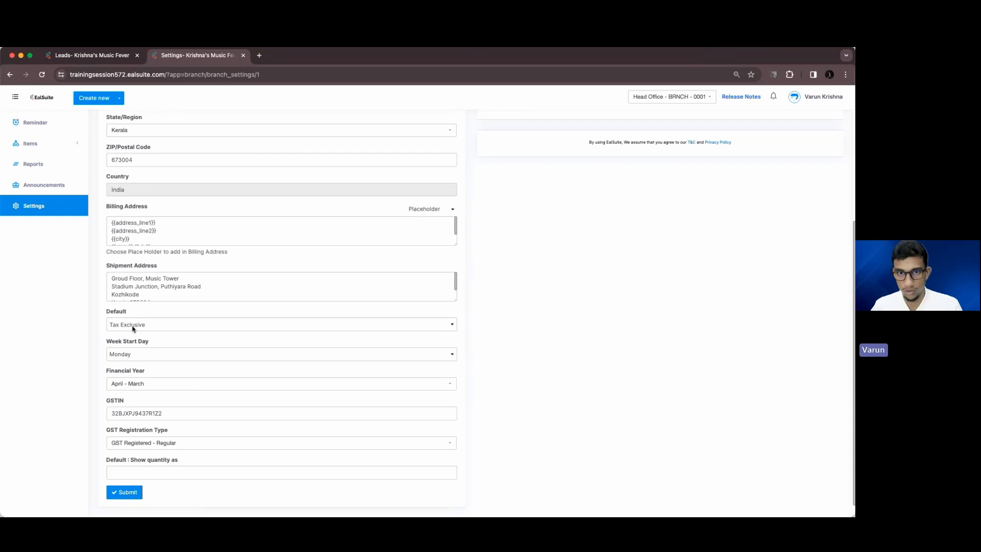
left_click(97, 56)
Enter the lead's full name, save it, and convert it to customer US00068
left_click(449, 181)
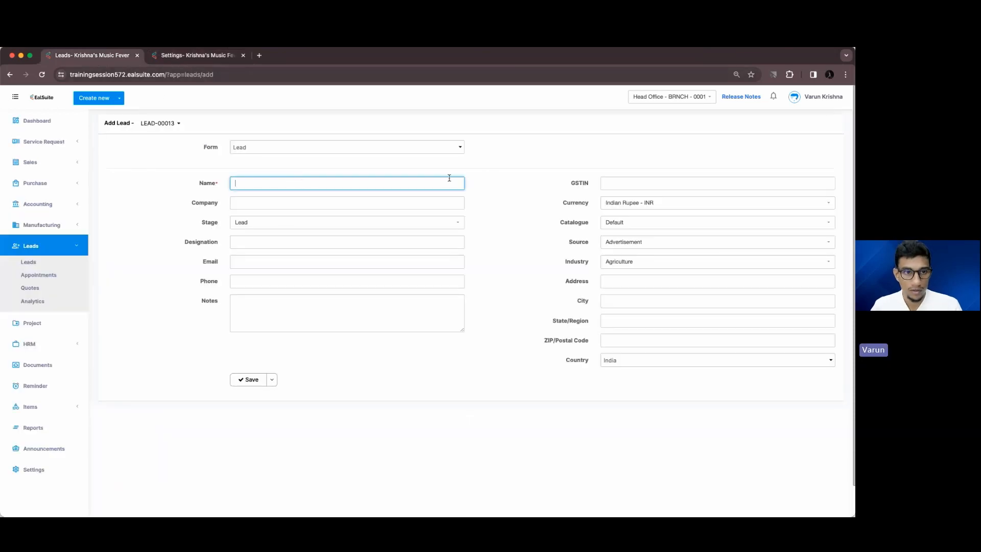
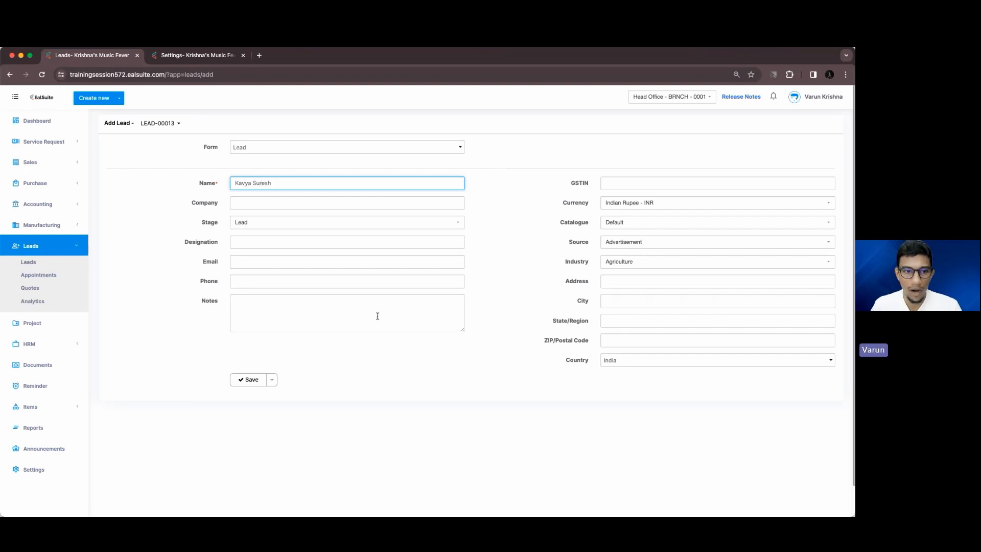
left_click(251, 380)
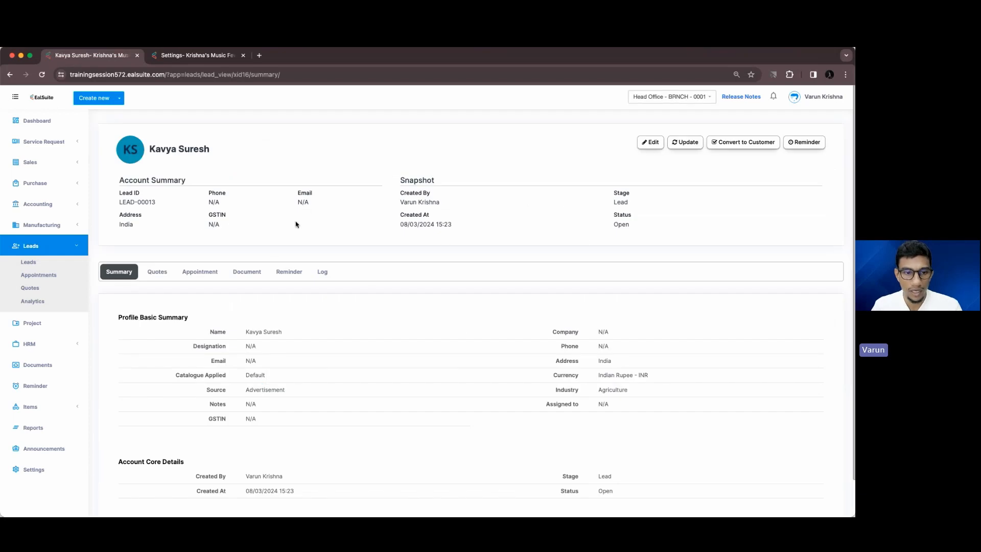
left_click(722, 144)
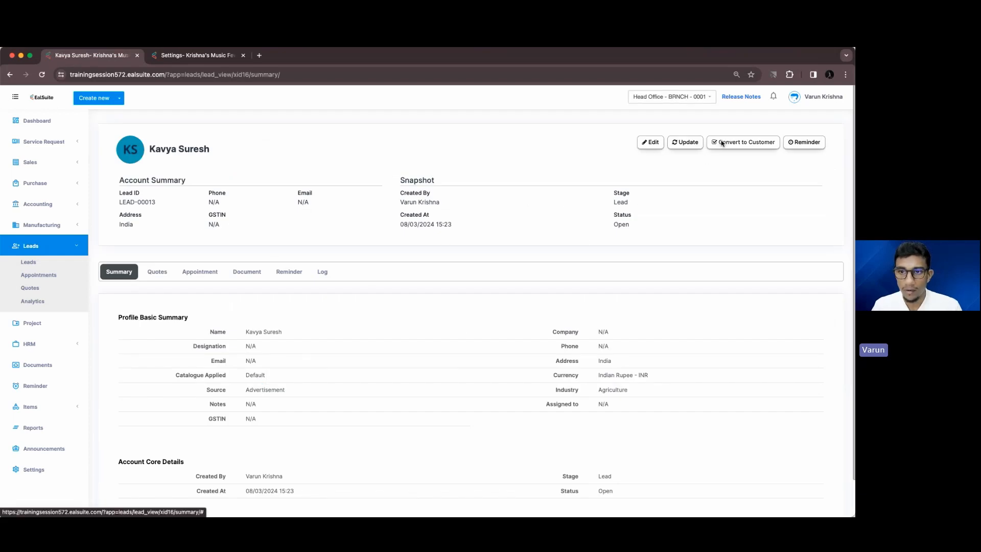
left_click(530, 318)
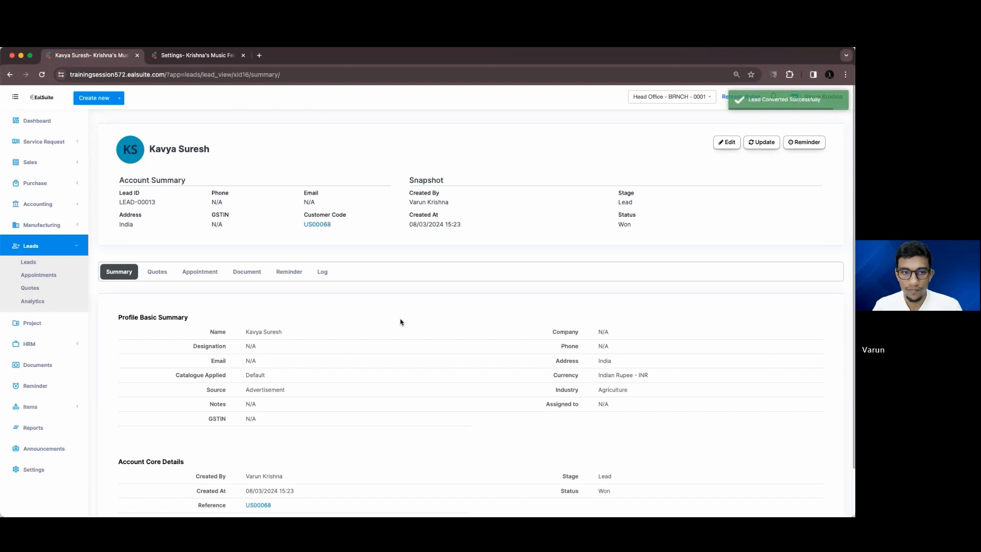
left_click(317, 225)
Highlight the customer's Tax Exclusive tax method, then close the browser
scroll(307, 286, "down", 3)
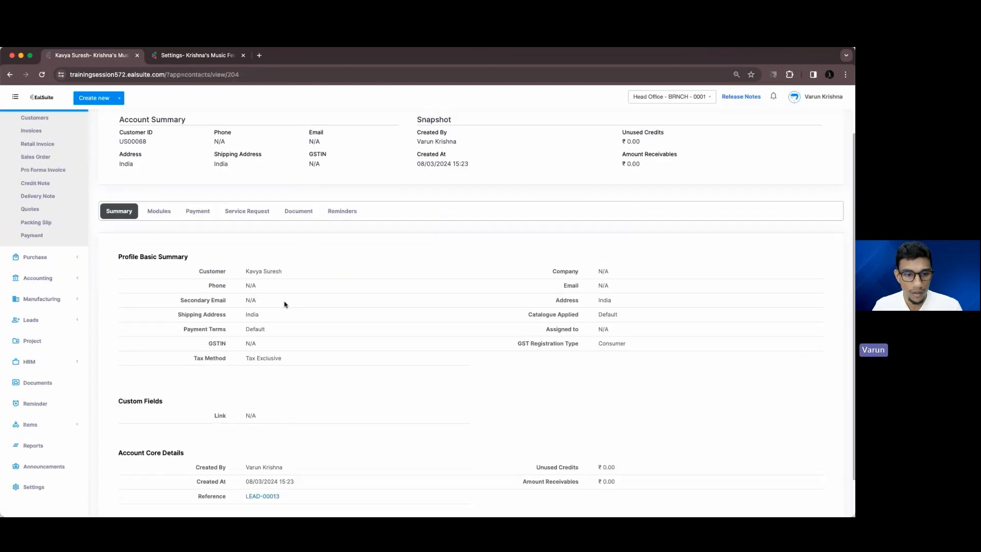
left_click_drag(193, 357, 286, 356)
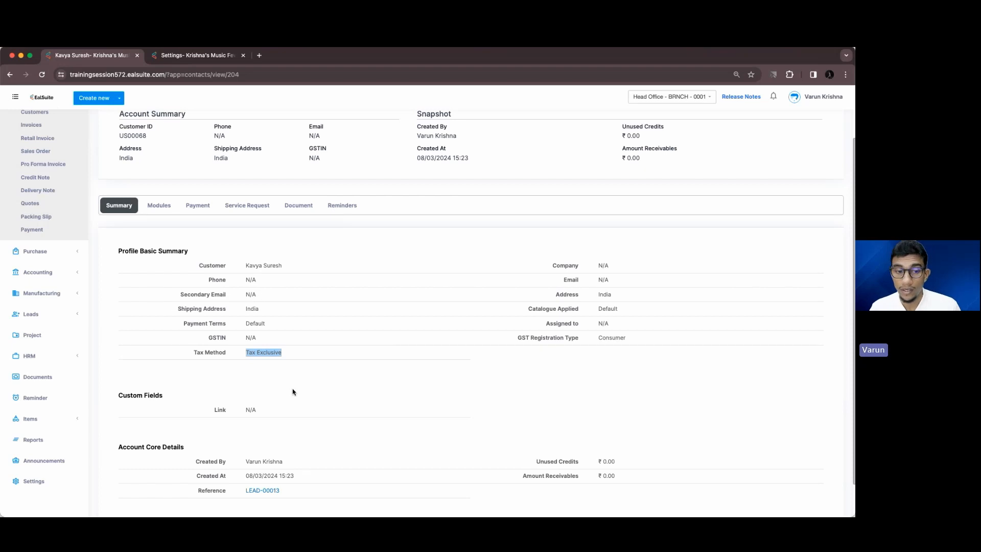
left_click_drag(294, 360, 247, 354)
left_click(278, 378)
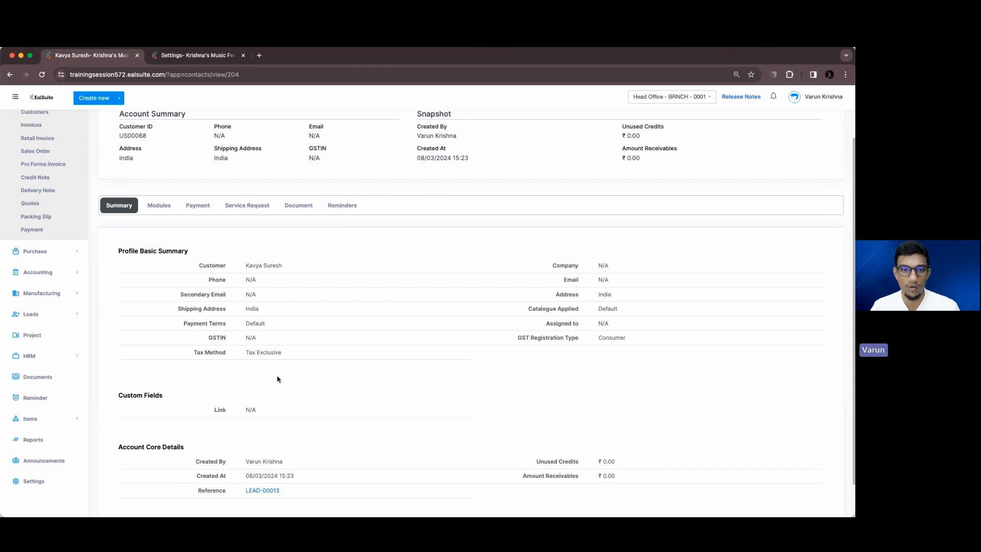
left_click(12, 56)
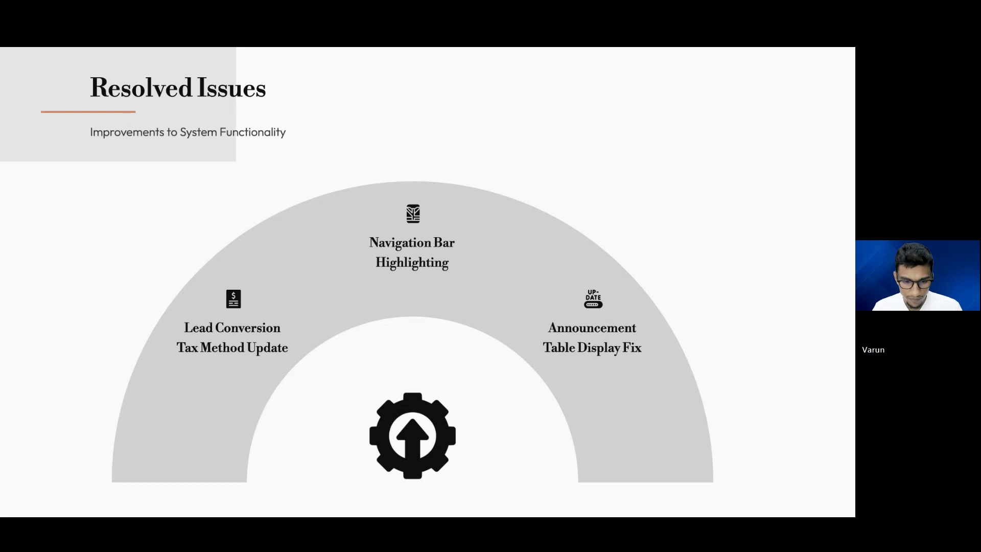
Restore and maximize the browser, expand Service Request, Sales and Purchase, and open Project
left_click_drag(160, 340, 171, 139)
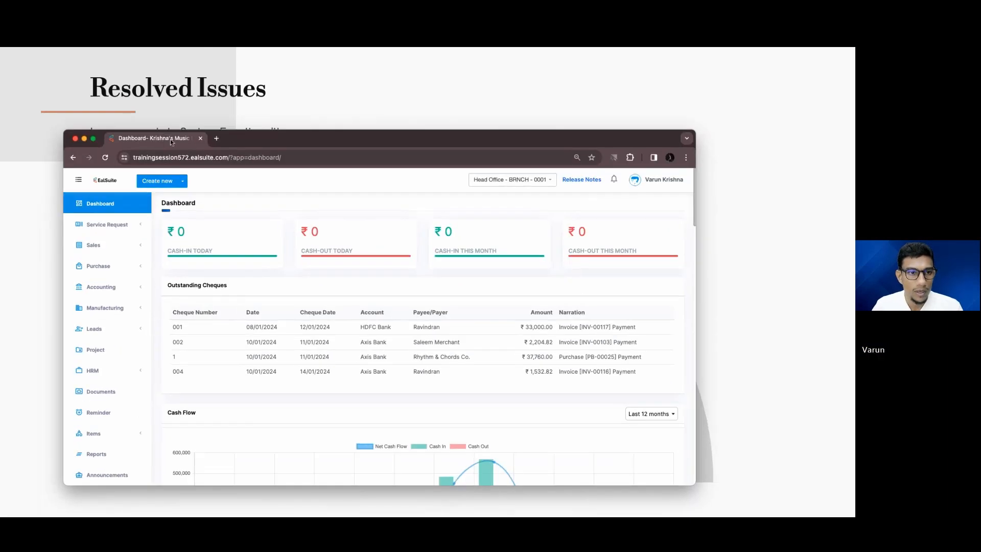
double_click(290, 141)
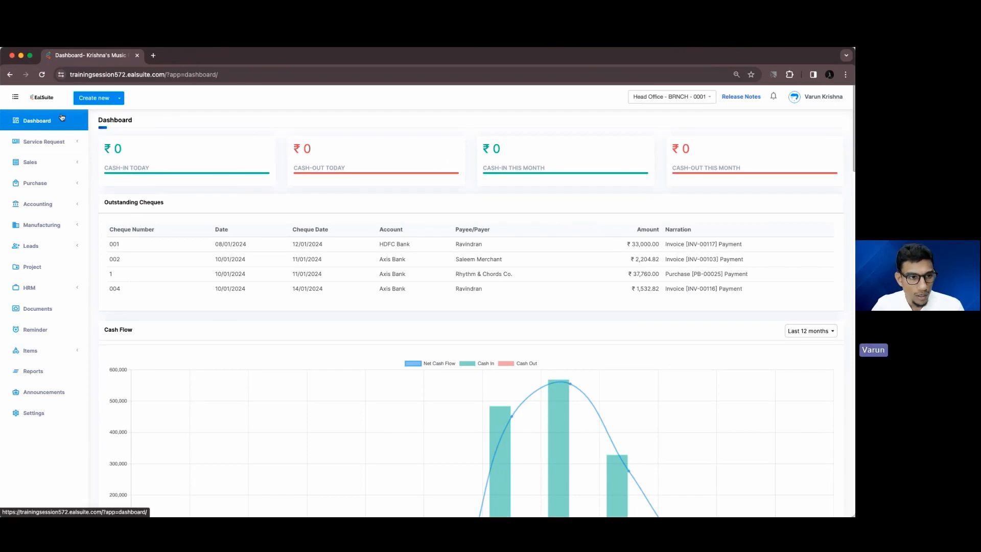
left_click(79, 142)
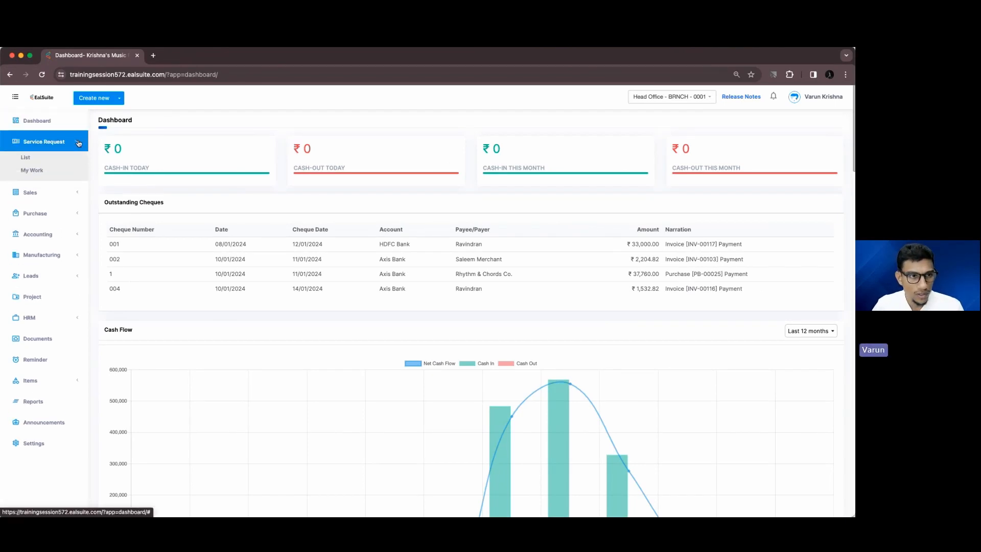
left_click(76, 185)
left_click(51, 317)
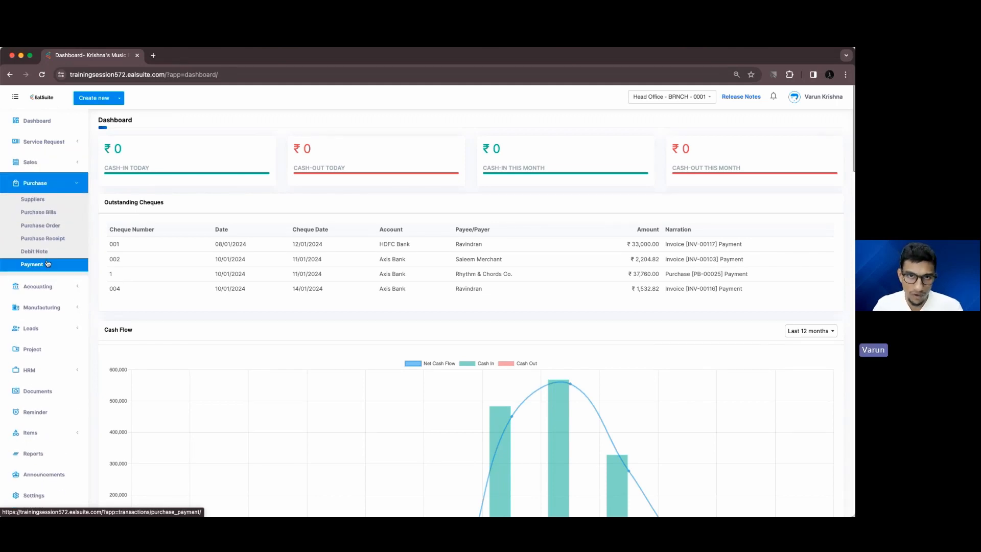
left_click(47, 353)
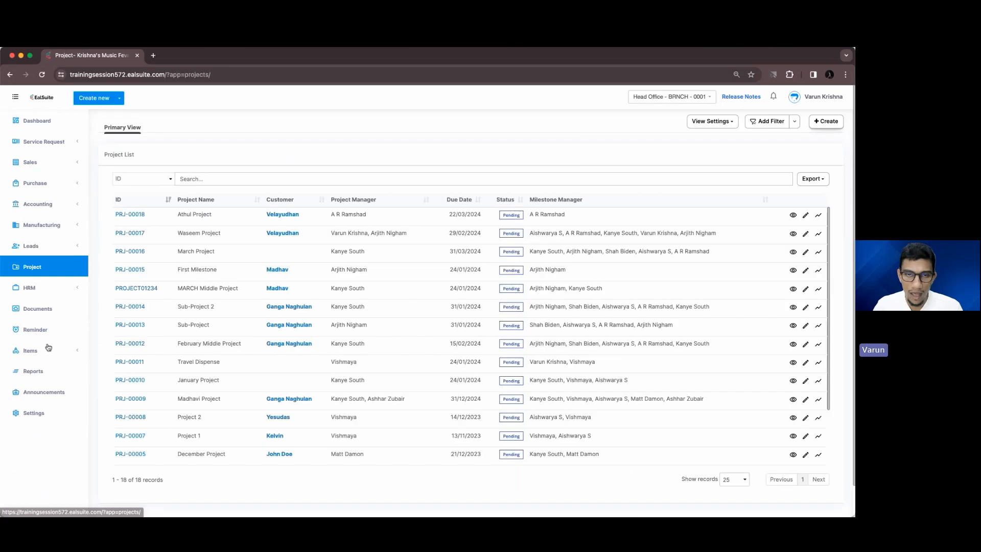
View PRJ-00018's First Milestone board, open and dismiss Add Task, then close the browser
left_click(142, 219)
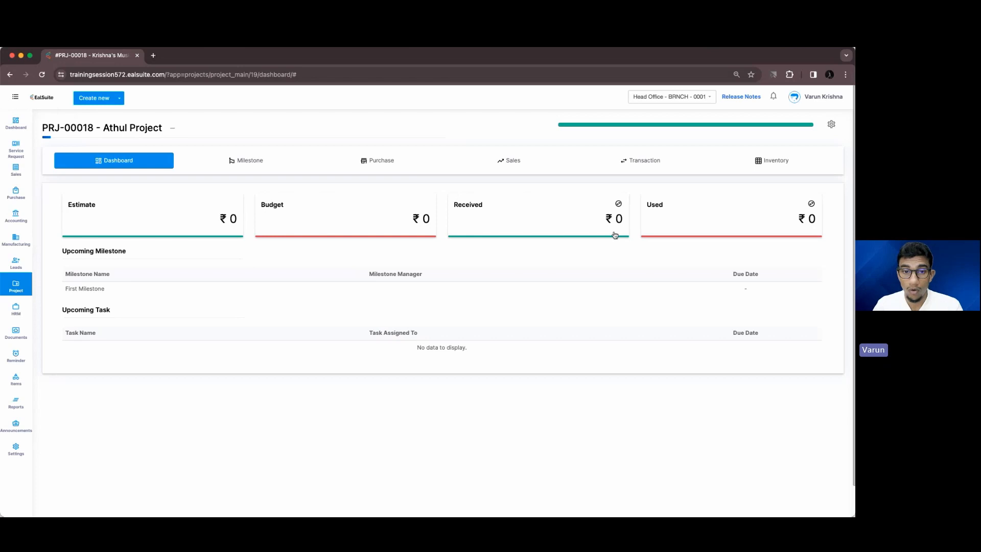
left_click(277, 167)
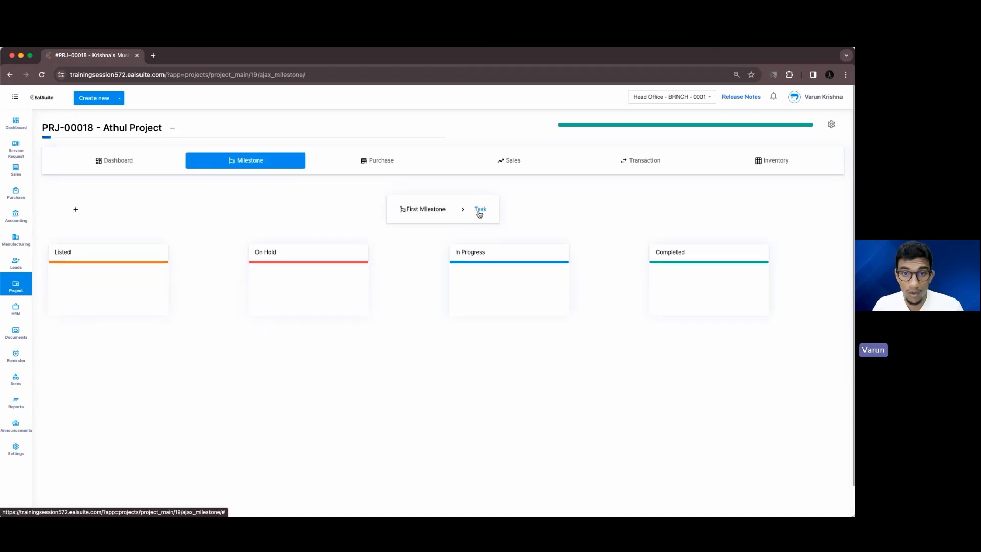
left_click(424, 214)
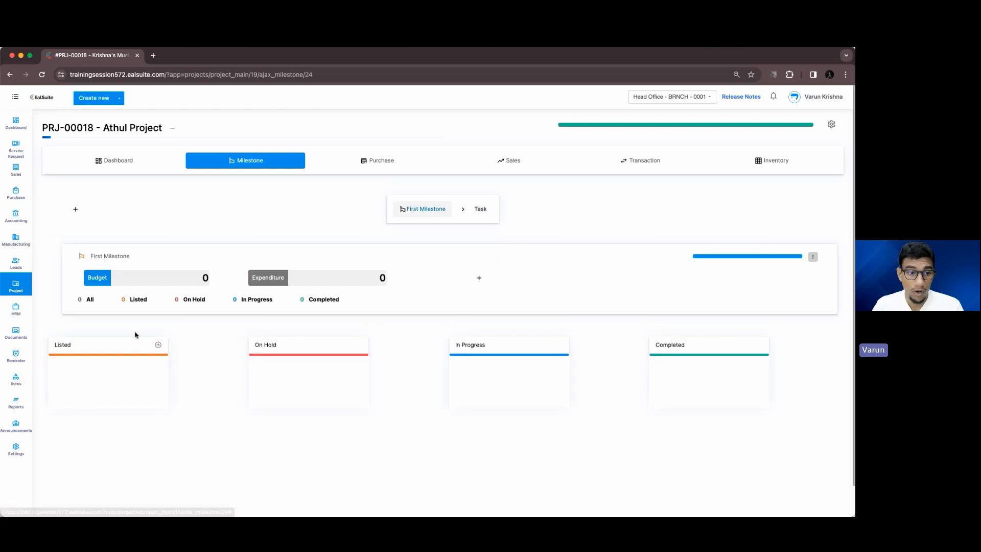
left_click(159, 345)
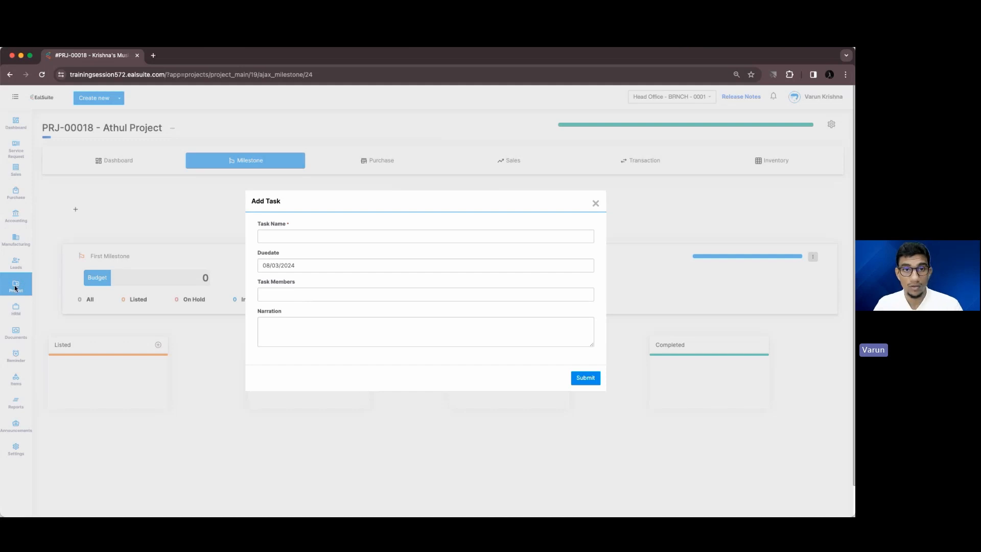
left_click(596, 203)
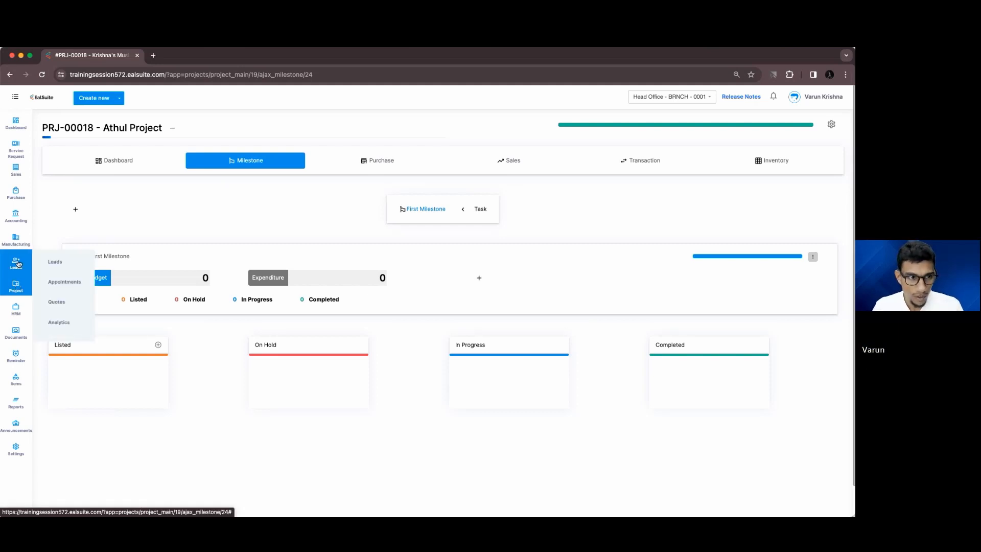
left_click(12, 56)
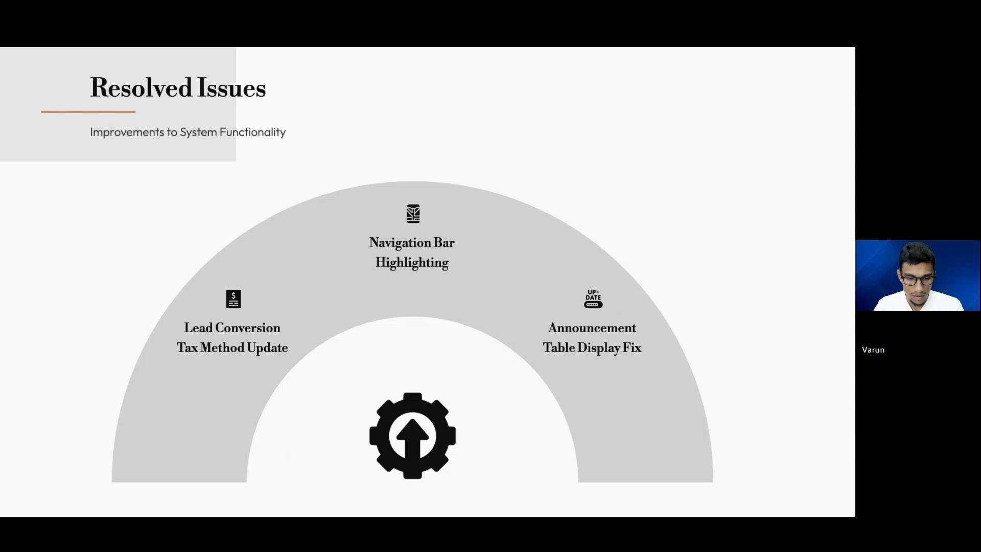
Show Announcements' 'No Data Available' table, close the browser, and advance to Questions and Answers
left_click_drag(266, 515, 292, 176)
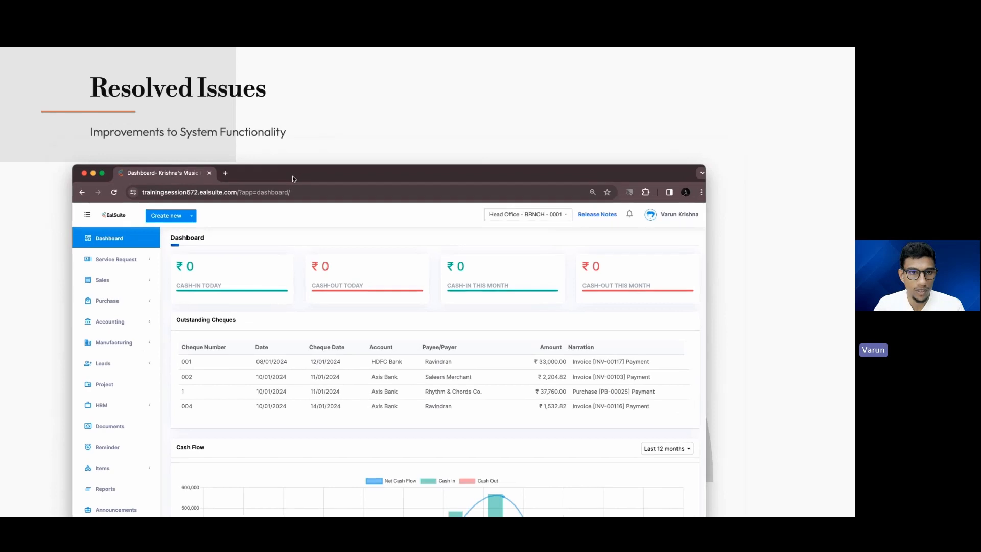
double_click(292, 175)
left_click(41, 396)
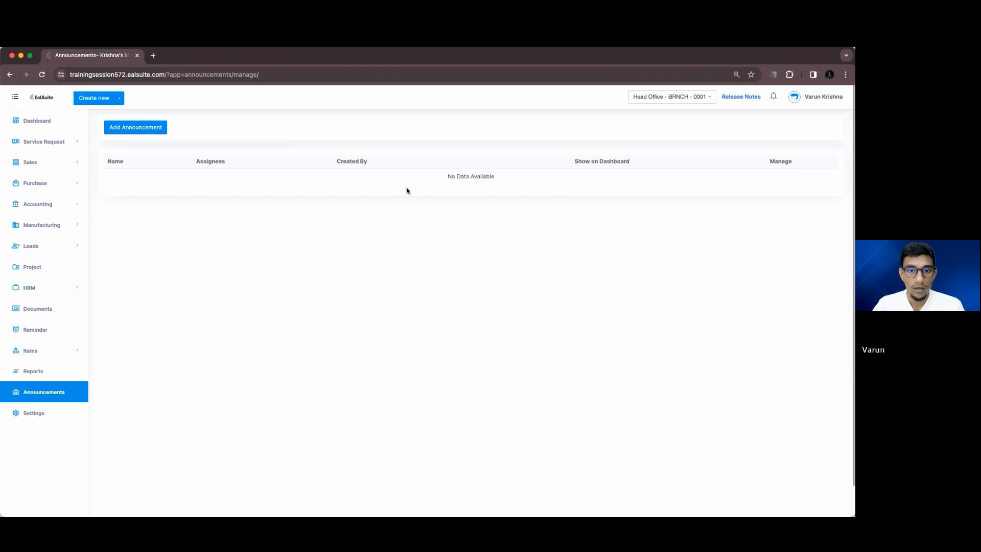
left_click_drag(445, 176, 503, 176)
left_click(486, 228)
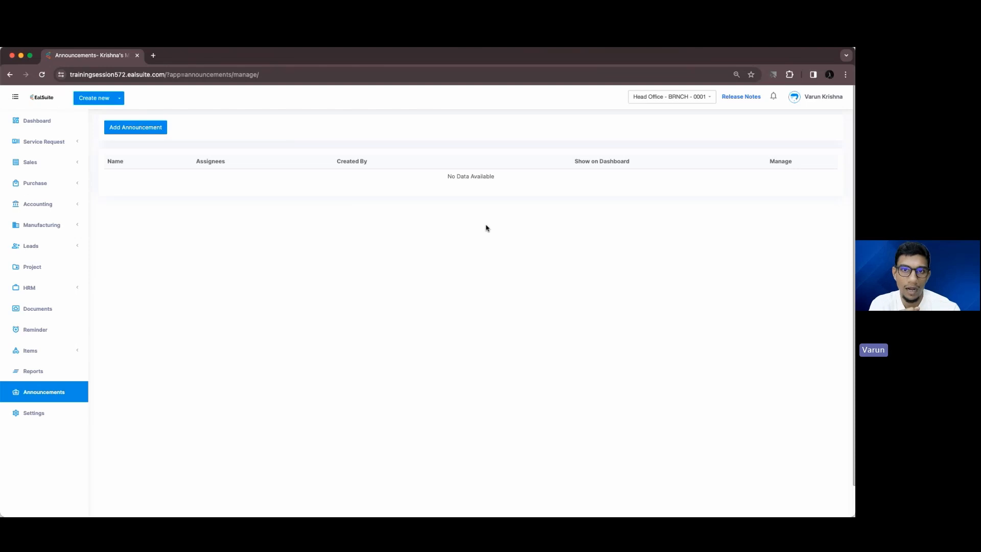
left_click(12, 56)
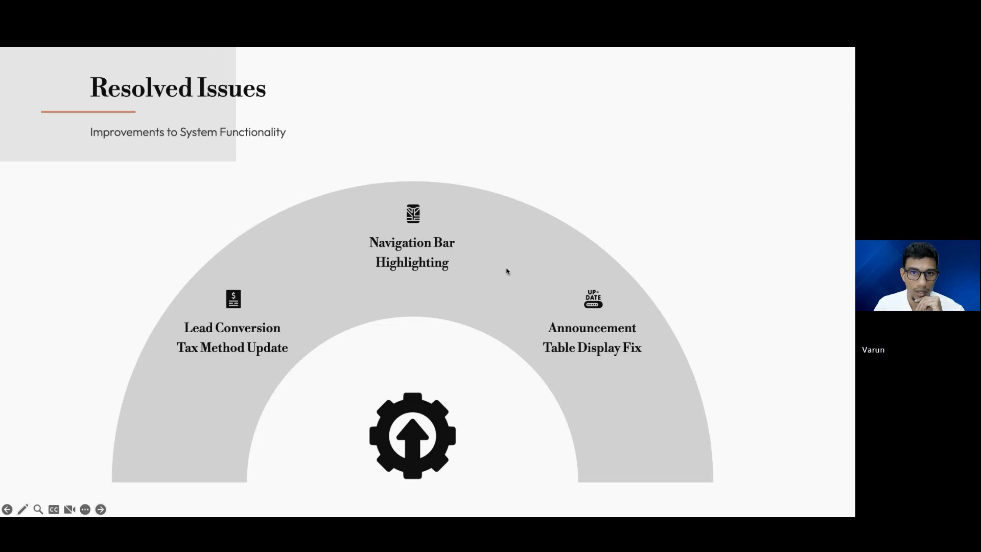
left_click(102, 509)
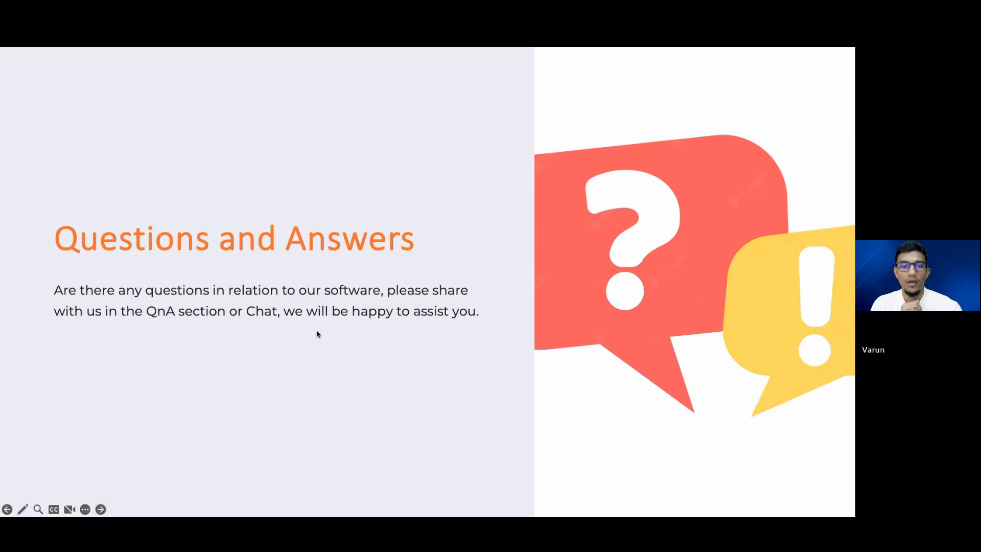